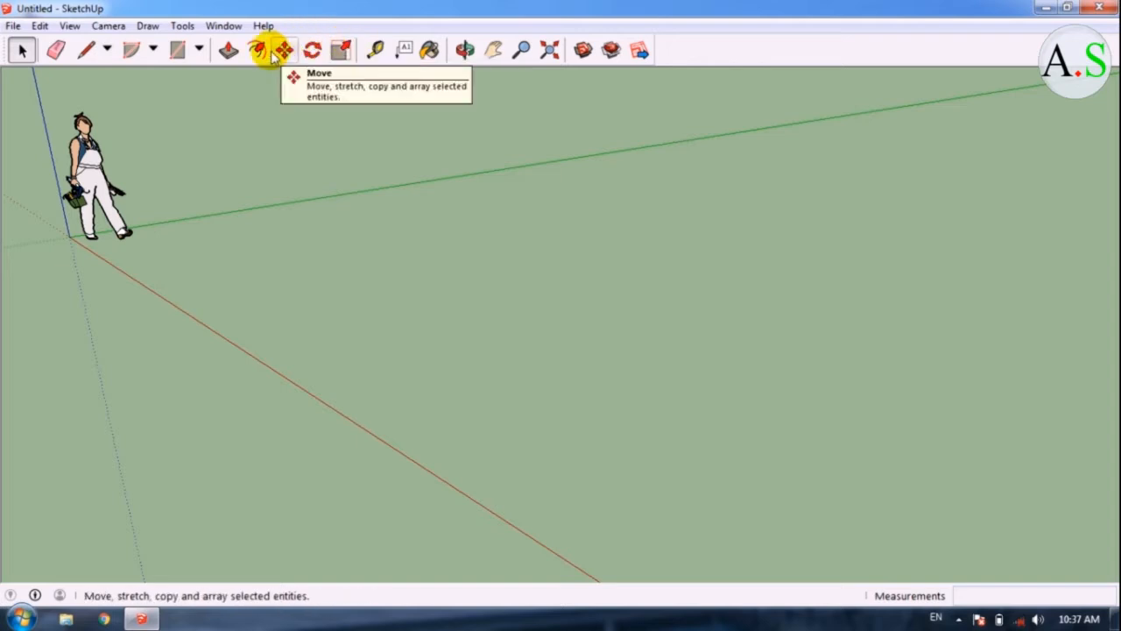
Show the Views tool set and dock it beside the Getting Started tools
right_click(725, 52)
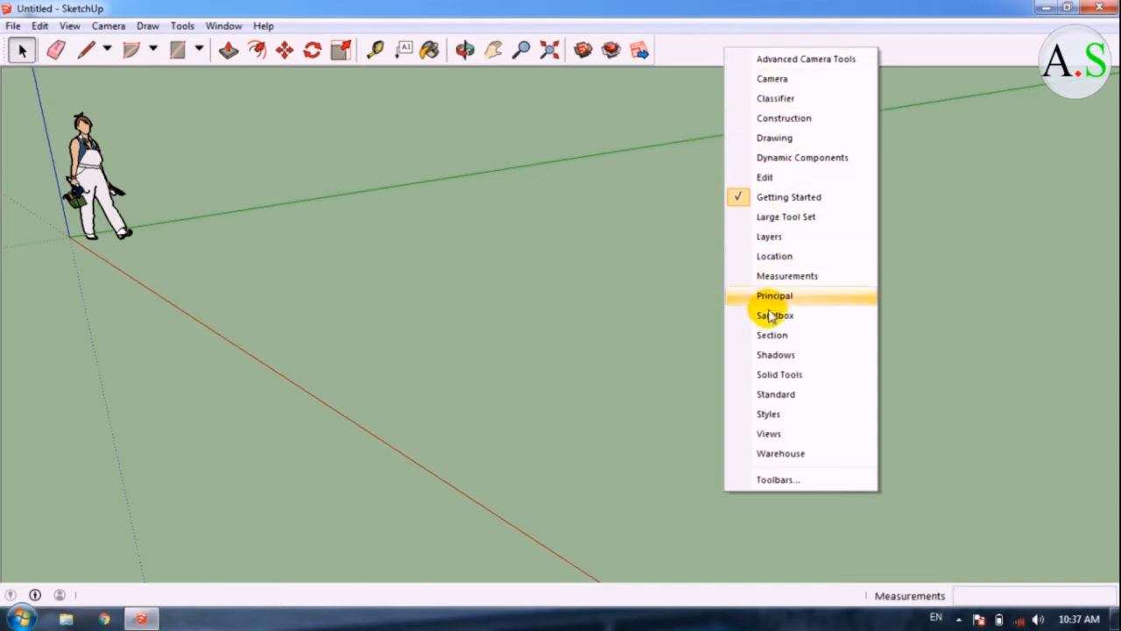
left_click(751, 438)
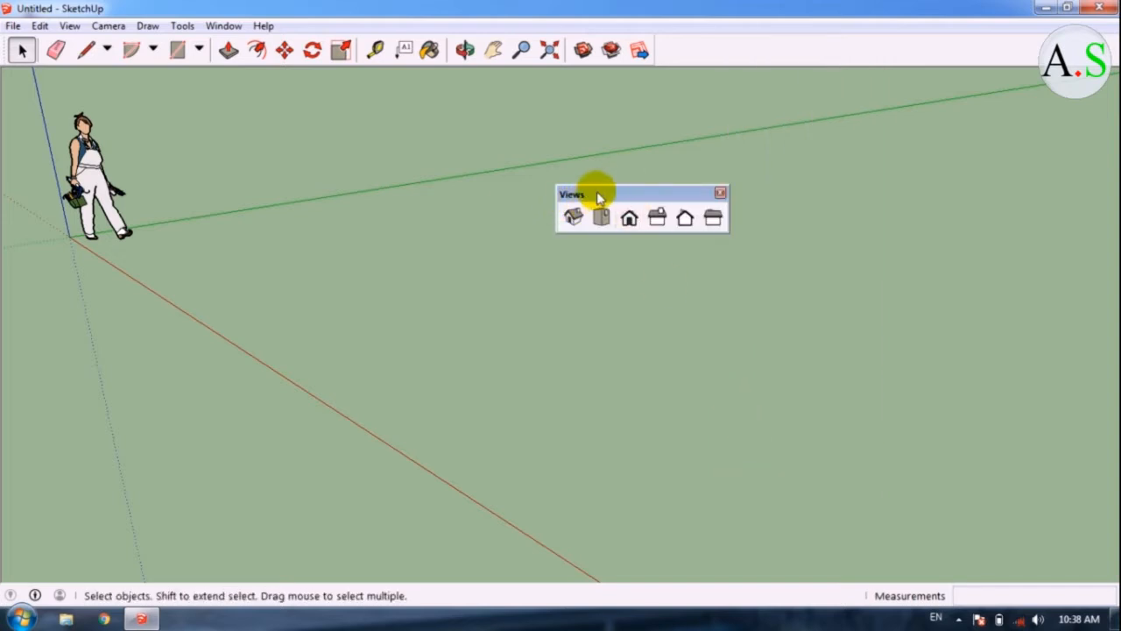
left_click_drag(597, 196, 683, 30)
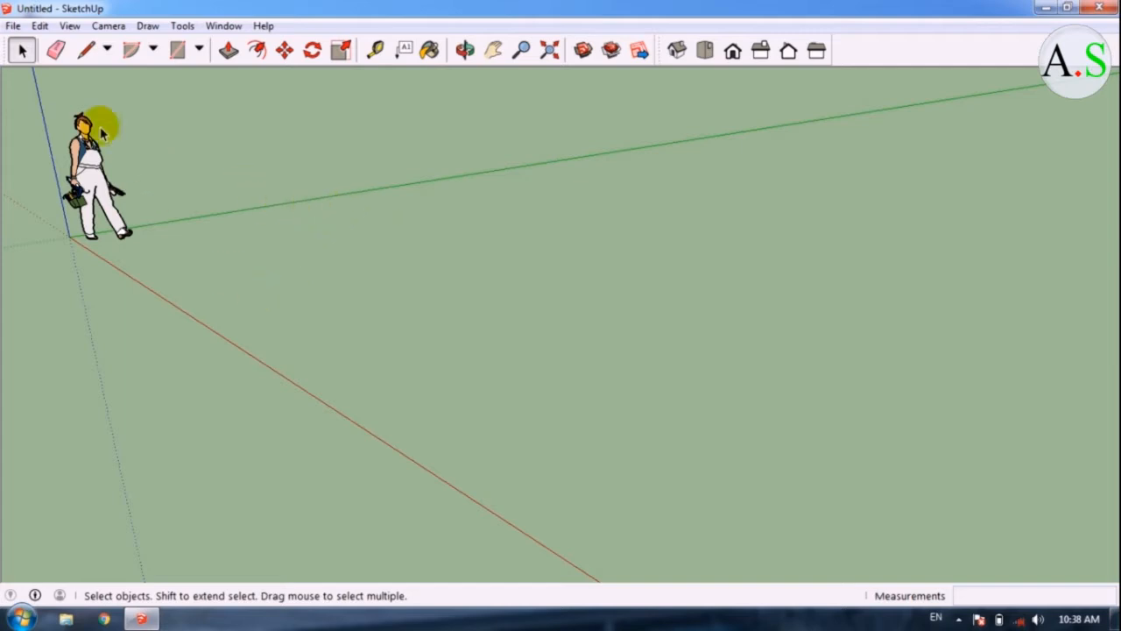
Draw a freehand zigzag of five connected line segments on the ground between the red and green axes
left_click(84, 52)
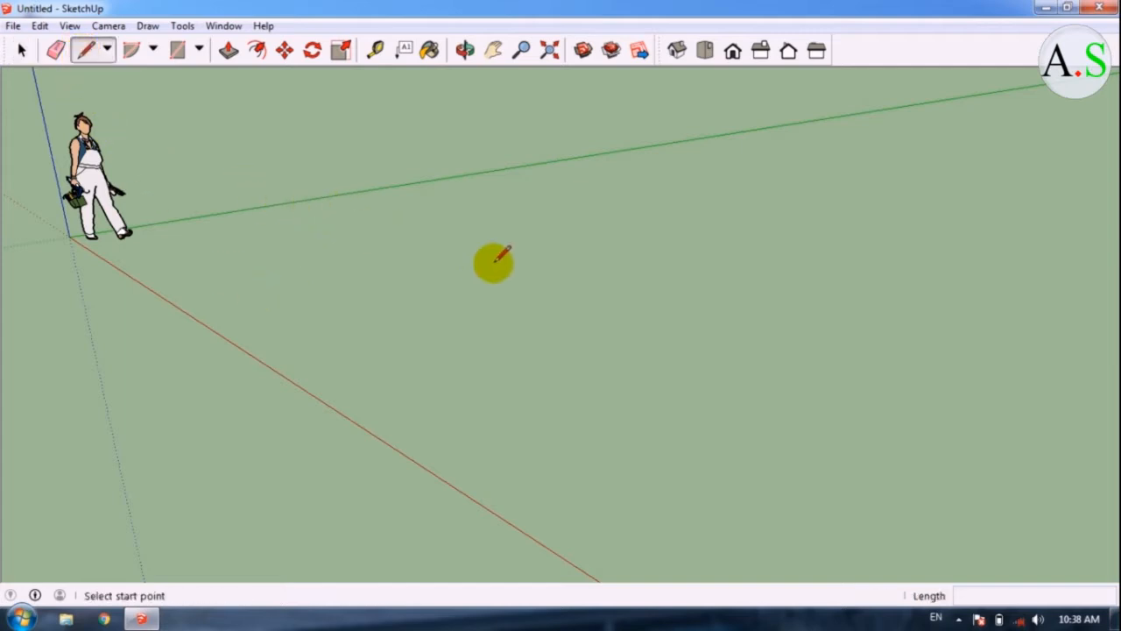
left_click(524, 248)
left_click(385, 247)
left_click(475, 302)
left_click(356, 309)
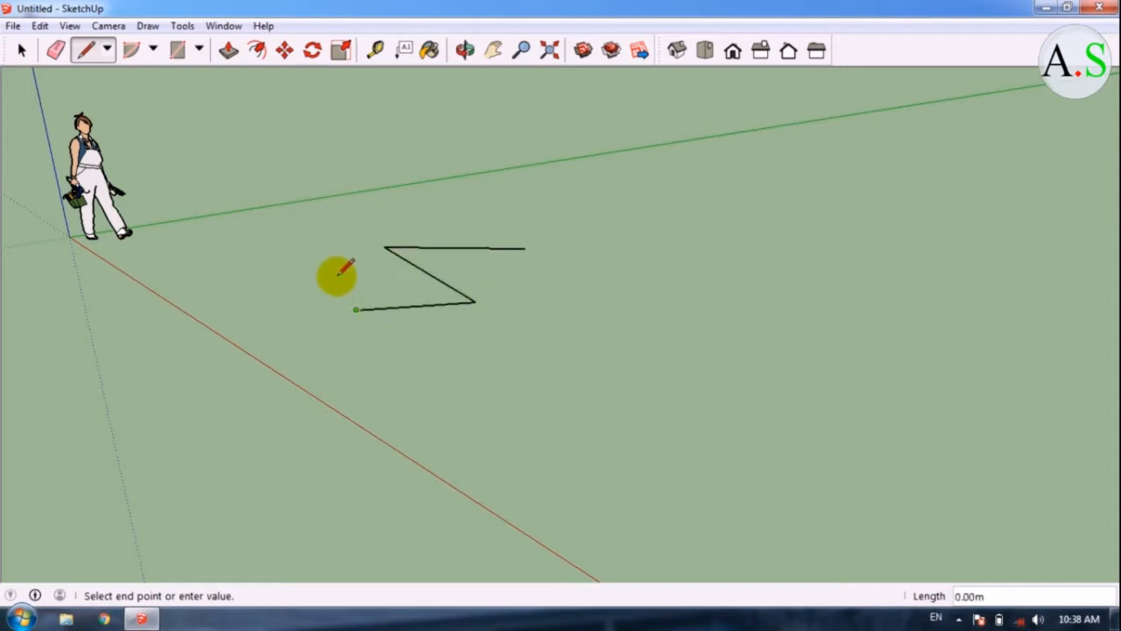
left_click(317, 242)
left_click(226, 278)
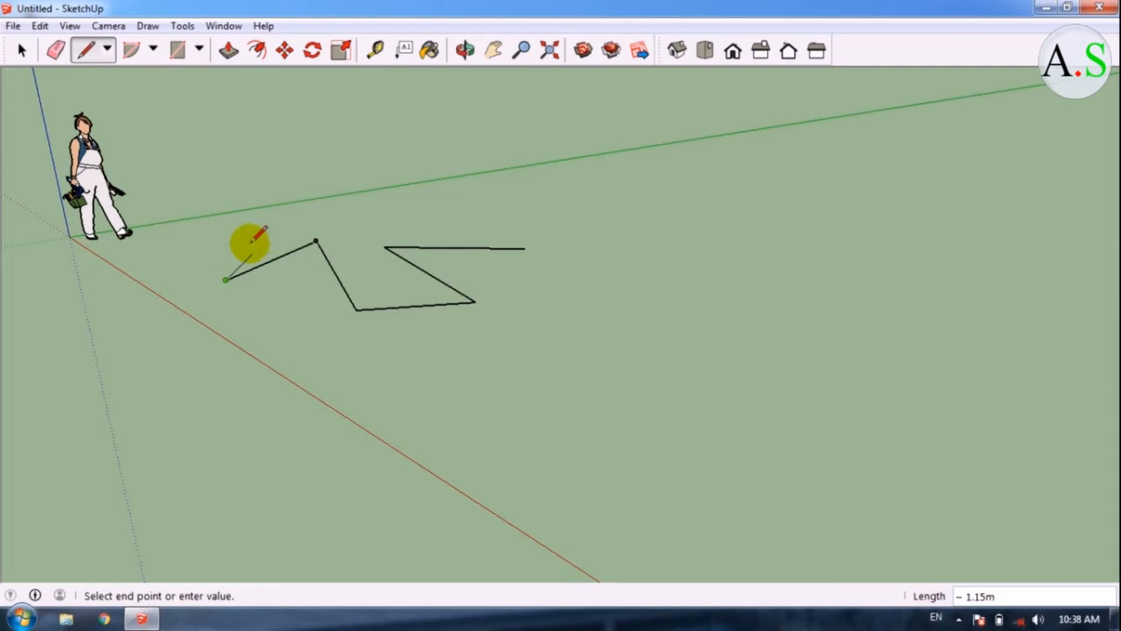
key("space")
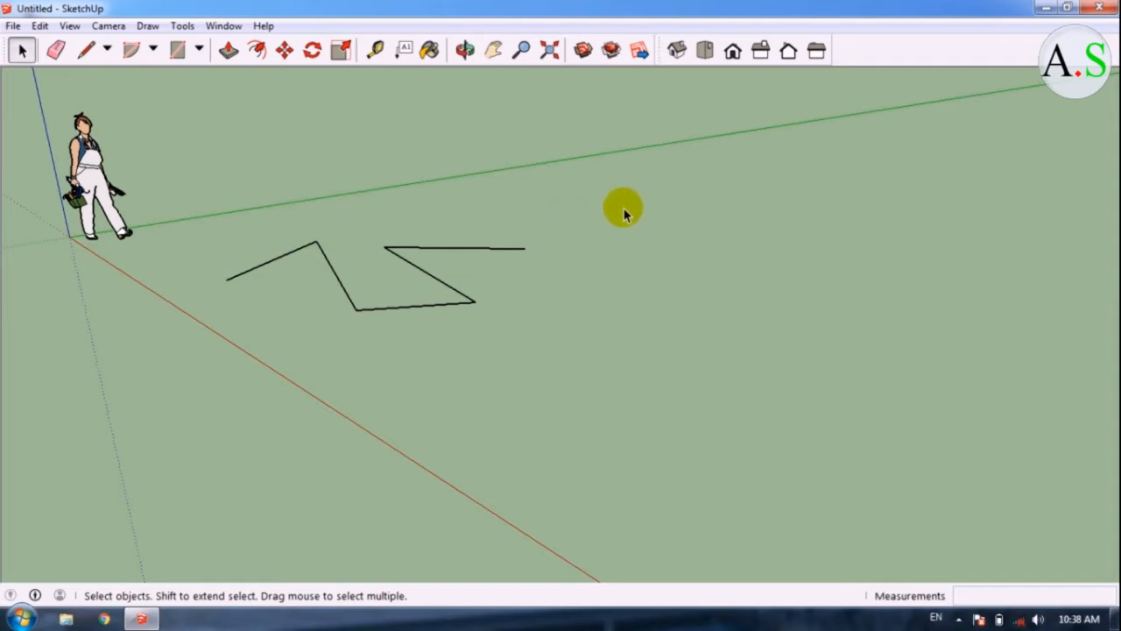
Select the zigzag's three right-hand lines with a crossing window, deselect them, and select only its leftmost line with an enclosing window
mouse_move(622, 210)
left_mouse_down()
mouse_move(538, 236)
mouse_move(378, 326)
mouse_move(420, 330)
mouse_move(404, 330)
left_mouse_up()
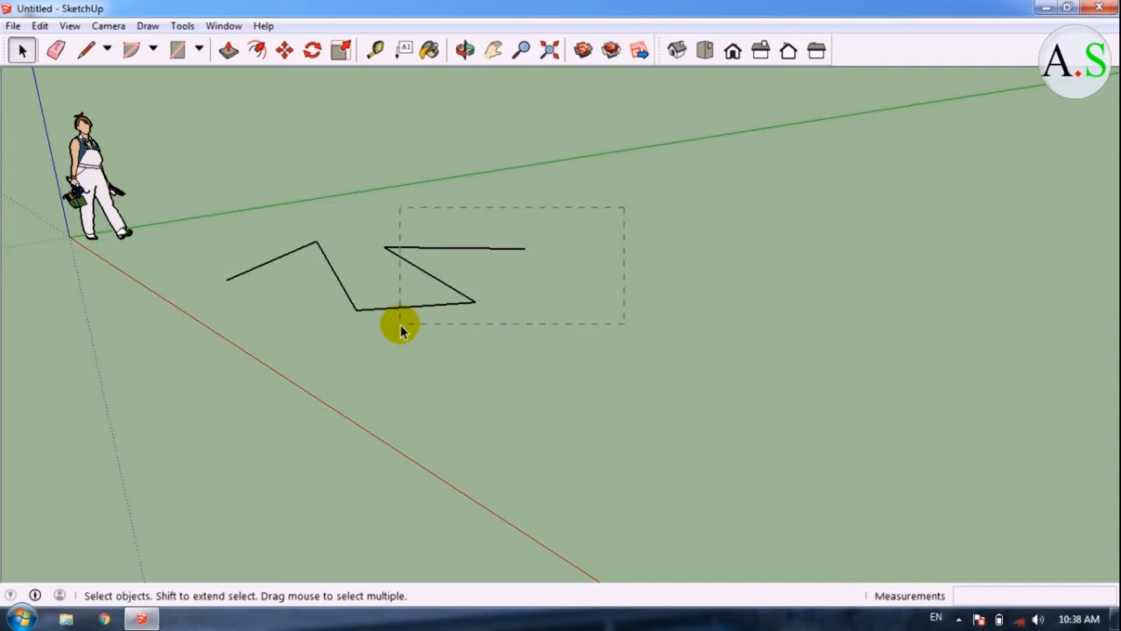
left_click_drag(402, 331, 376, 326)
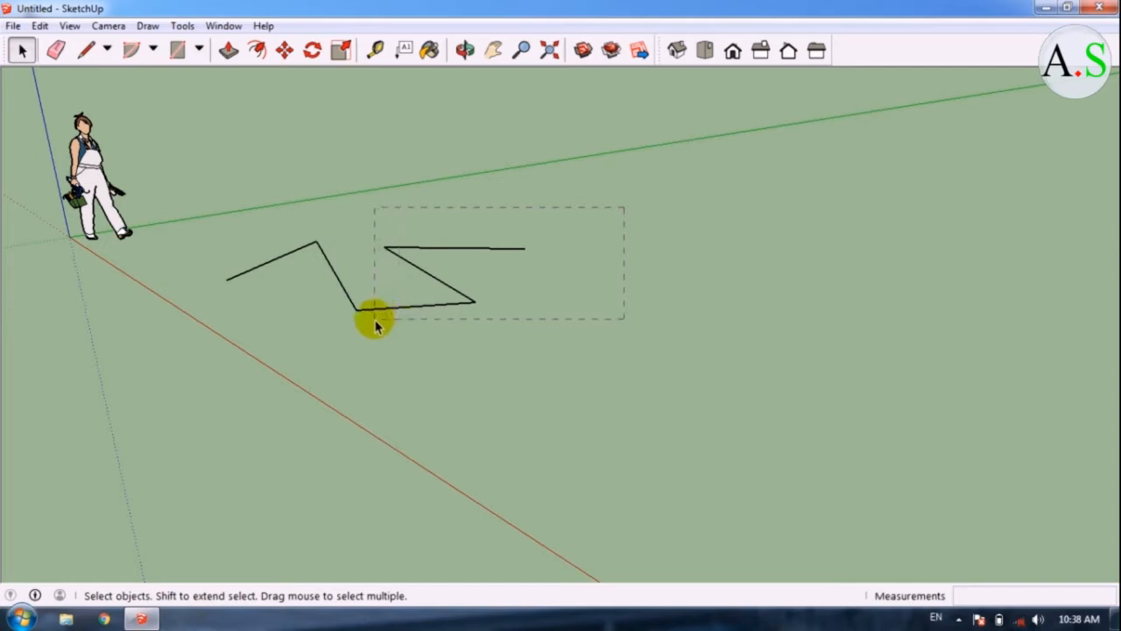
left_click_drag(376, 325, 376, 326)
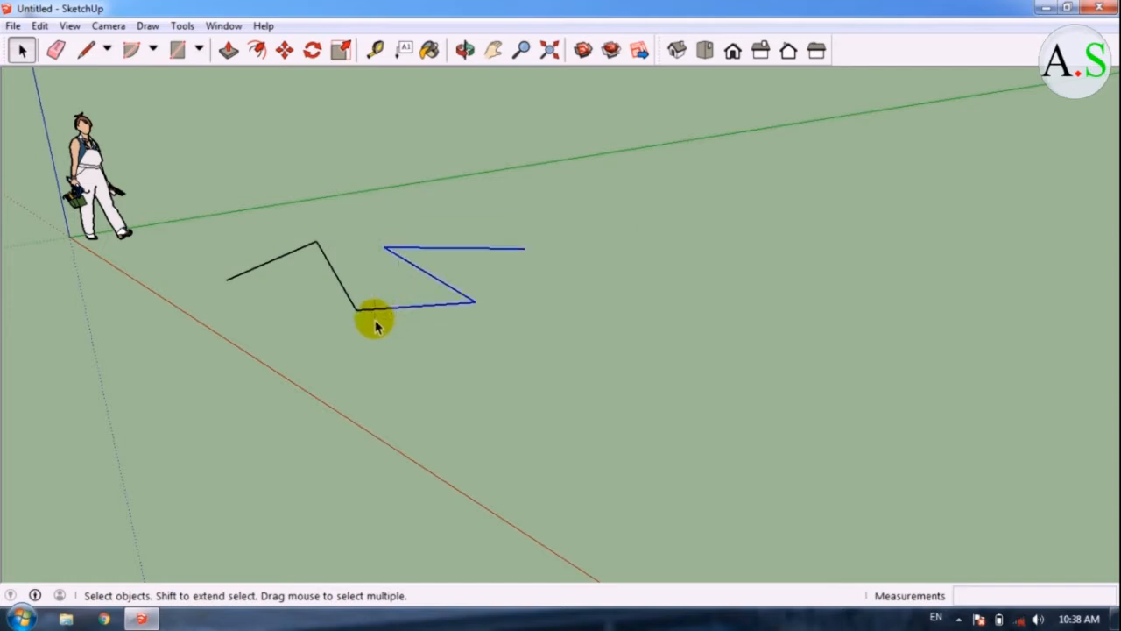
left_click(426, 317)
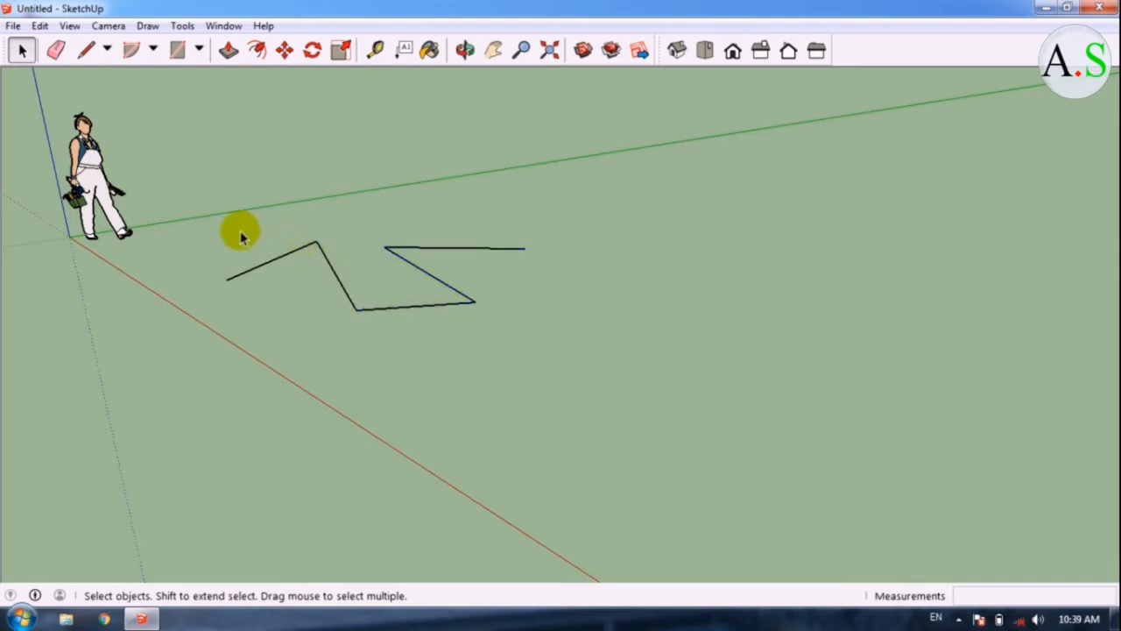
left_click_drag(208, 218, 334, 328)
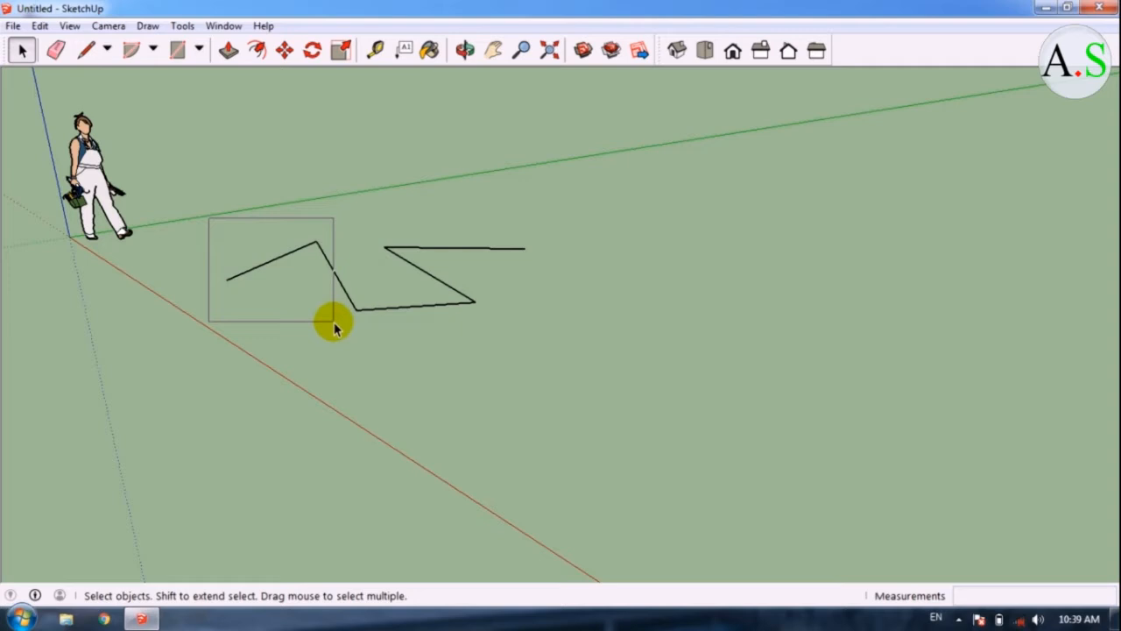
left_click_drag(334, 328, 335, 327)
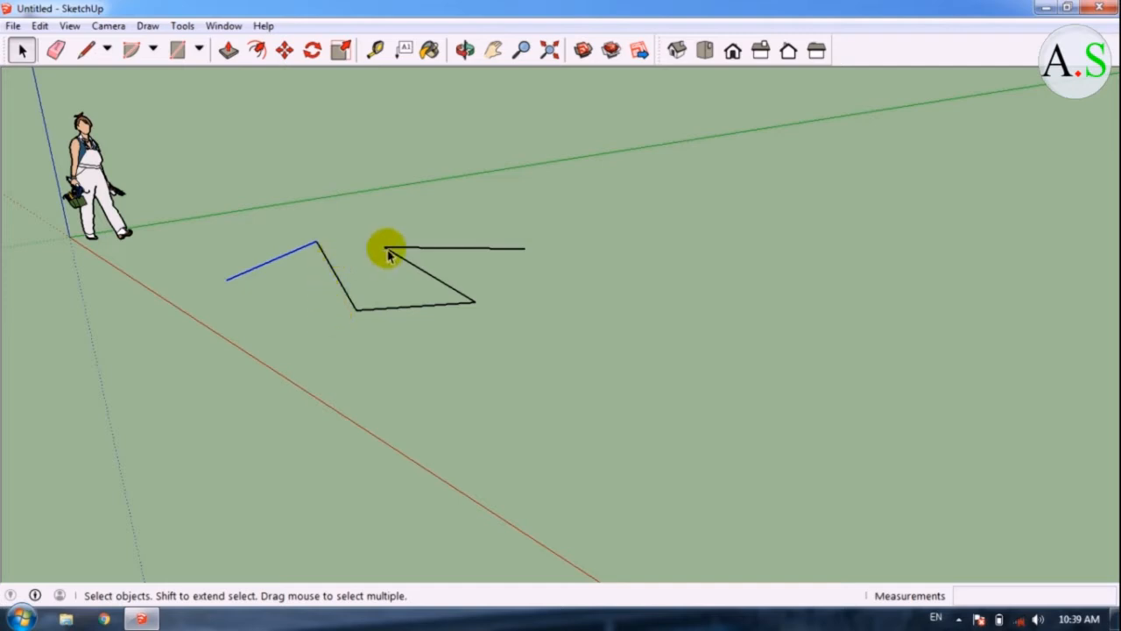
Draw a ground rectangle of about 2.64 m by 4.17 m beside the zigzag and Push/Pull it up about 1.05 m
left_click(176, 48)
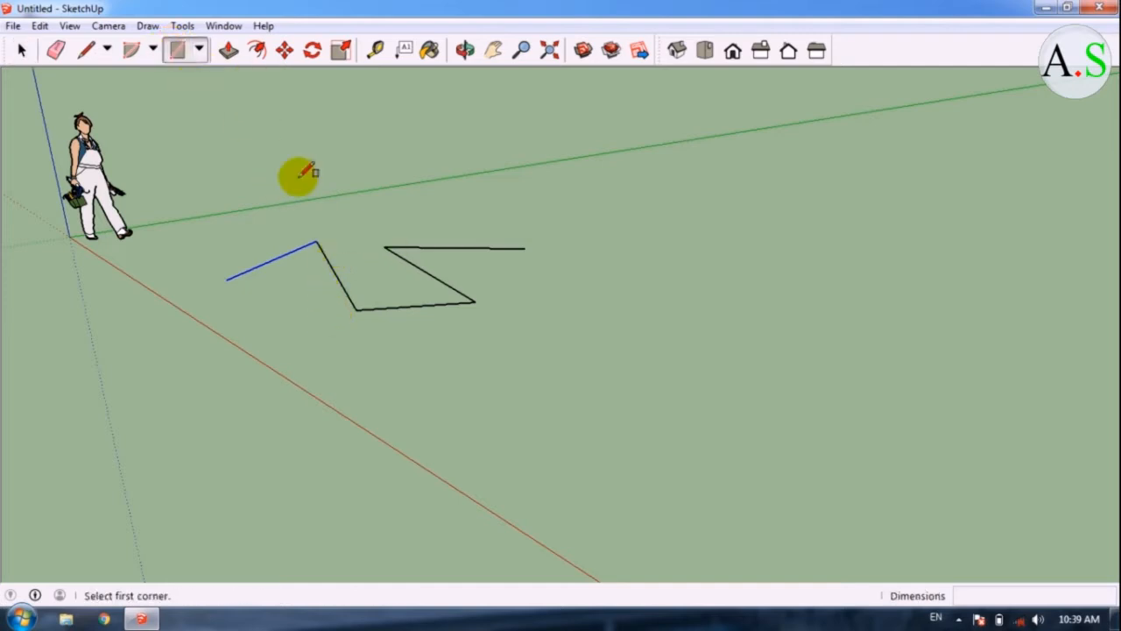
left_click(653, 255)
left_click(561, 426)
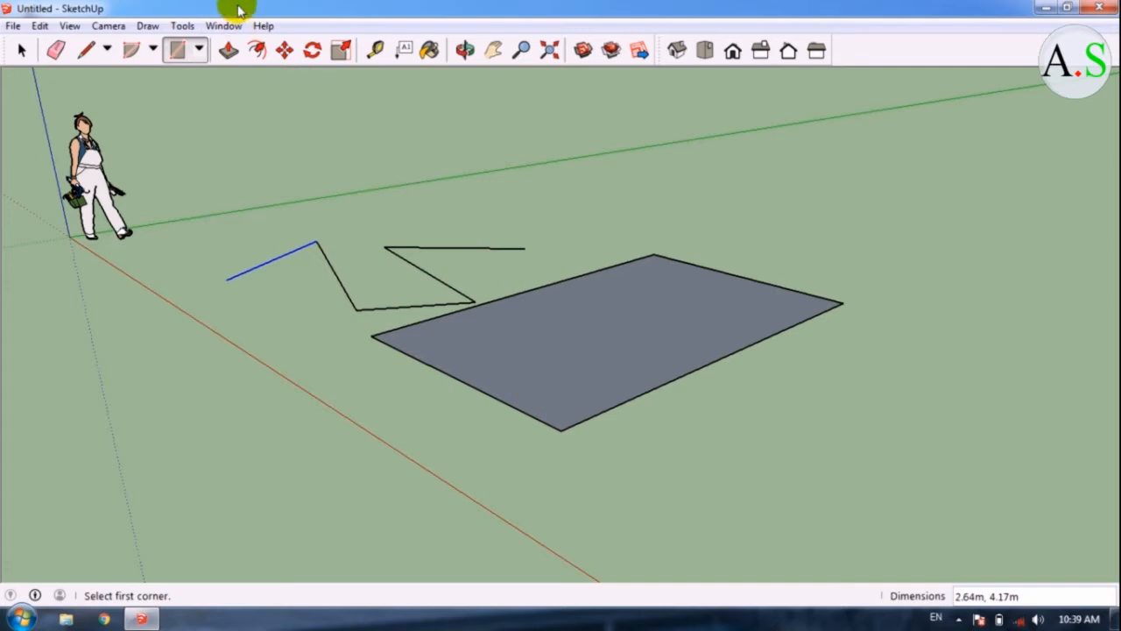
left_click(228, 50)
left_click_drag(561, 320, 561, 209)
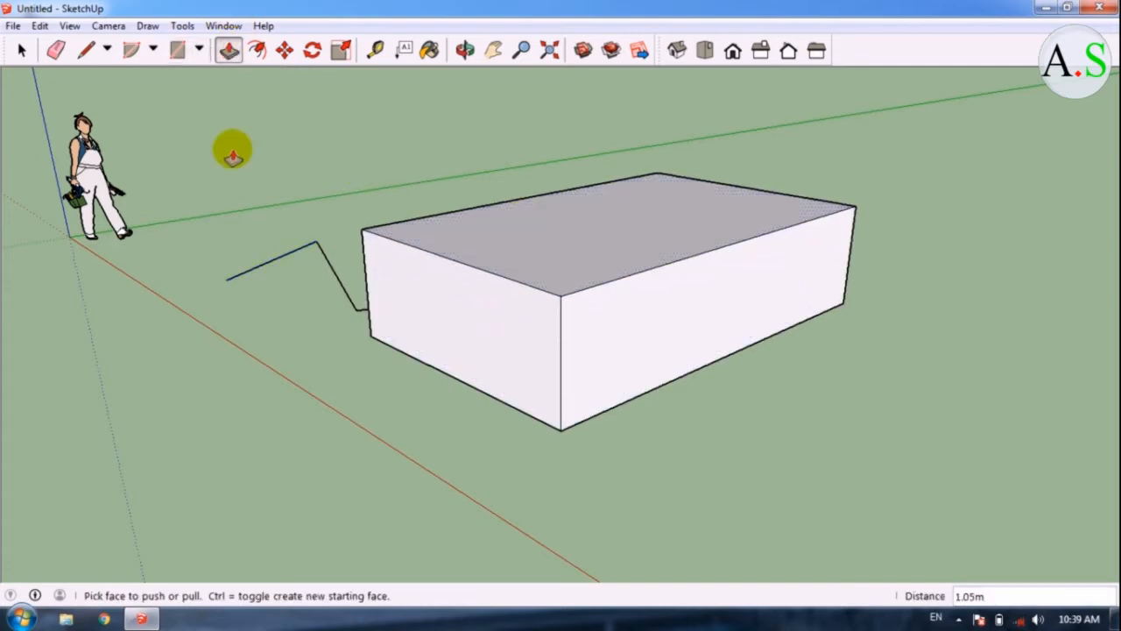
Select only the box's long front side face without its edges, and clear the selection
left_click(22, 50)
left_click(22, 50)
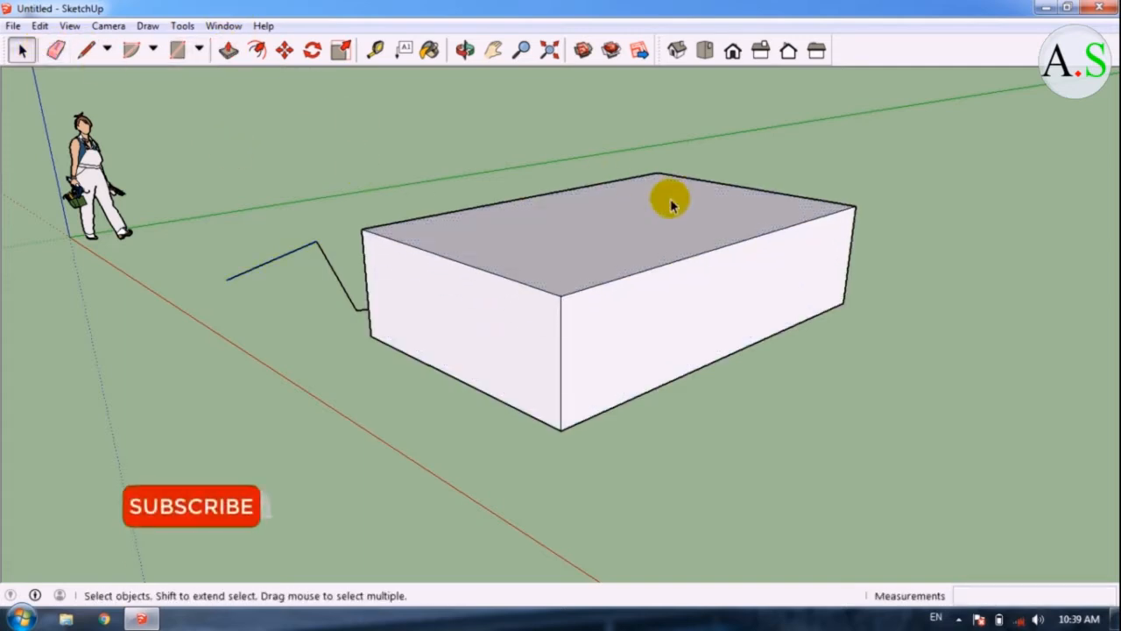
scroll(665, 298, "up", 2)
scroll(648, 323, "up", 2)
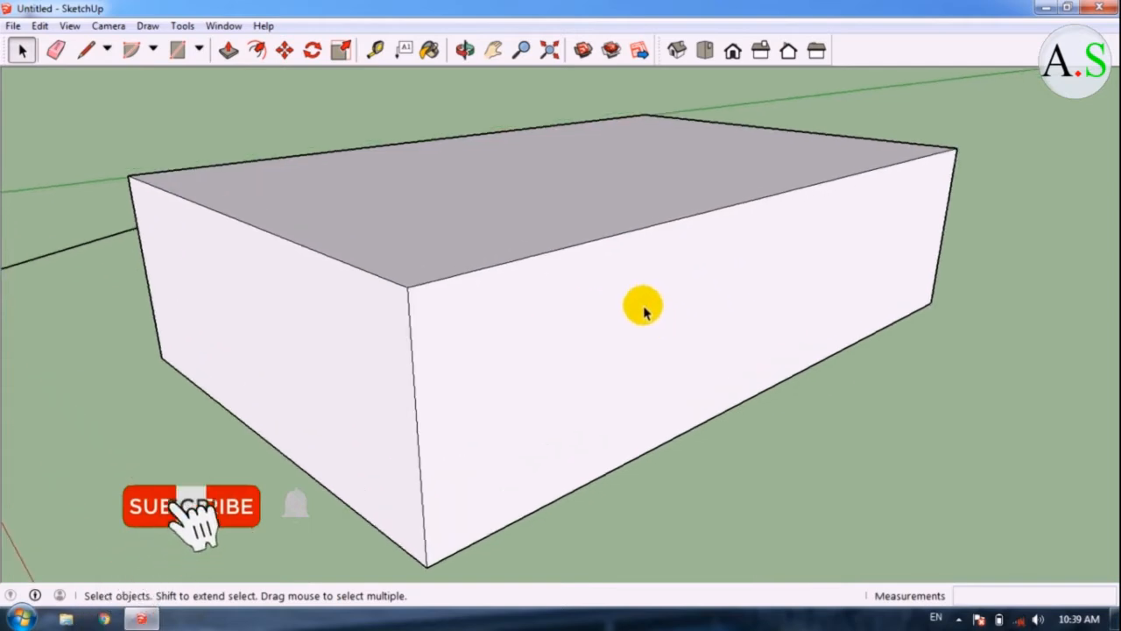
left_click(652, 294)
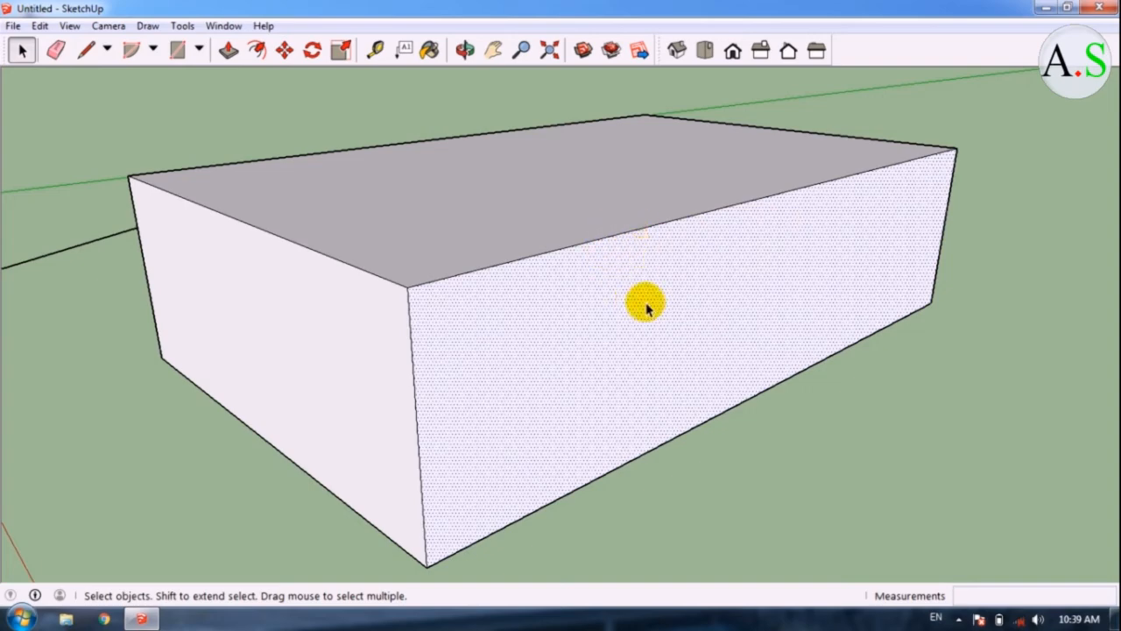
left_click(751, 475)
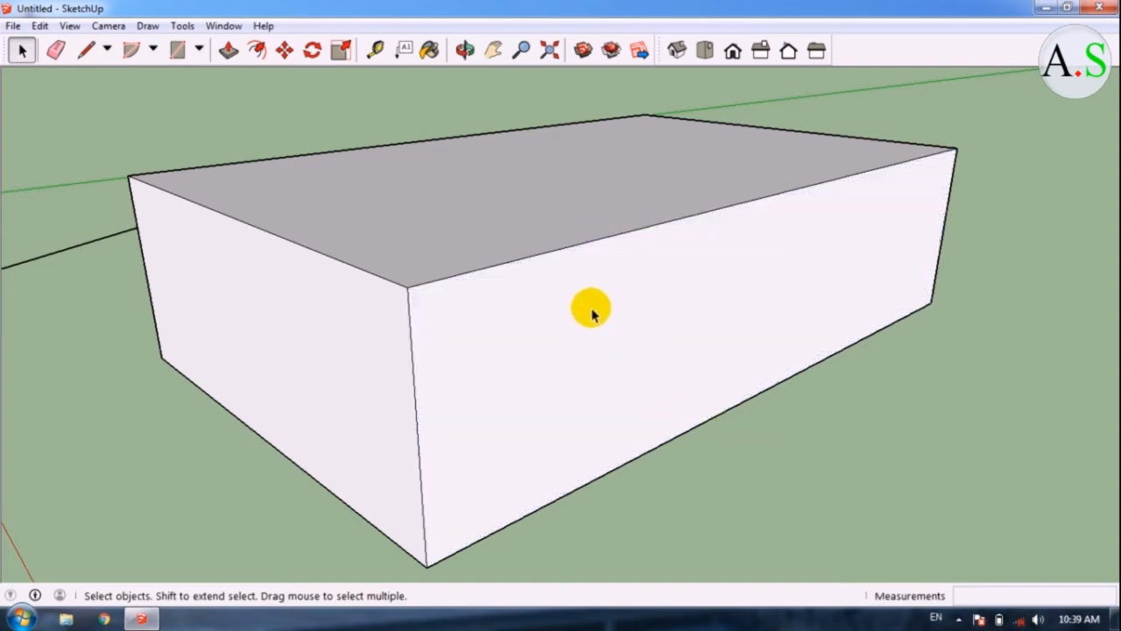
Select the long front face together with its bounding edges, clear it, and select and deselect the entire connected box
left_click(592, 313)
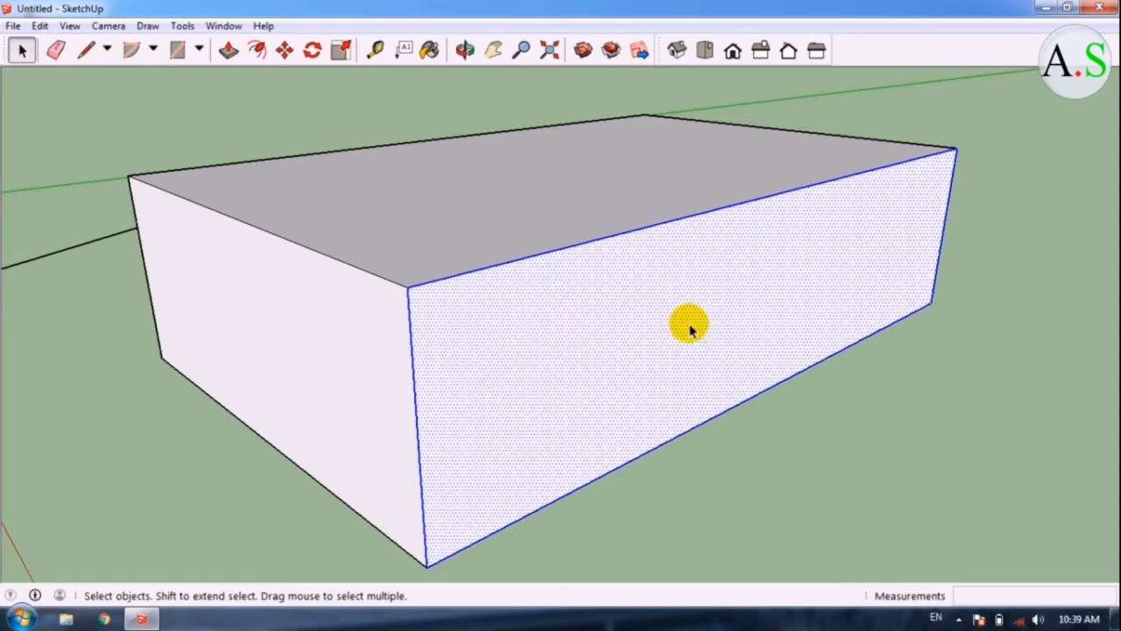
left_click(811, 437)
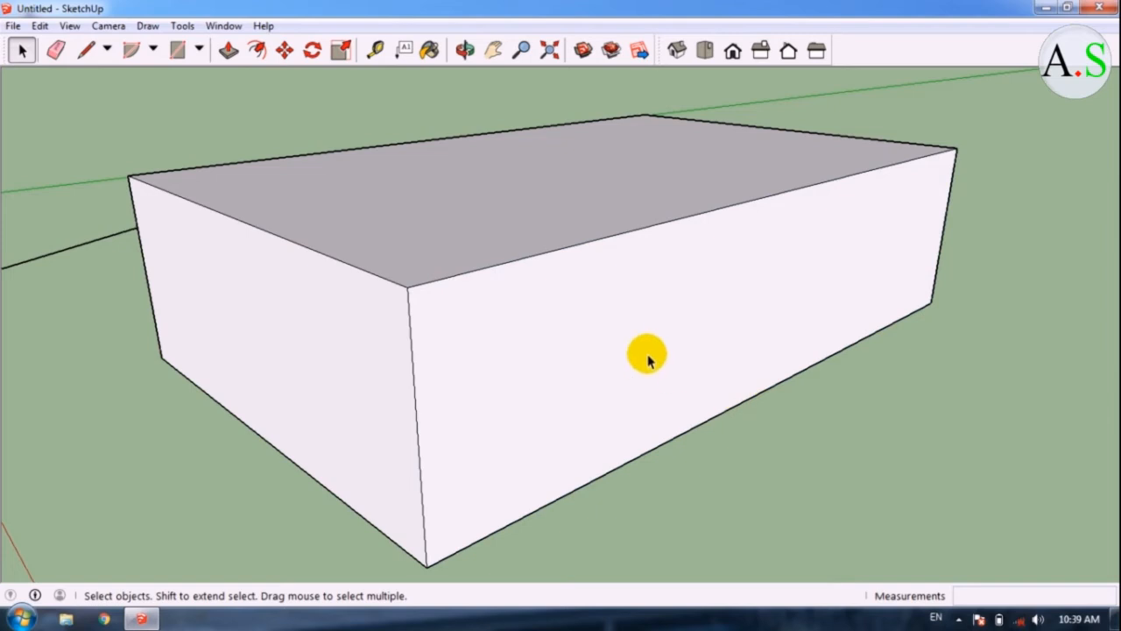
triple_click(592, 323)
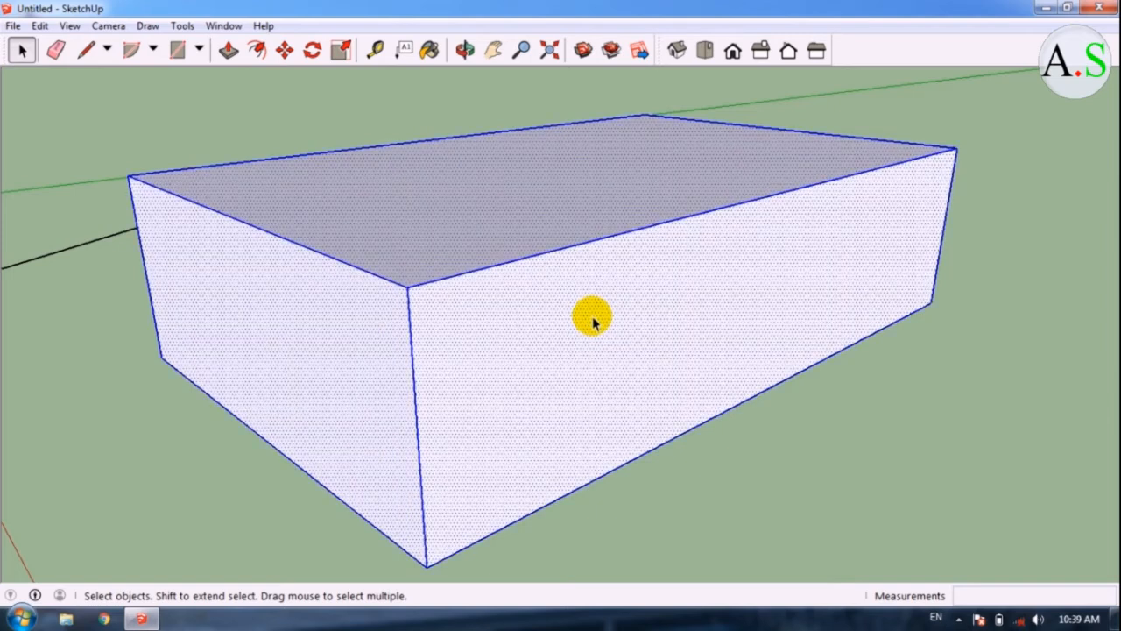
scroll(723, 388, "down", 5)
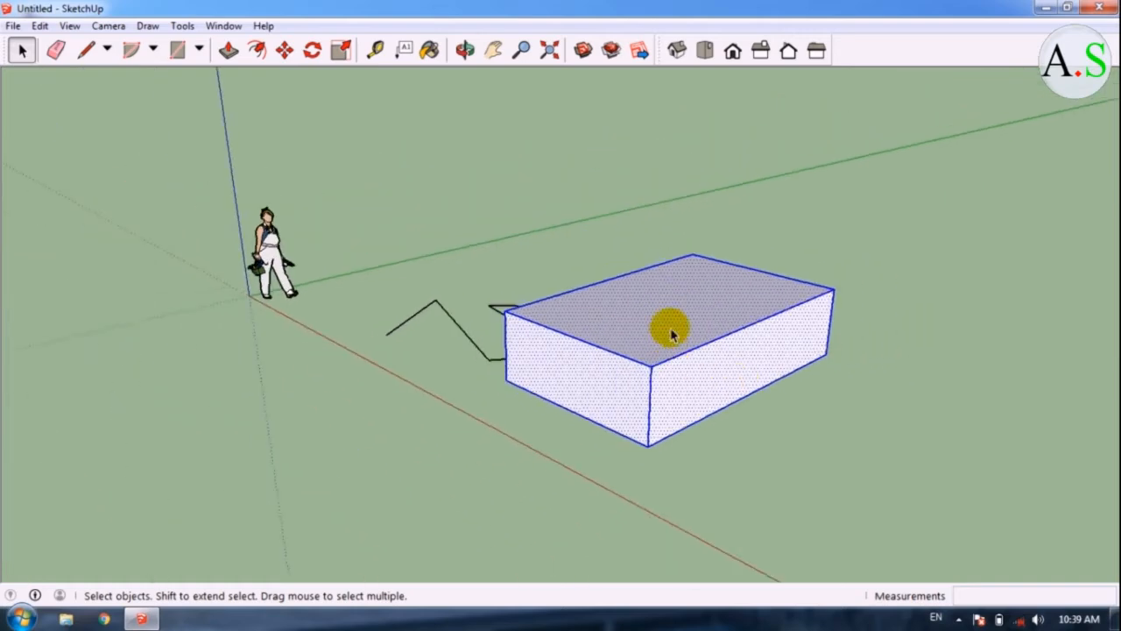
left_click(802, 407)
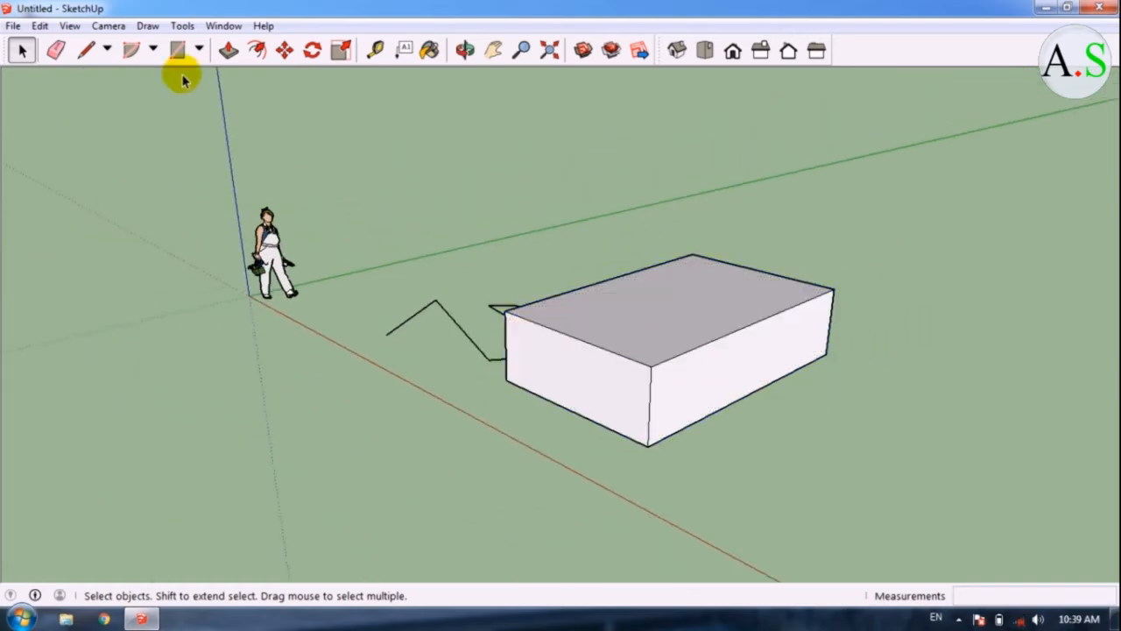
Erase the two leftmost segments of the zigzag with the Eraser
scroll(42, 58, "up", 1)
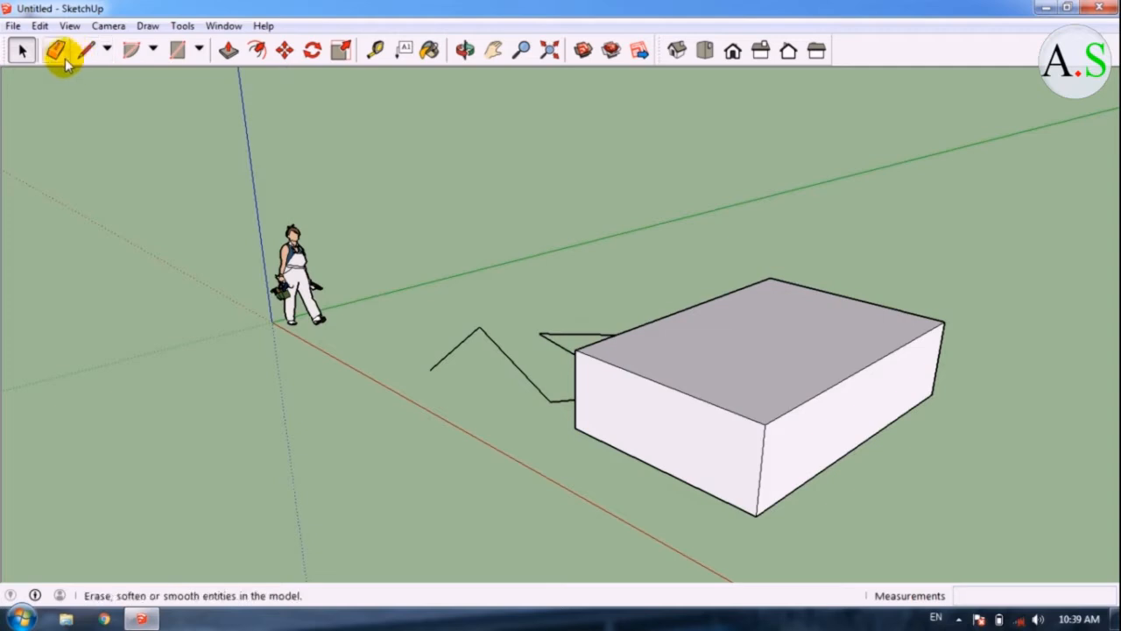
left_click(54, 53)
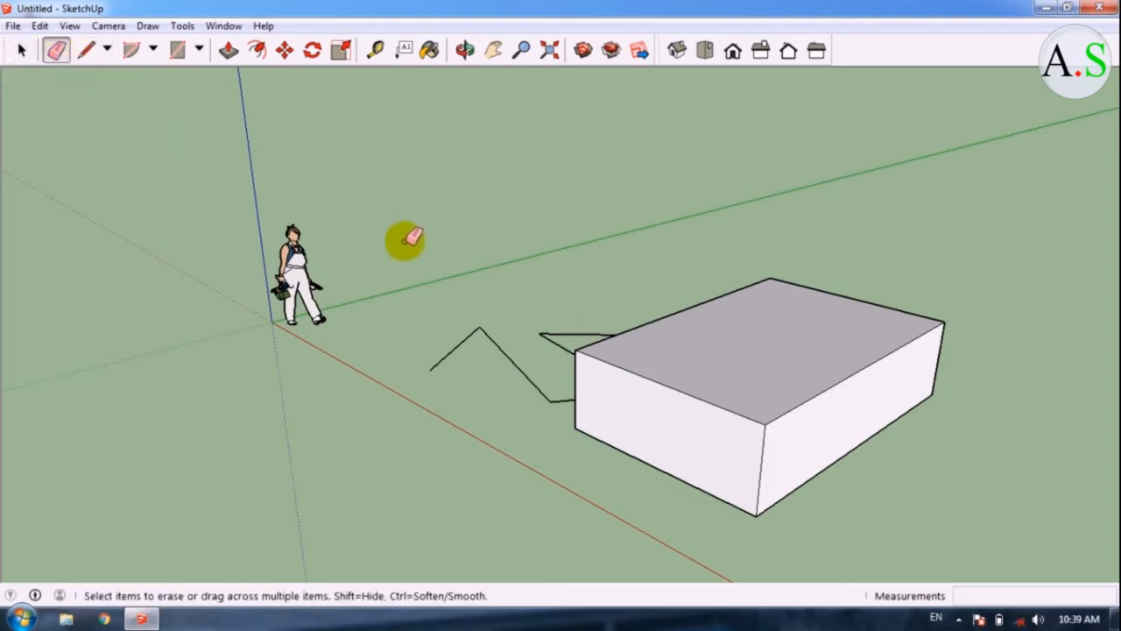
scroll(450, 307, "up", 3)
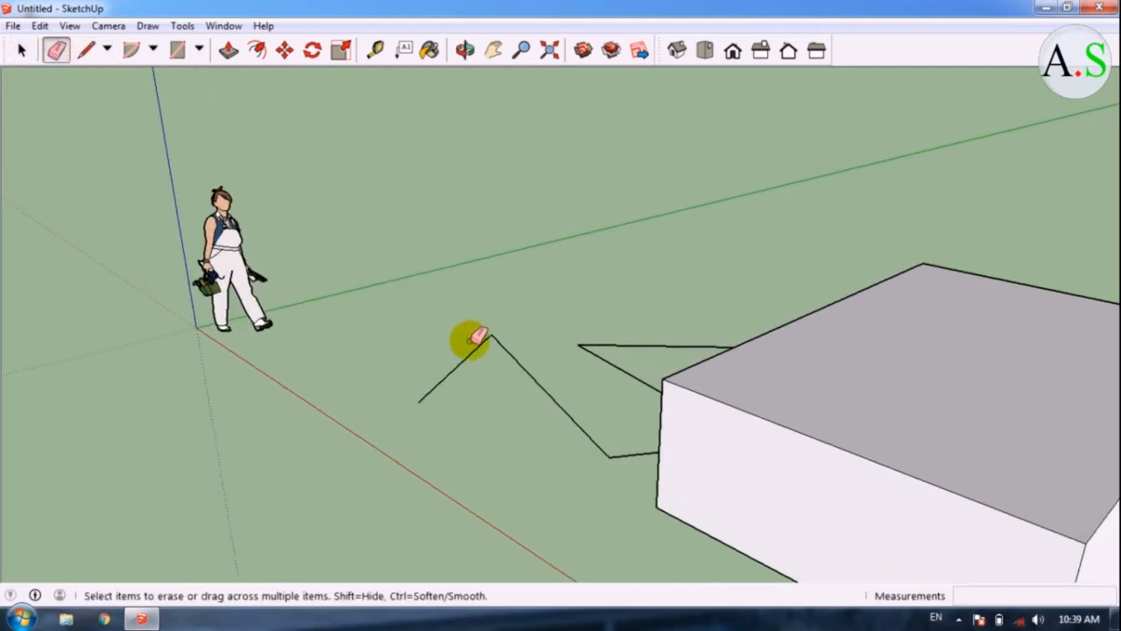
scroll(469, 343, "up", 2)
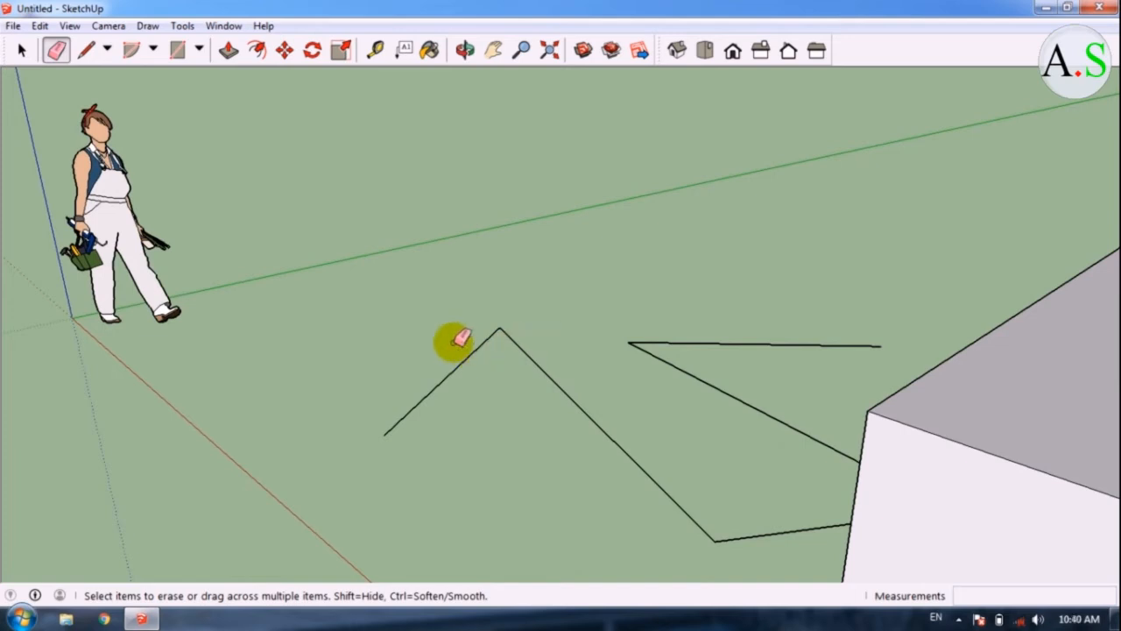
left_click_drag(455, 342, 462, 394)
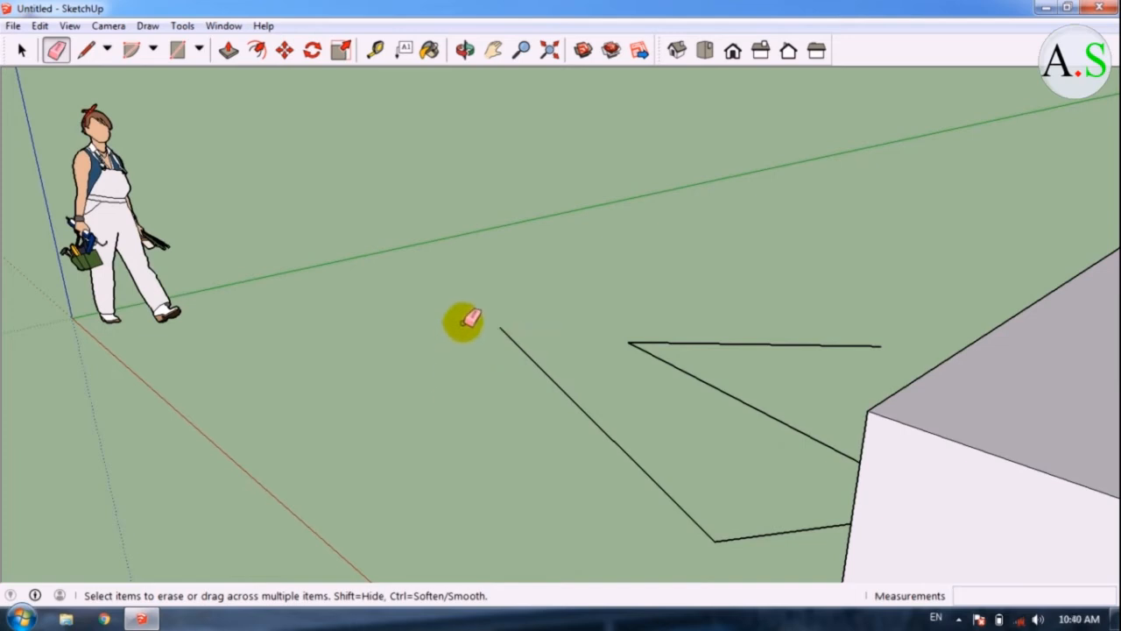
mouse_move(493, 301)
middle_mouse_down()
mouse_move(467, 232)
mouse_move(583, 426)
mouse_move(563, 295)
middle_mouse_up()
left_click_drag(563, 295, 521, 340)
Select the box together with the remaining zigzag lines using a crossing window and delete everything selected
scroll(400, 275, "down", 5)
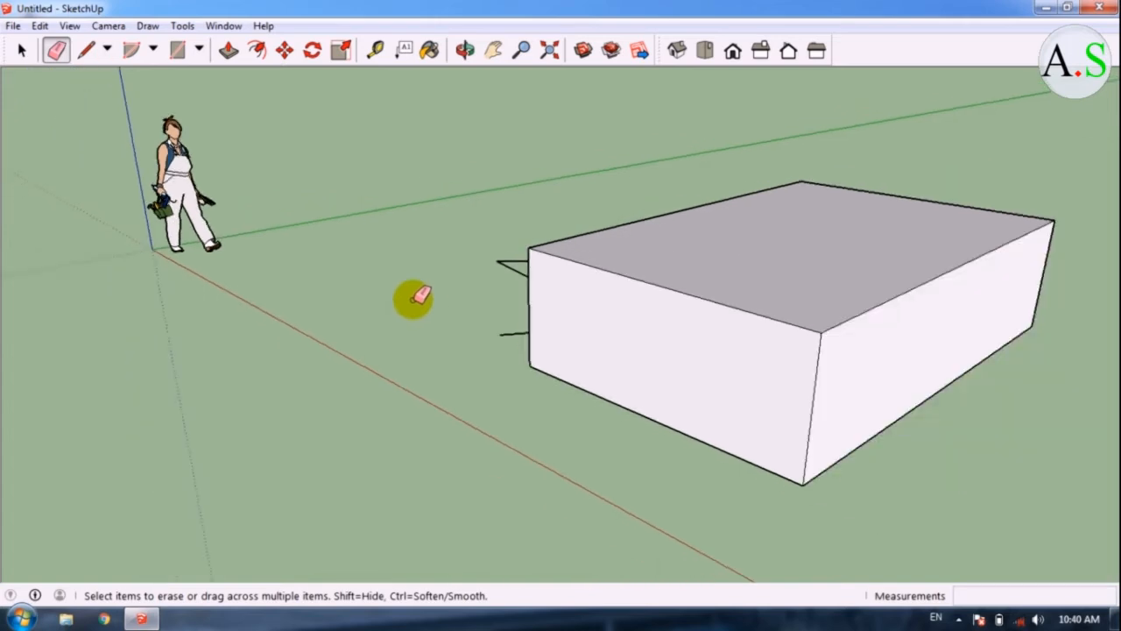
scroll(801, 200, "up", 3)
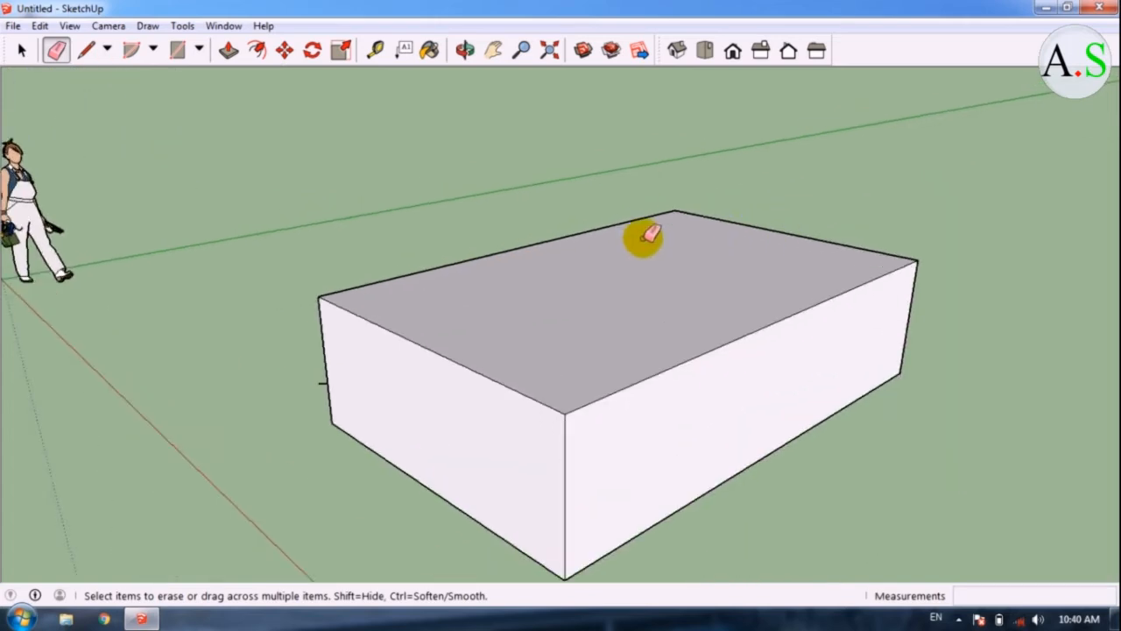
scroll(621, 238, "down", 3)
scroll(528, 284, "up", 2)
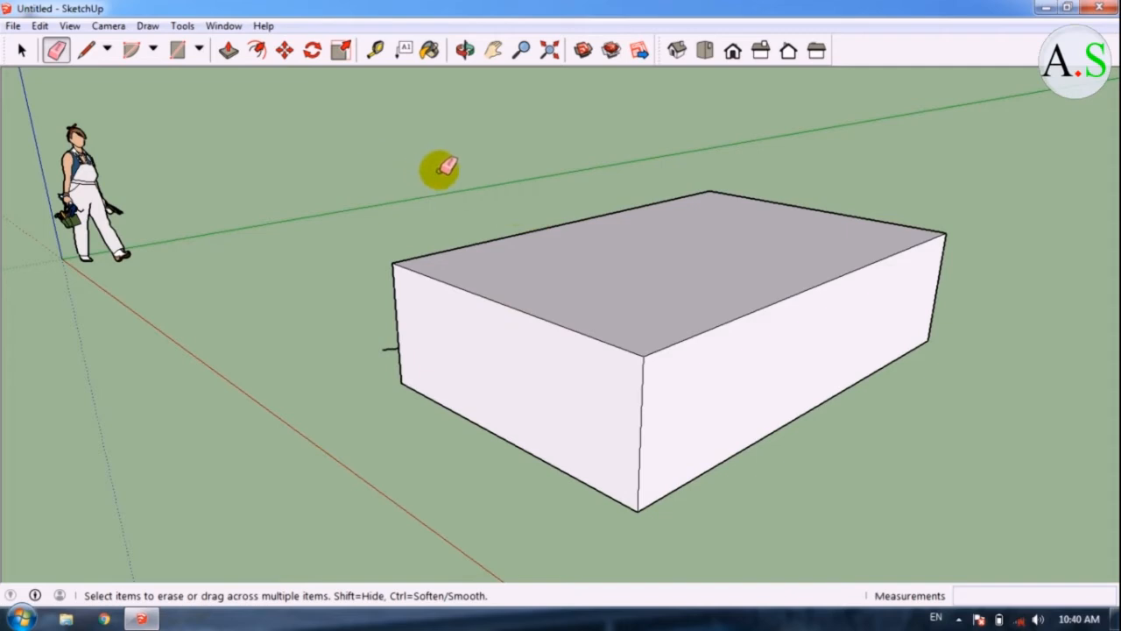
key("space")
mouse_move(1017, 136)
left_mouse_down()
mouse_move(453, 386)
mouse_move(376, 430)
mouse_move(306, 517)
mouse_move(268, 542)
left_mouse_up()
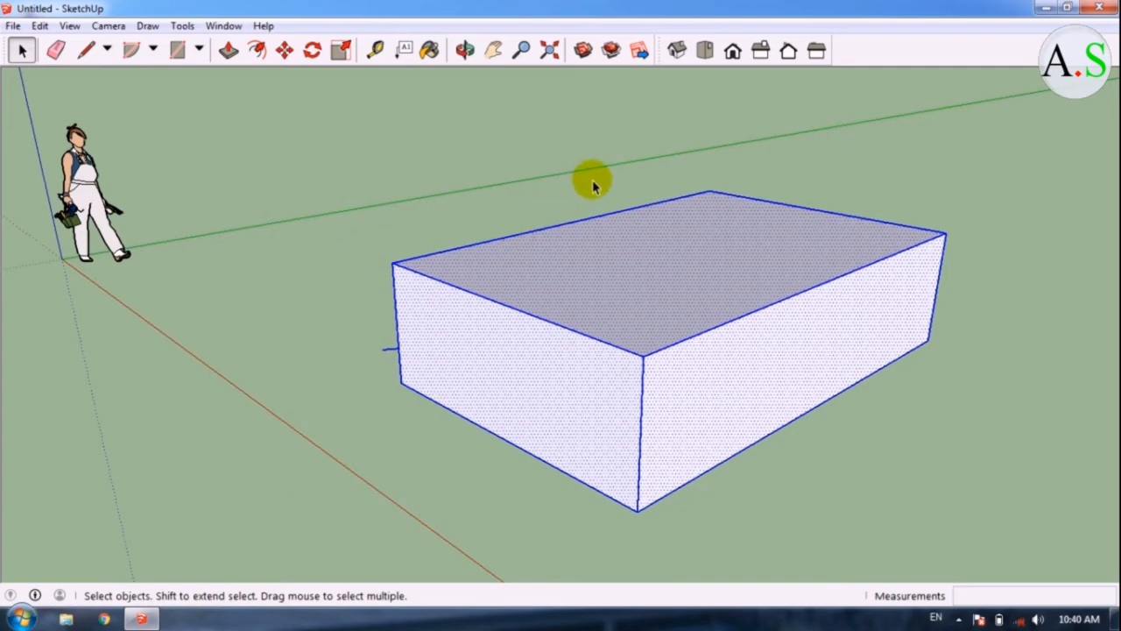
key("Delete")
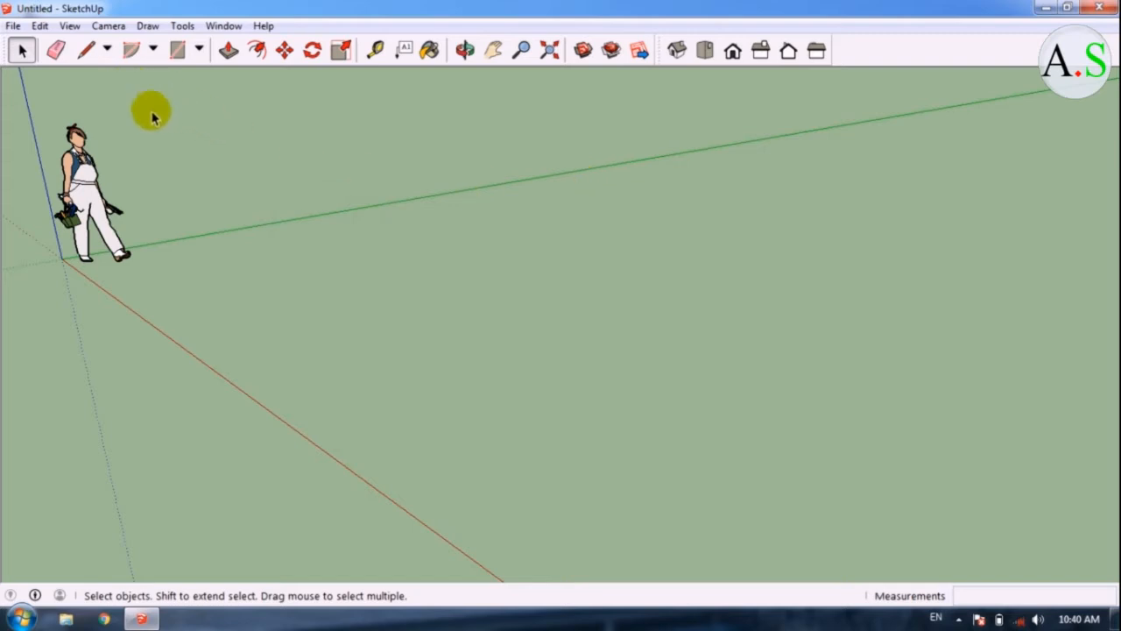
Draw three connected edges with the Line tool, ending in a vertical segment about 1.96 m high along the blue axis, and end the chain
left_click(108, 50)
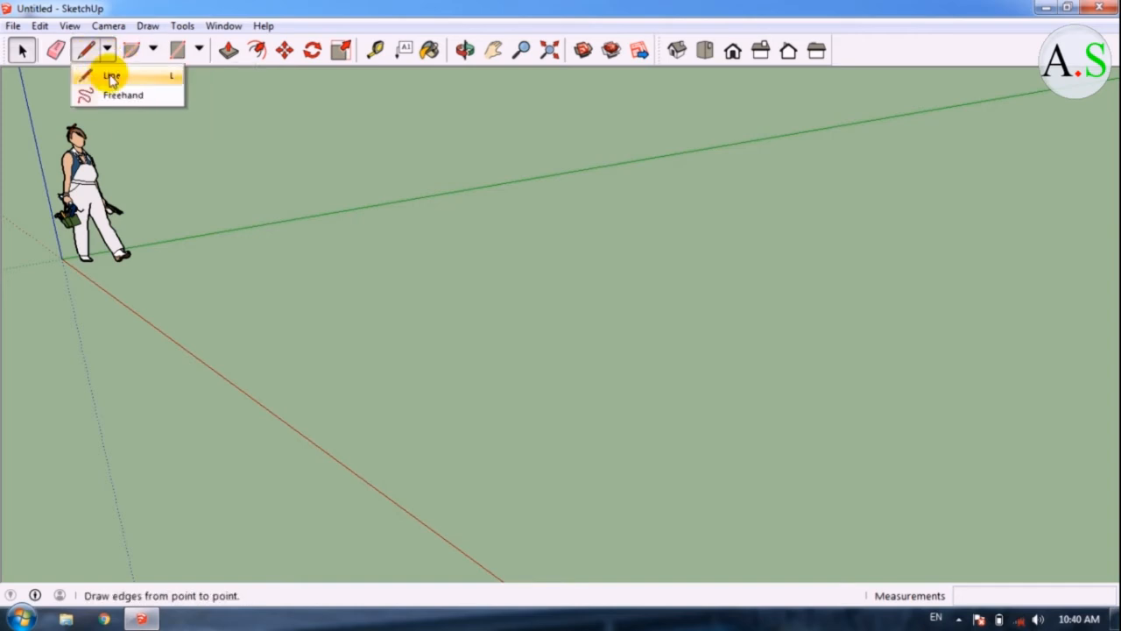
left_click(111, 77)
left_click(401, 299)
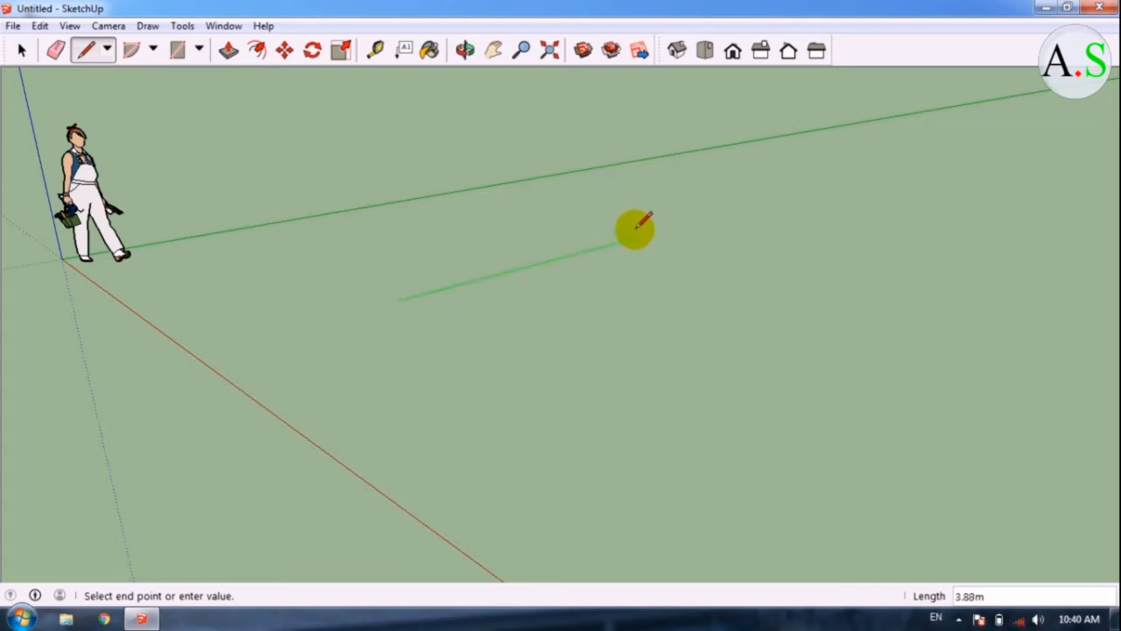
left_click(746, 208)
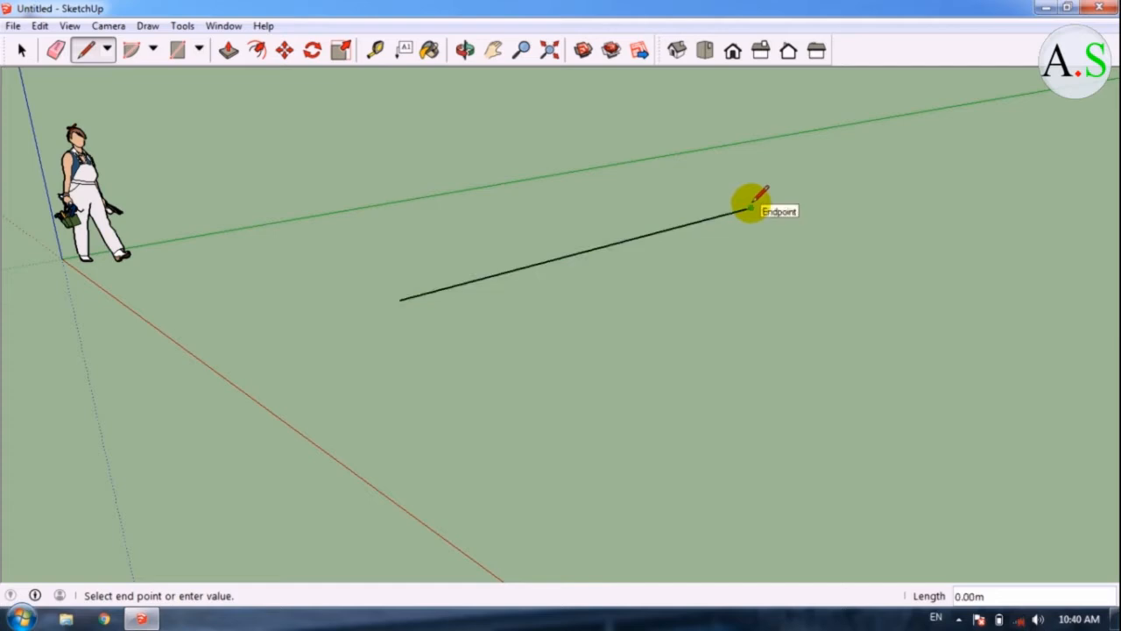
left_click(925, 239)
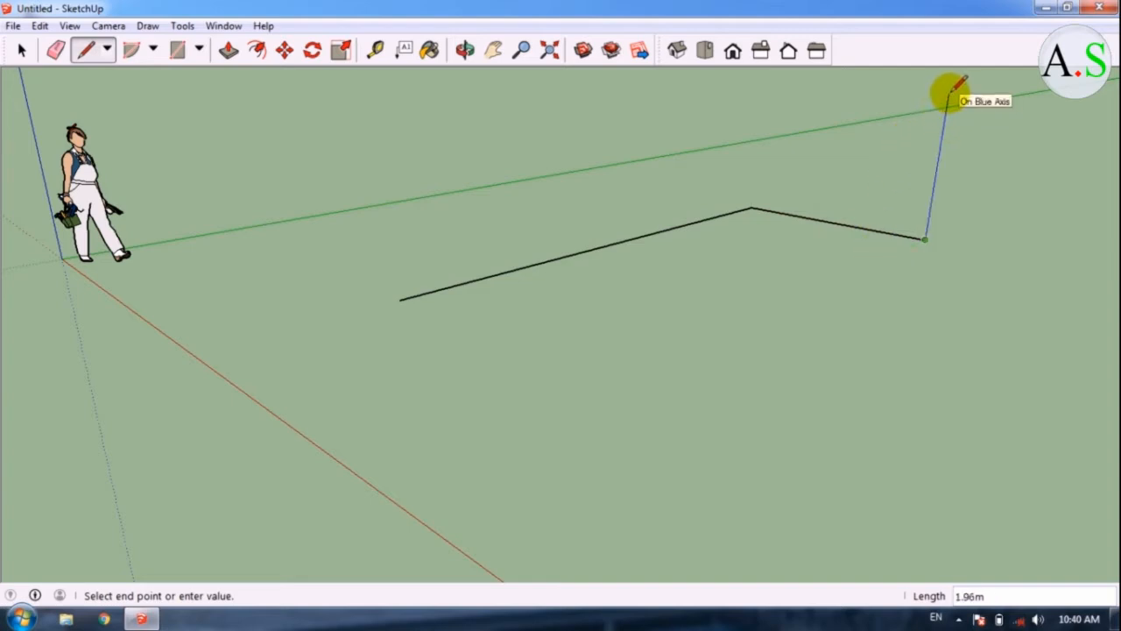
left_click(948, 92)
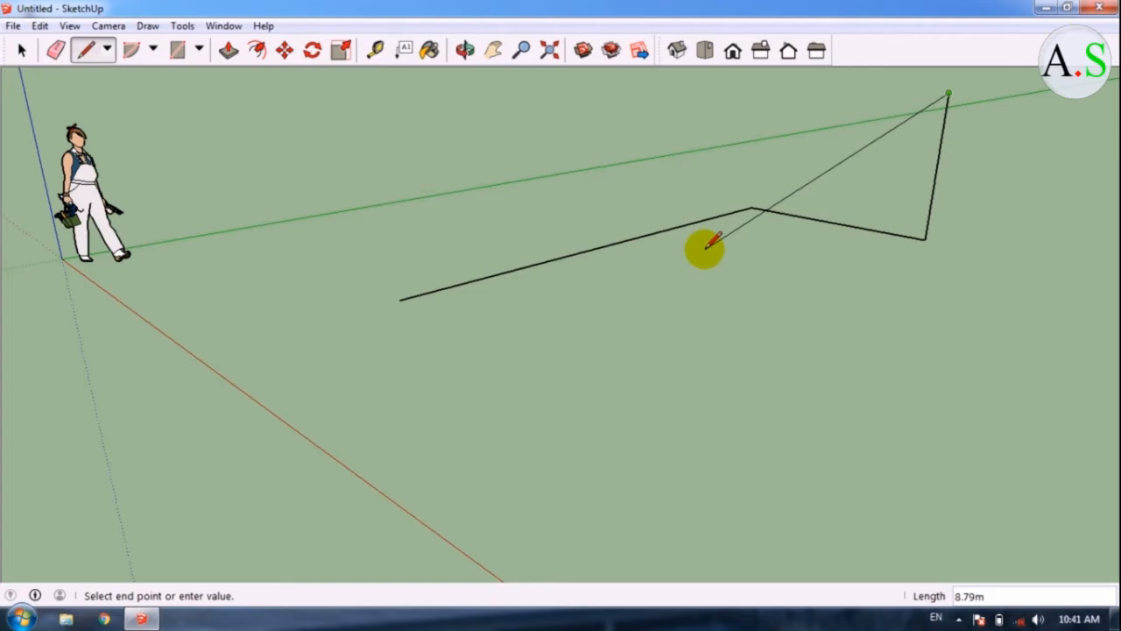
key("e")
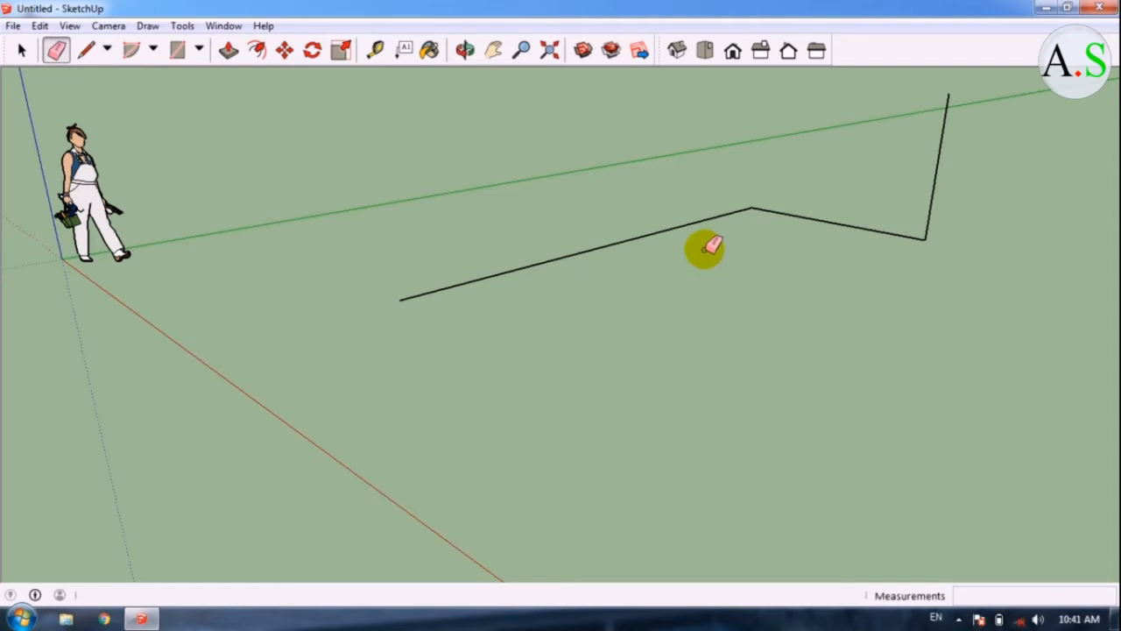
key("l")
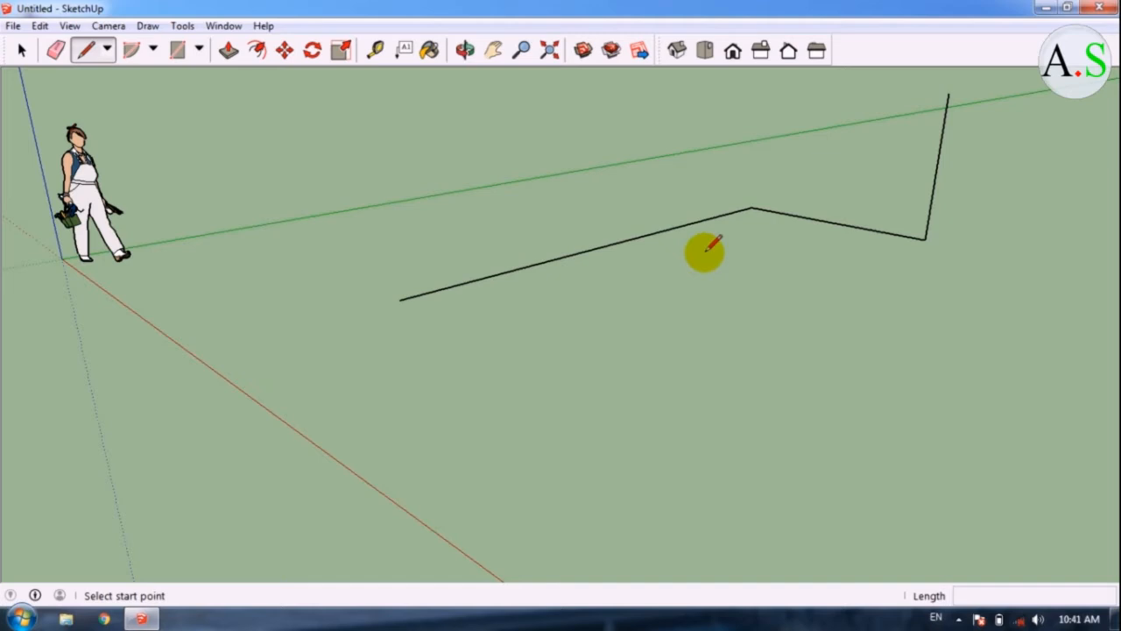
Draw a closed irregular wavy shape with the Freehand tool on the ground in front of the connected lines
left_click(109, 55)
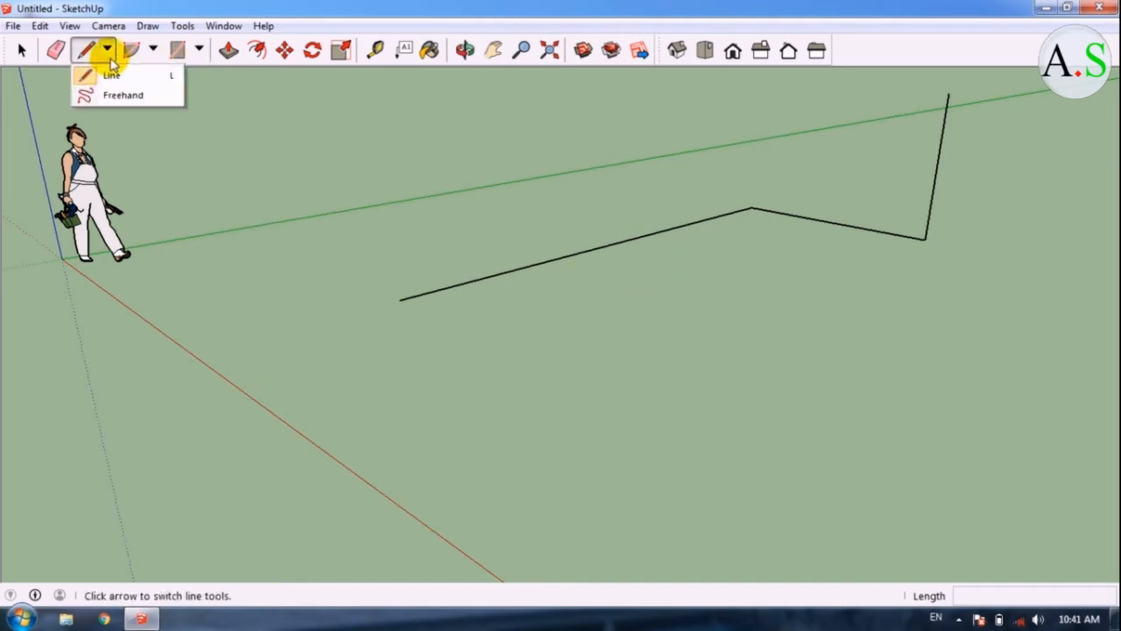
left_click(114, 95)
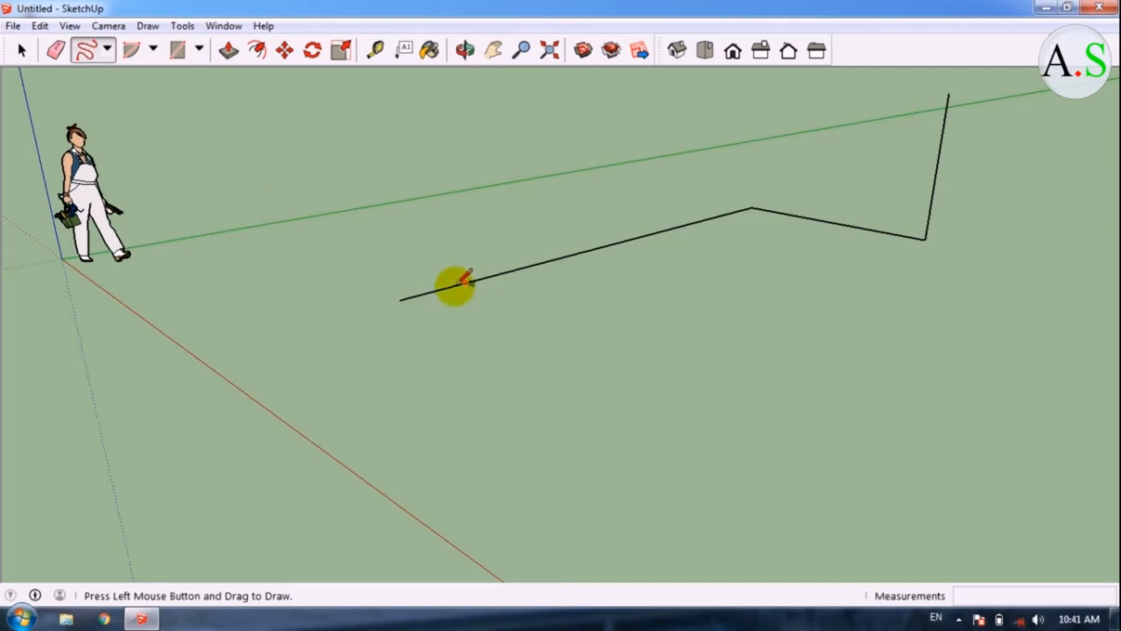
scroll(228, 258, "down", 3)
scroll(468, 305, "up", 6)
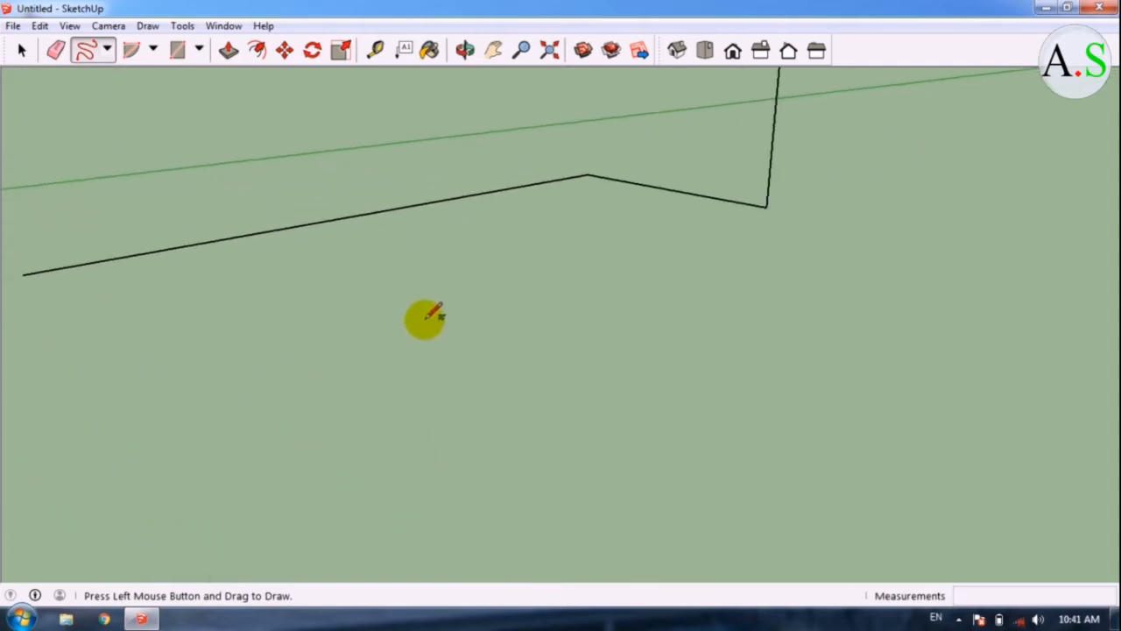
mouse_move(411, 389)
left_mouse_down()
mouse_move(477, 324)
mouse_move(708, 290)
mouse_move(888, 388)
mouse_move(836, 518)
mouse_move(679, 433)
mouse_move(420, 491)
mouse_move(316, 420)
mouse_move(414, 389)
left_mouse_up()
scroll(555, 243, "down", 5)
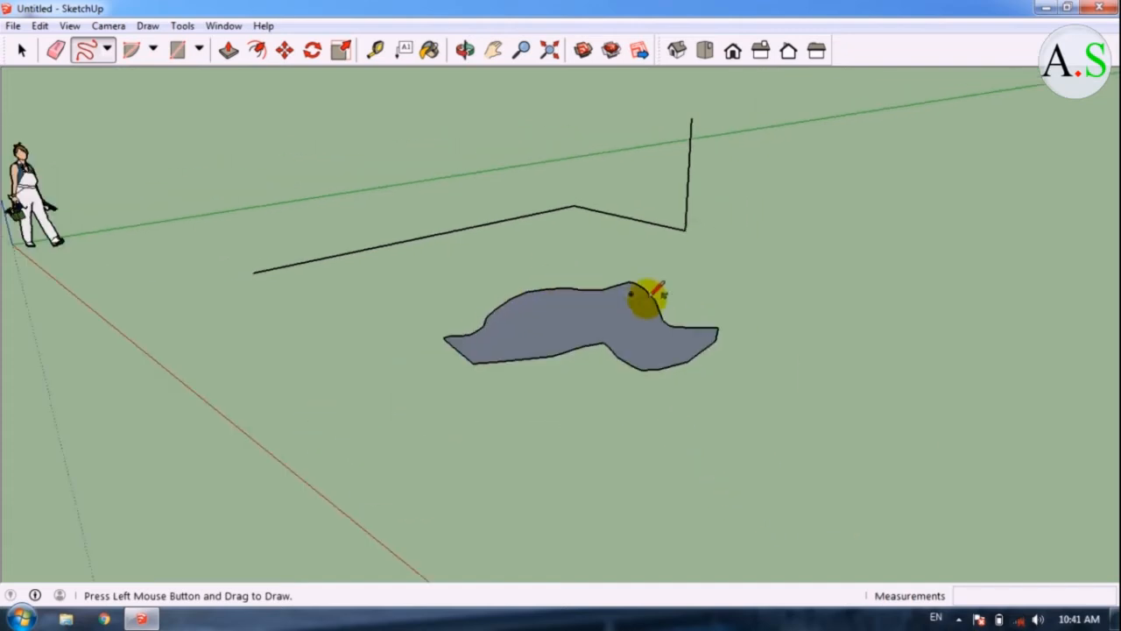
scroll(543, 333, "up", 4)
scroll(583, 333, "up", 3)
scroll(280, 341, "down", 4)
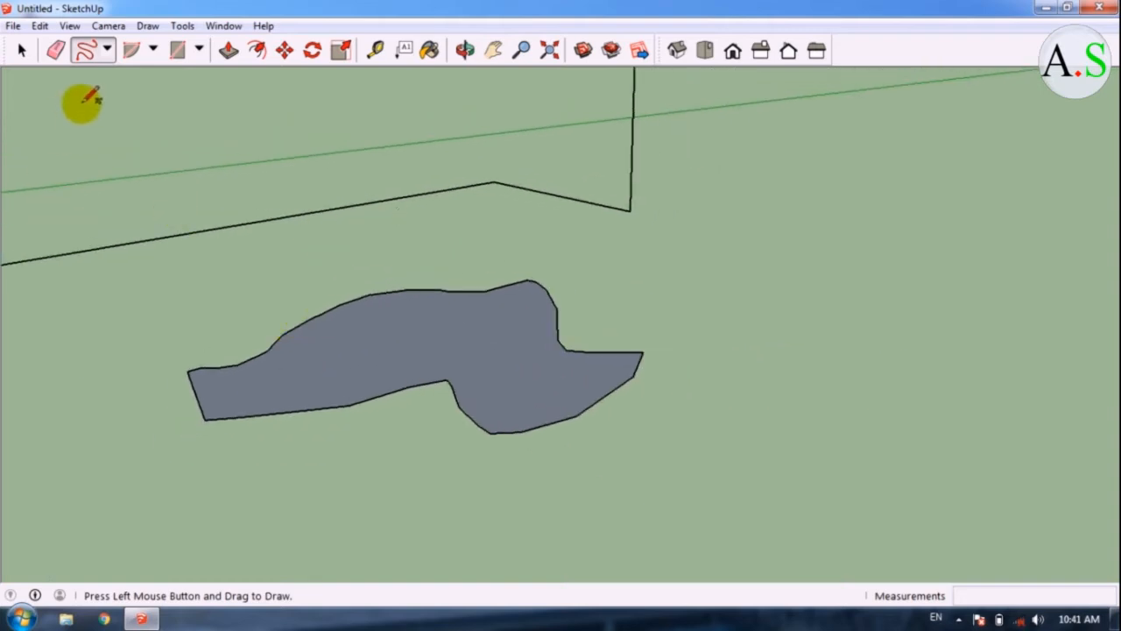
Draw a centre-based arc spanning about 81° with the Arc tool on the ground beside the freehand shape
left_click(153, 50)
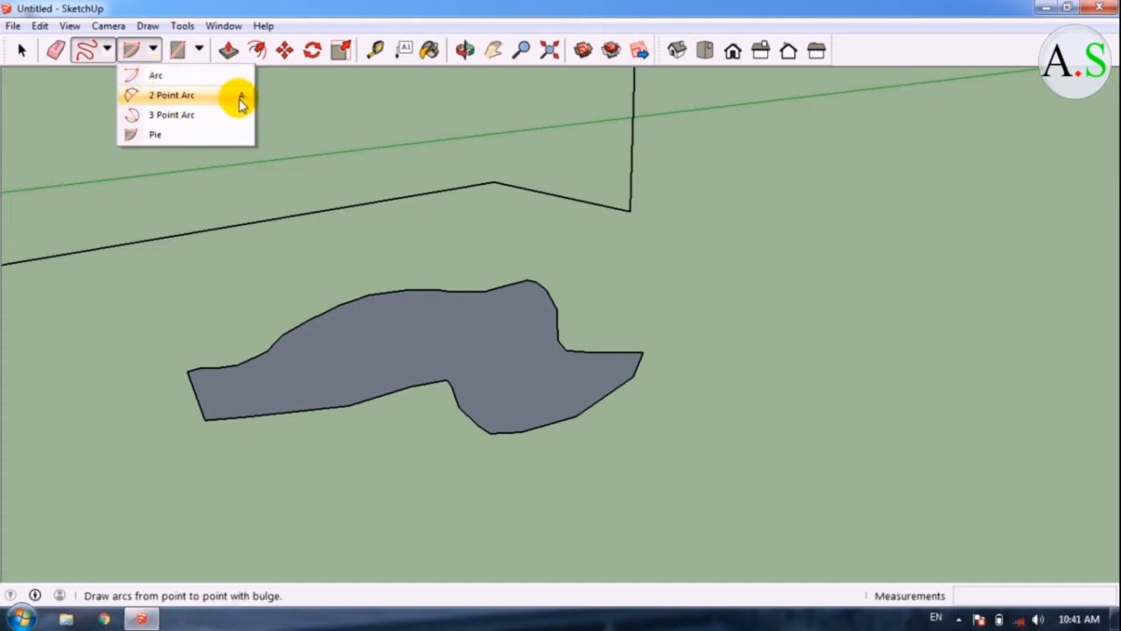
left_click(172, 75)
scroll(137, 242, "down", 3)
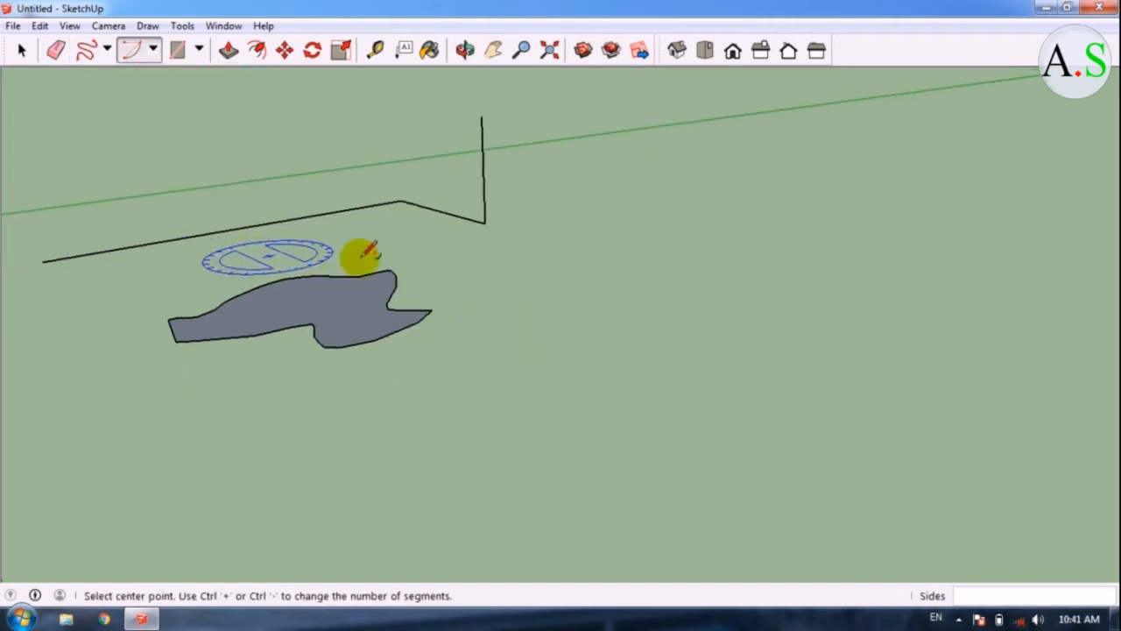
scroll(538, 325, "up", 5)
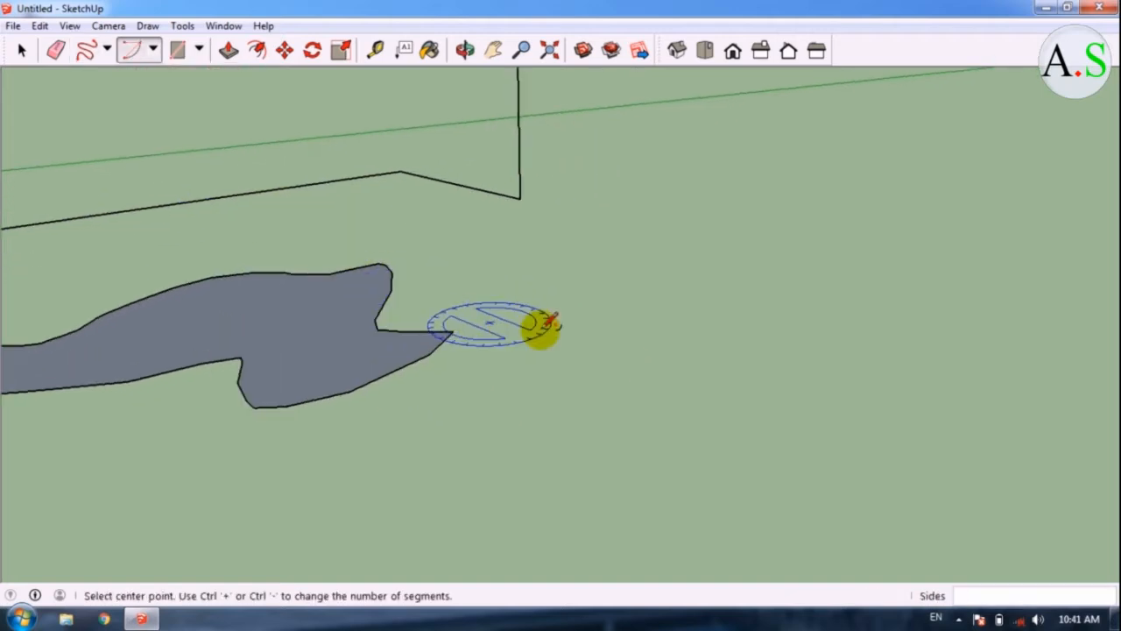
left_click(635, 378)
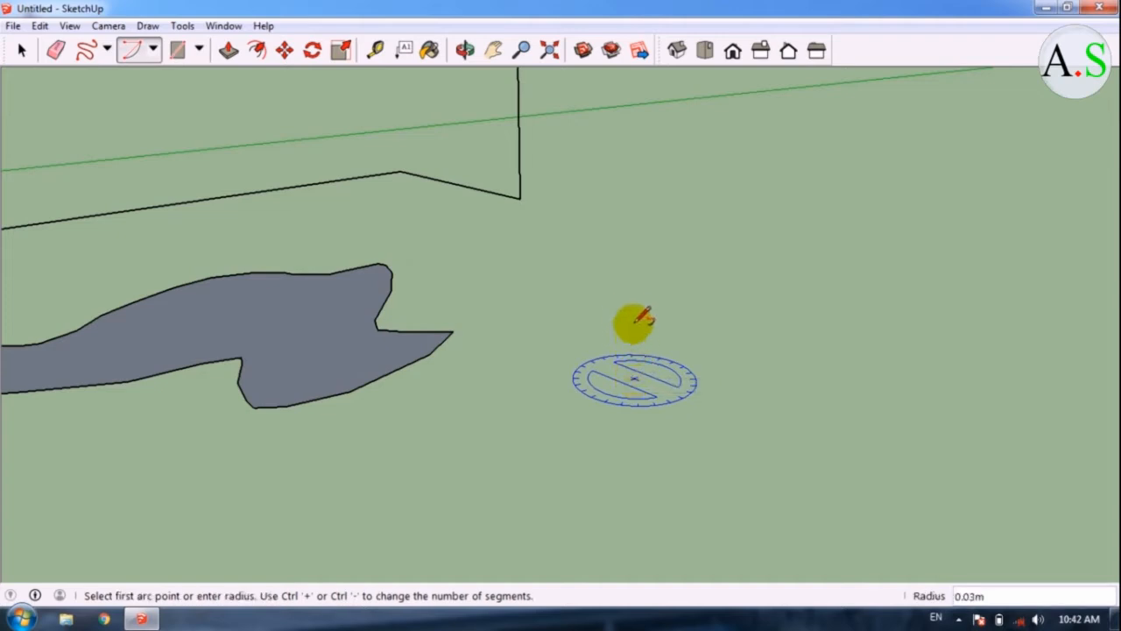
left_click(627, 266)
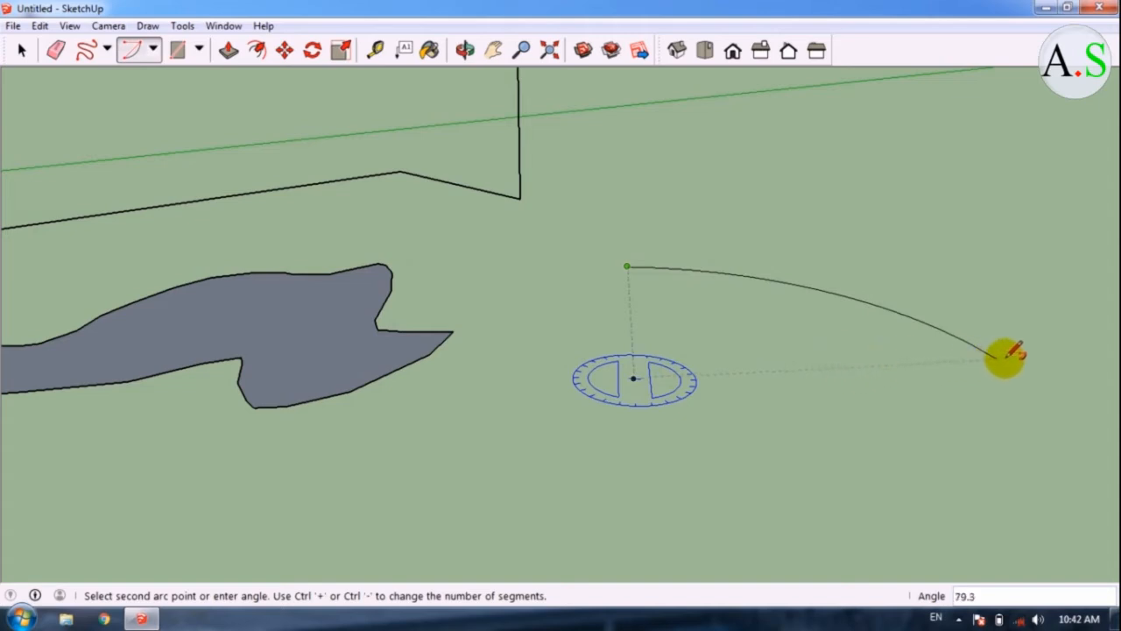
left_click(1000, 358)
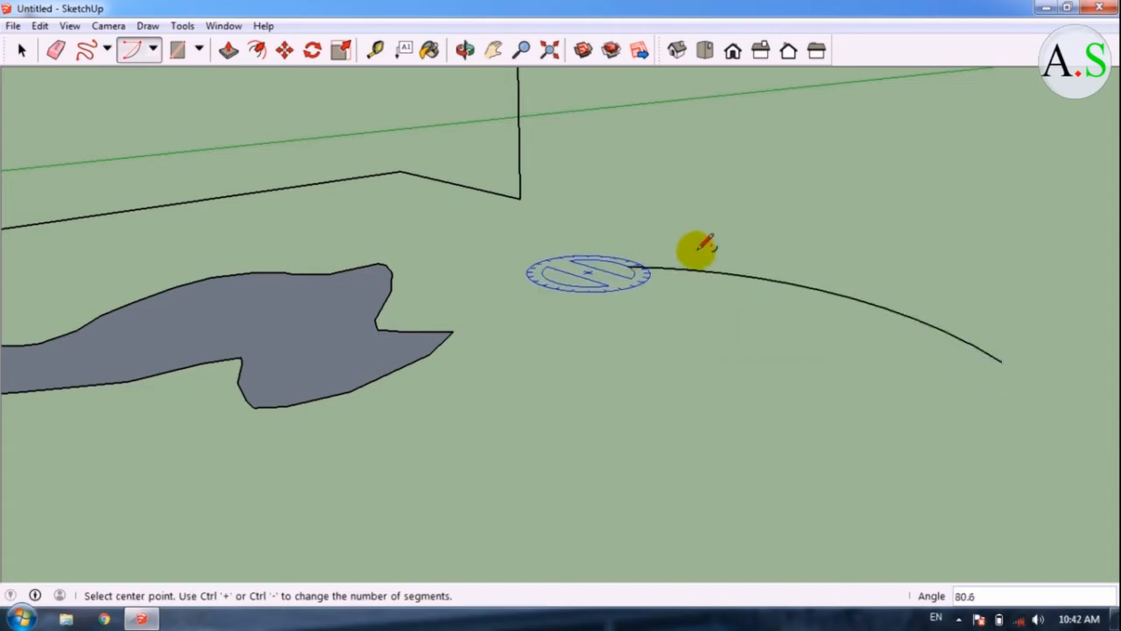
Draw a 2 Point Arc with a bulge of 1 on the ground in front of the first arc
left_click(153, 49)
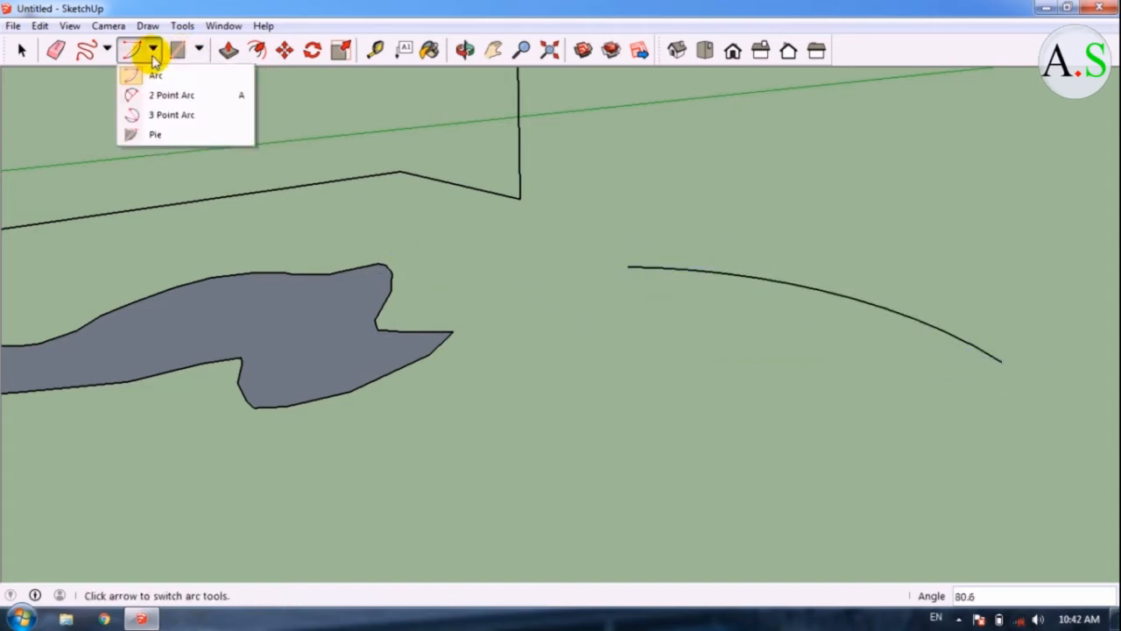
left_click(160, 96)
scroll(195, 131, "down", 5)
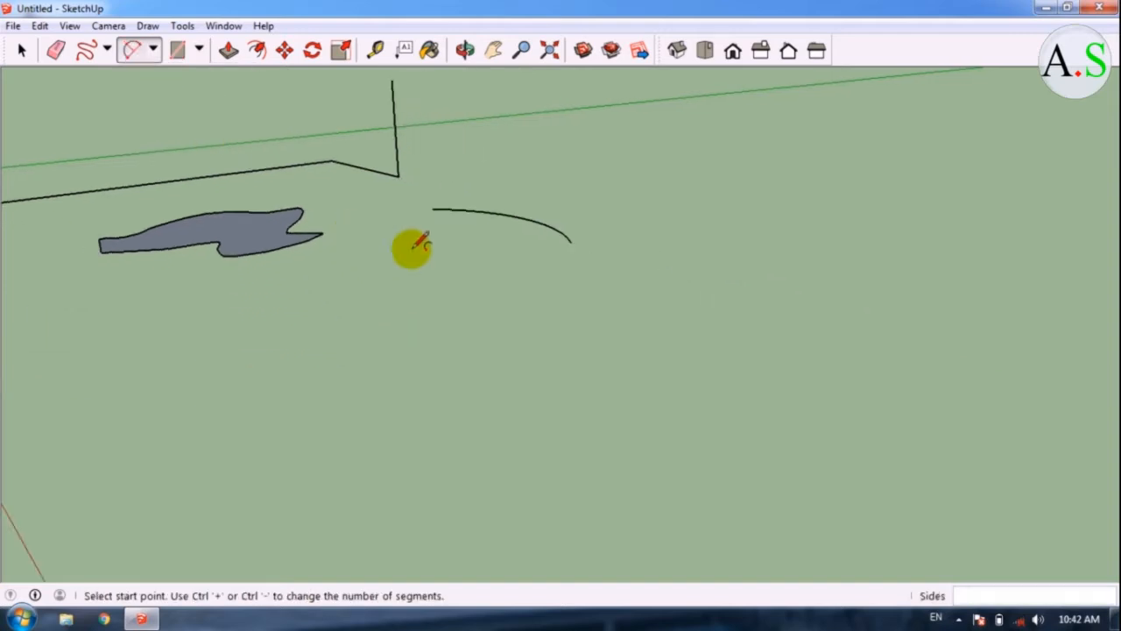
left_click(565, 326)
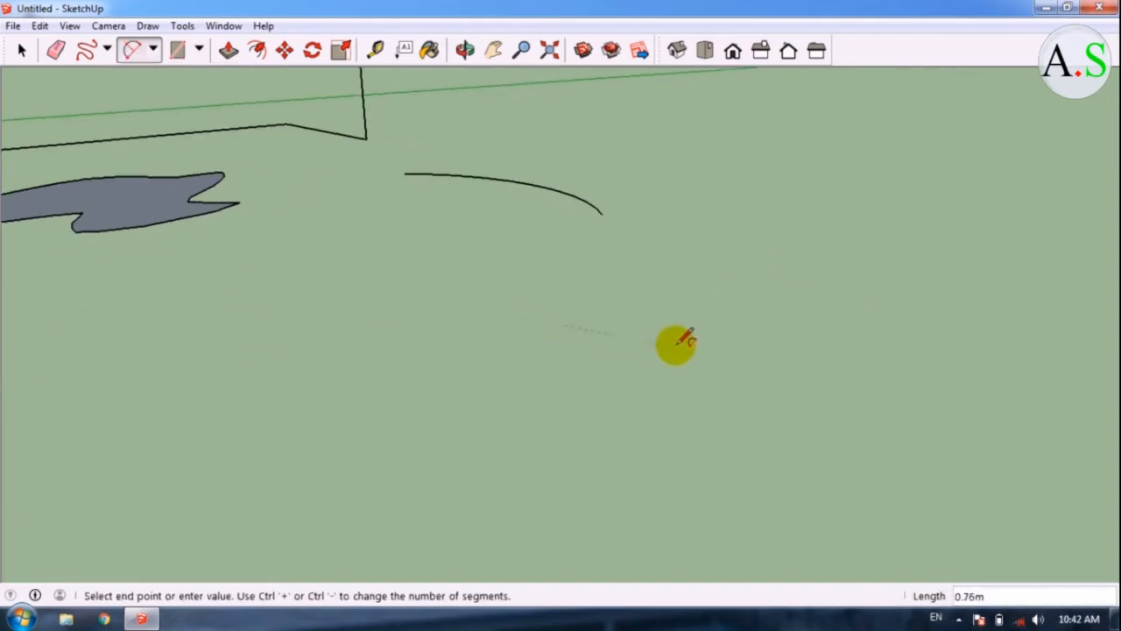
left_click(706, 388)
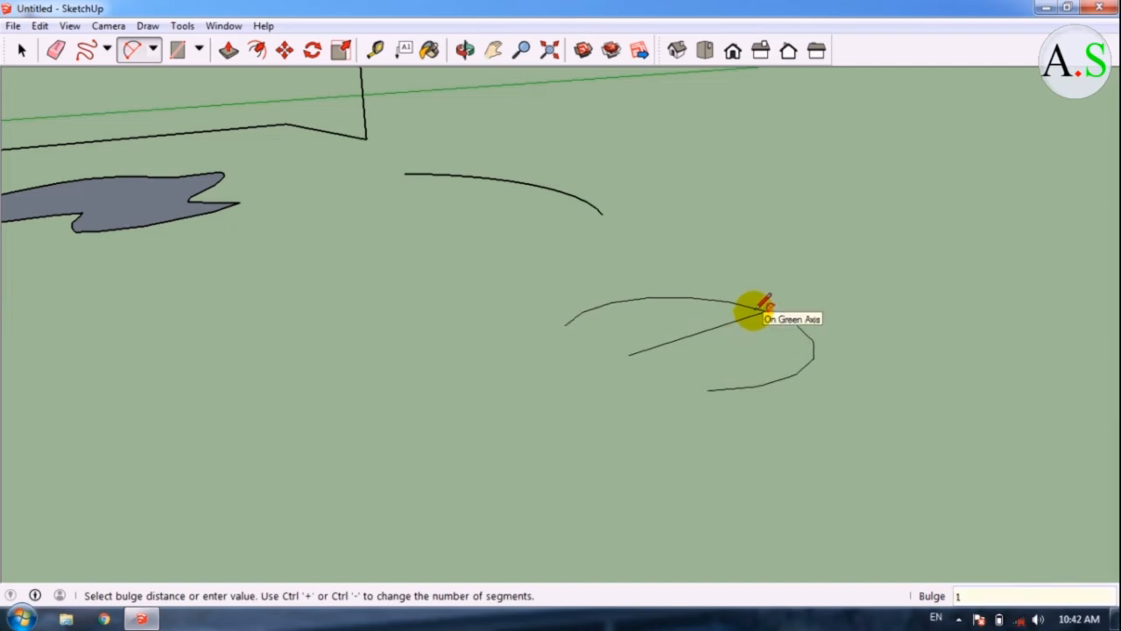
left_click(757, 308)
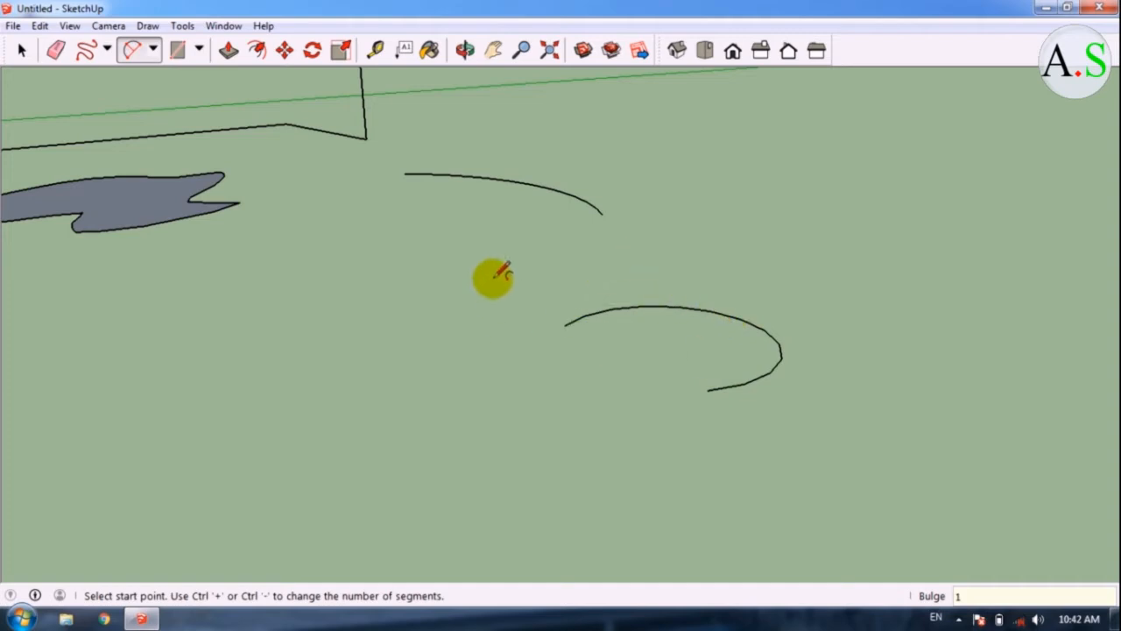
Draw a 3 Point Arc spanning about 257° on the ground between the freehand shape and the two-point arc
left_click(151, 49)
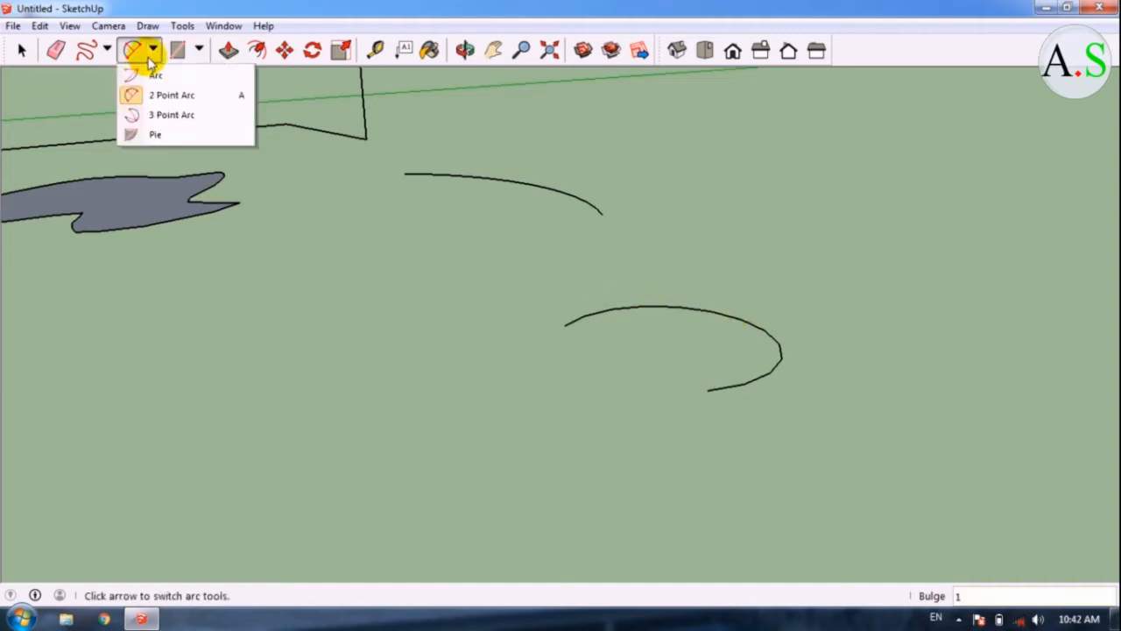
left_click(178, 118)
left_click(232, 323)
left_click(326, 364)
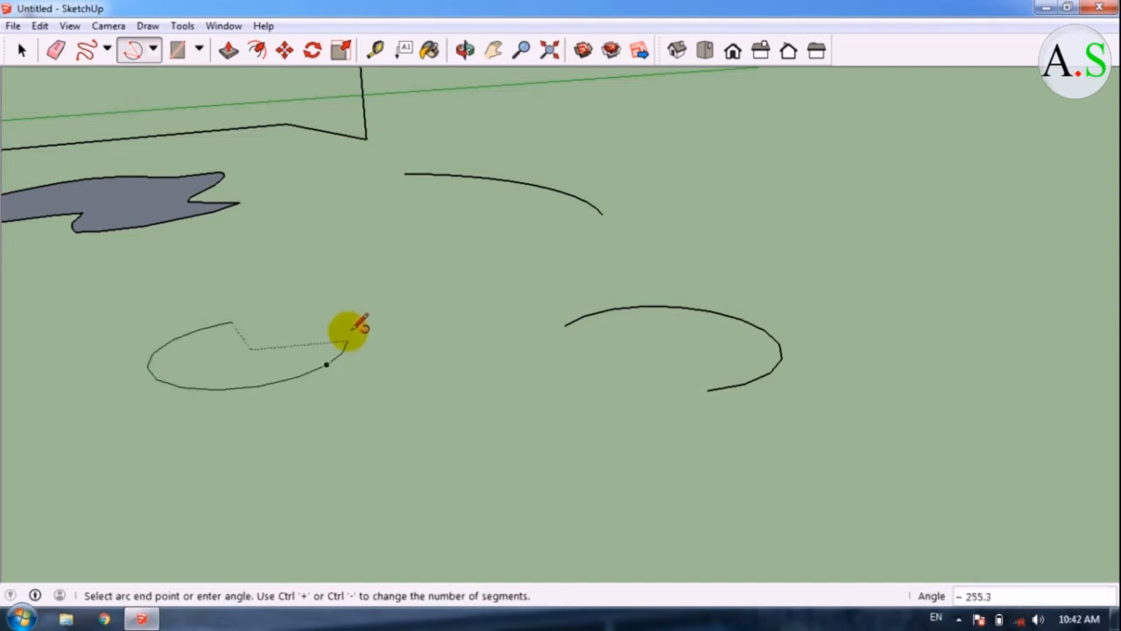
left_click(364, 319)
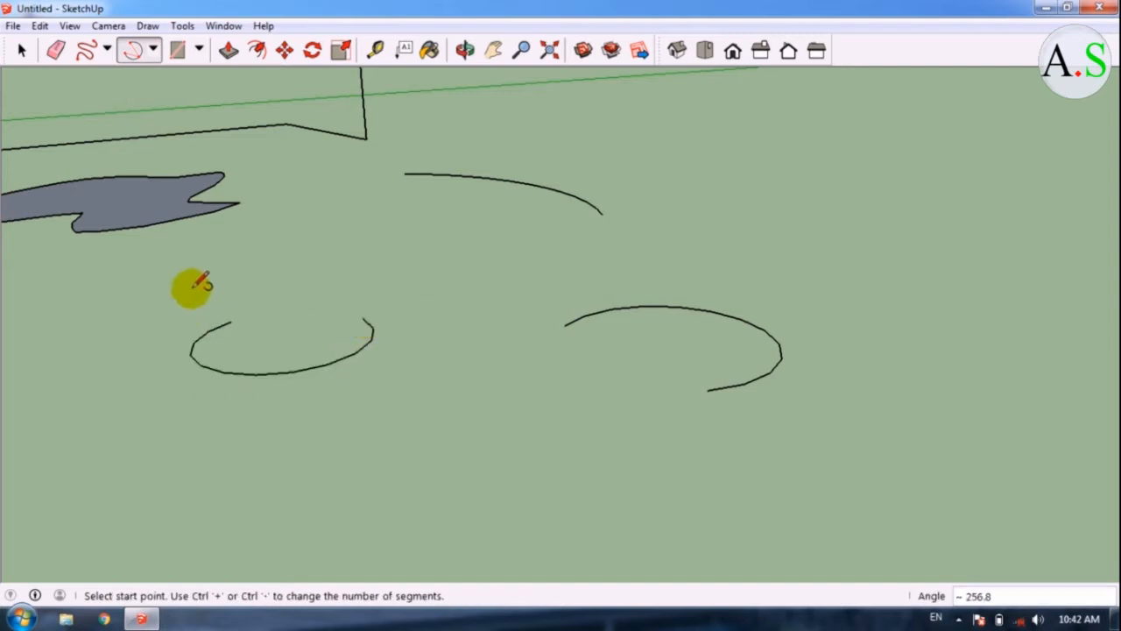
left_click(200, 50)
left_click(223, 113)
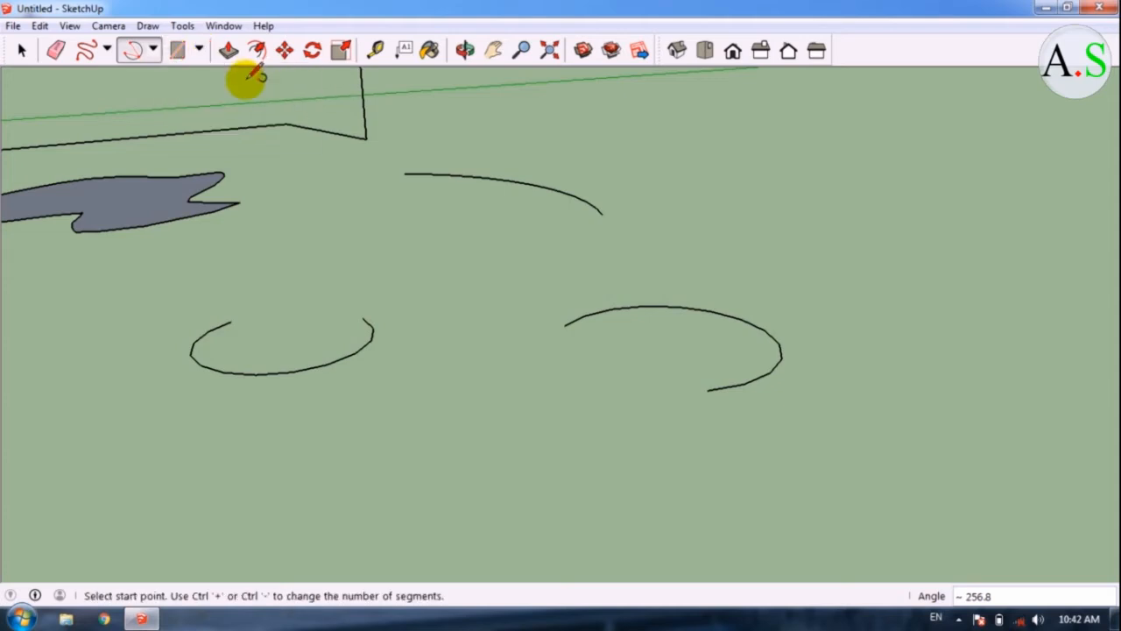
left_click(199, 51)
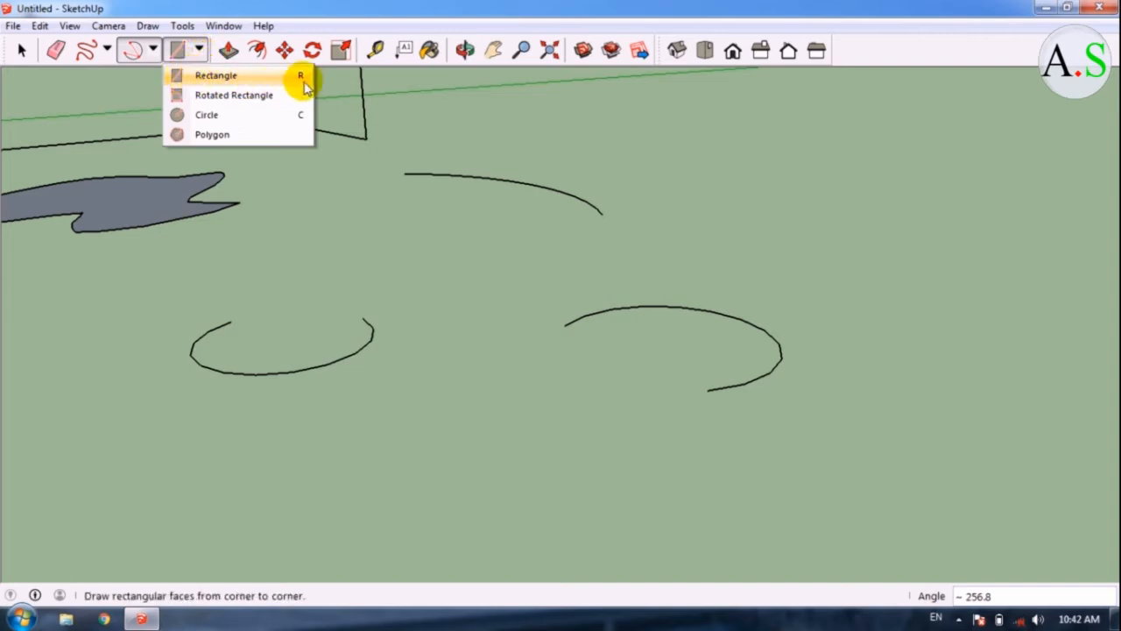
left_click(249, 81)
left_click(253, 76)
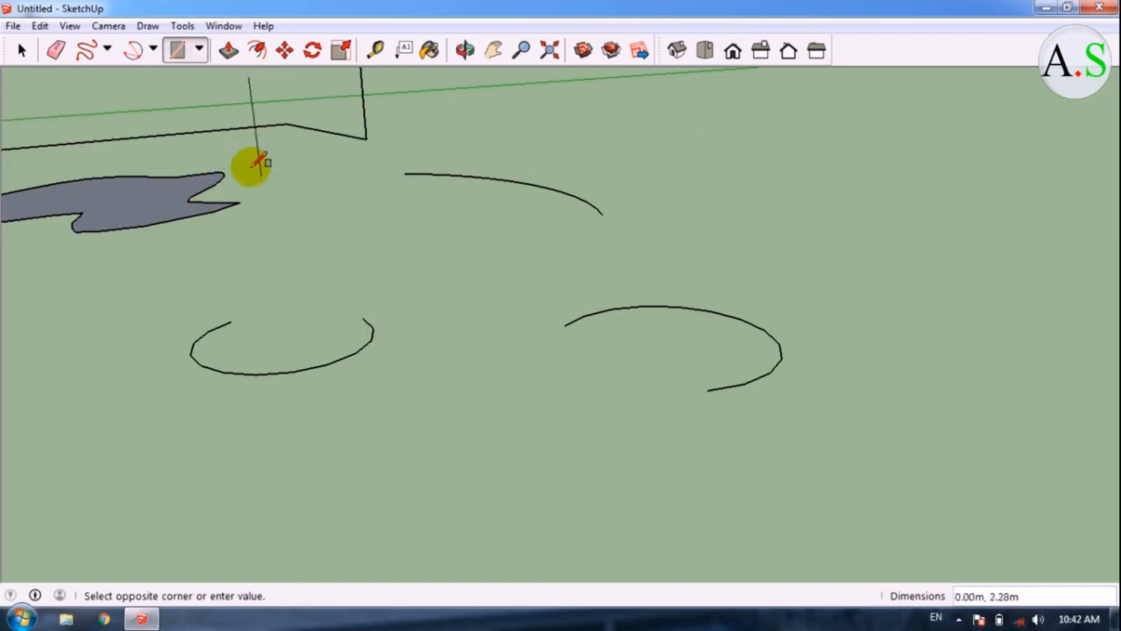
key("space")
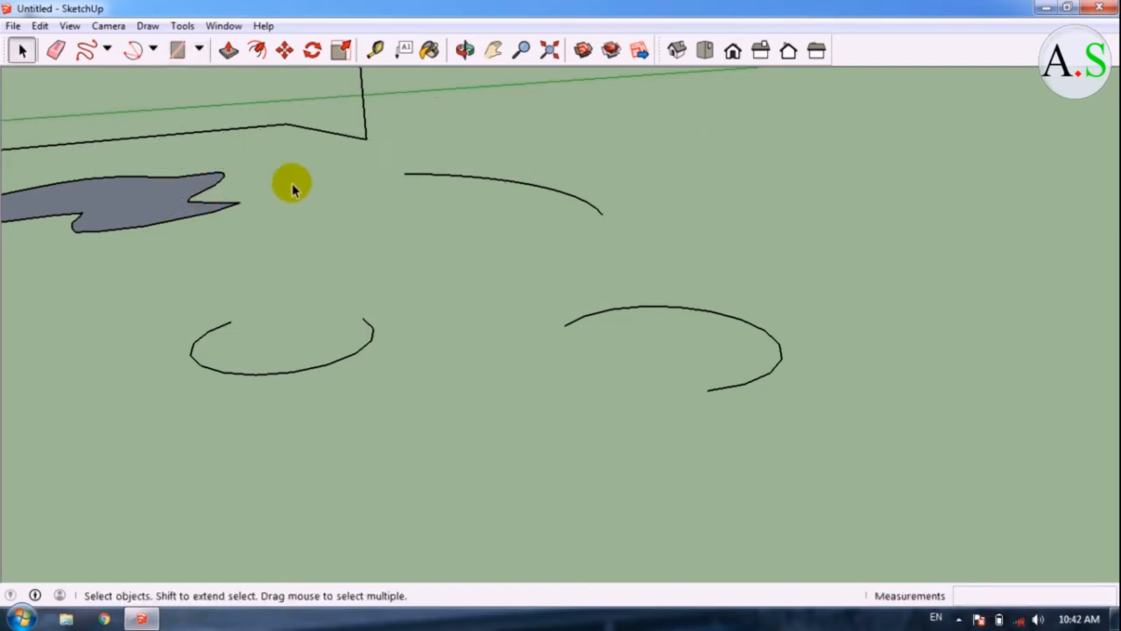
Draw a rectangle on the ground in the open area beyond the arcs, with its short side about 3.5 m long
key("r")
scroll(345, 234, "down", 3)
scroll(463, 209, "down", 2)
left_click(606, 221)
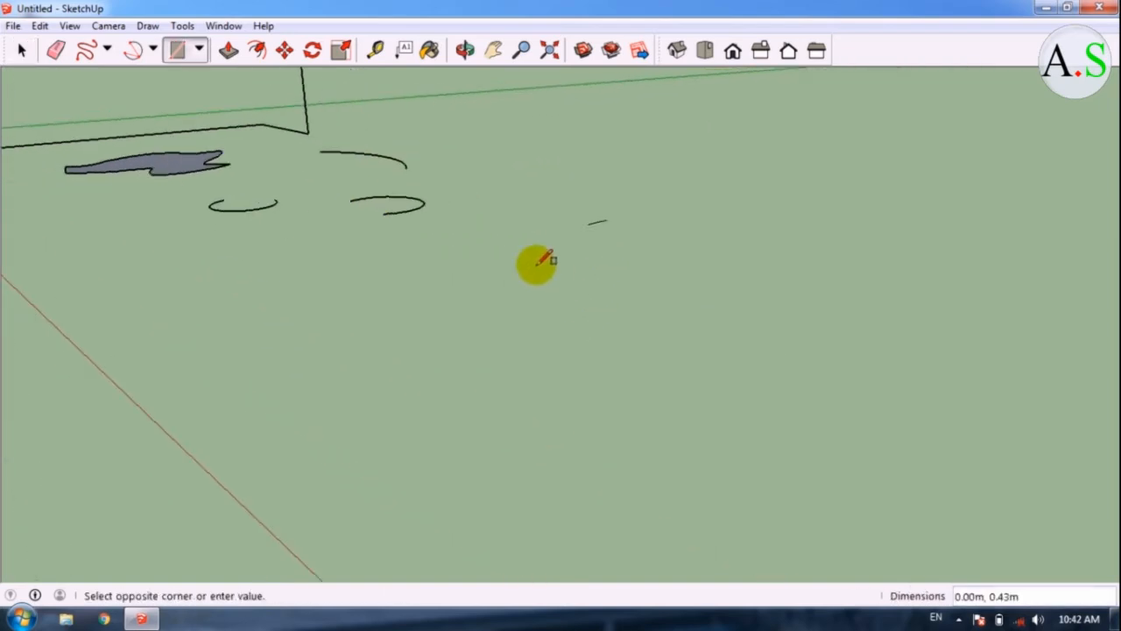
left_click(465, 388)
mouse_move(534, 293)
middle_mouse_down()
mouse_move(633, 233)
mouse_move(240, 295)
mouse_move(347, 286)
middle_mouse_up()
scroll(469, 268, "up", 1)
scroll(517, 250, "down", 1)
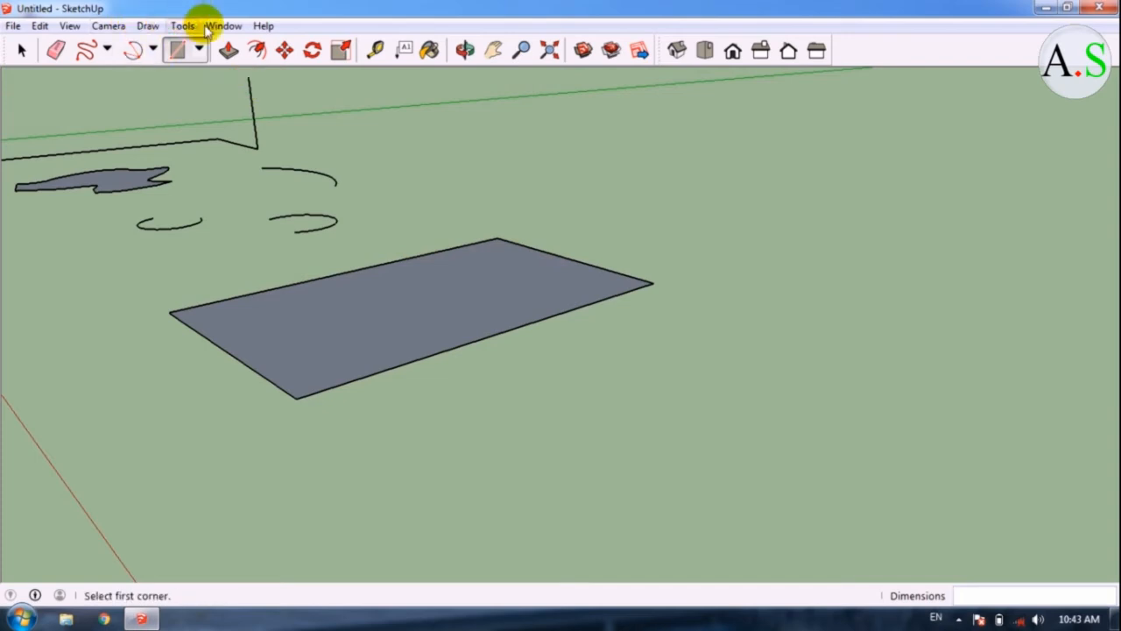
Draw a tilted rotated rectangle about 3.5 m by 5.4 m, rising from the ground rectangle's short edge nearest the arcs' far side
left_click(200, 52)
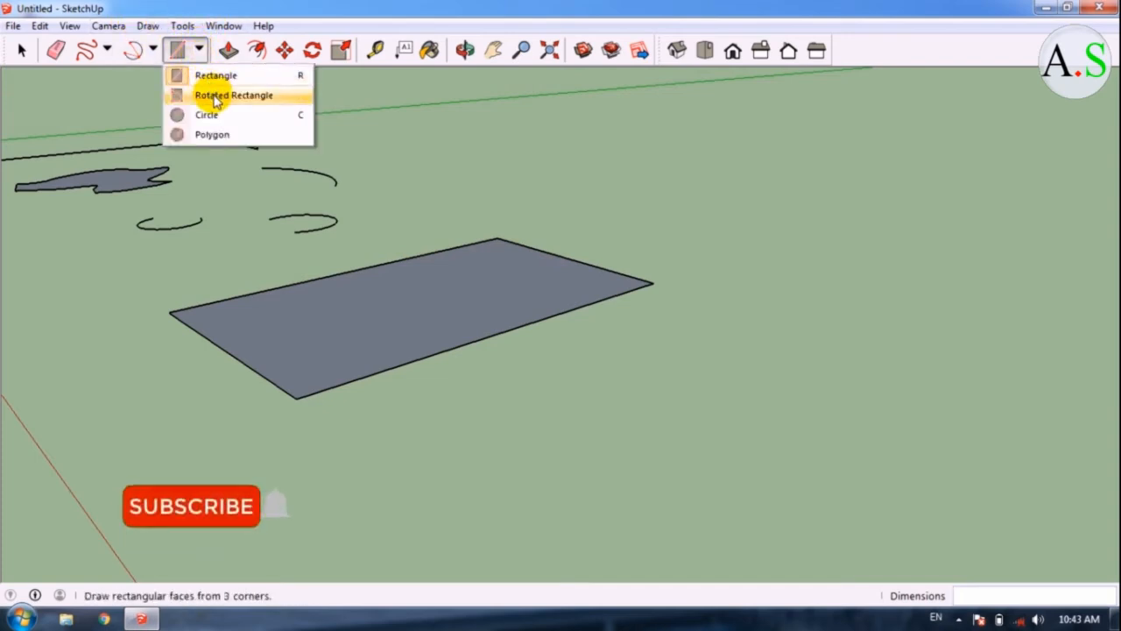
left_click(216, 96)
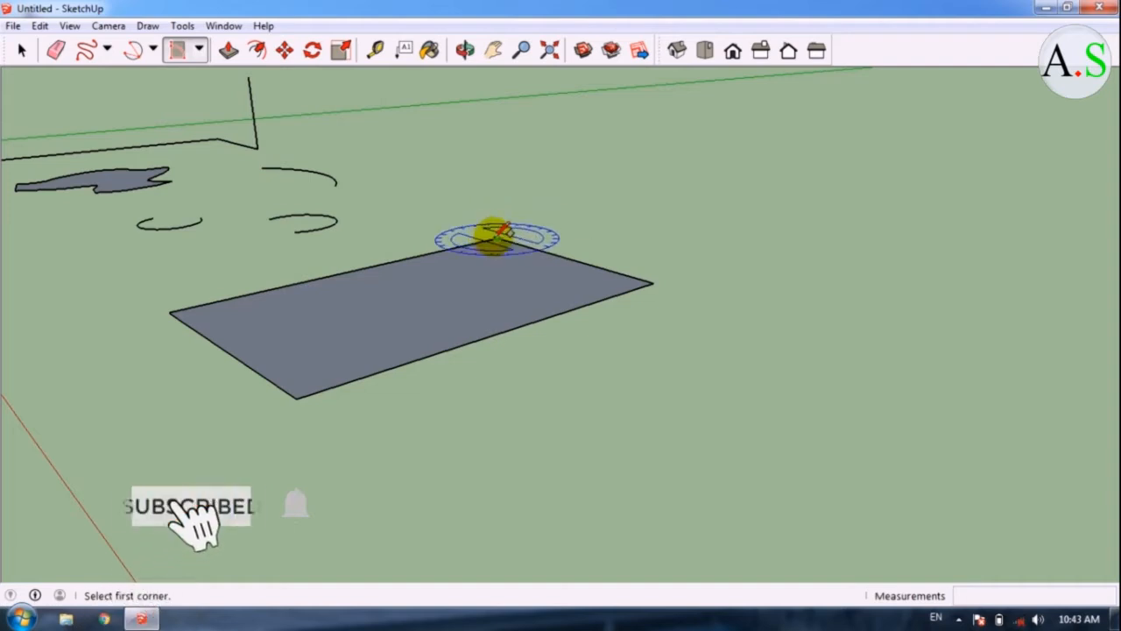
left_click(496, 238)
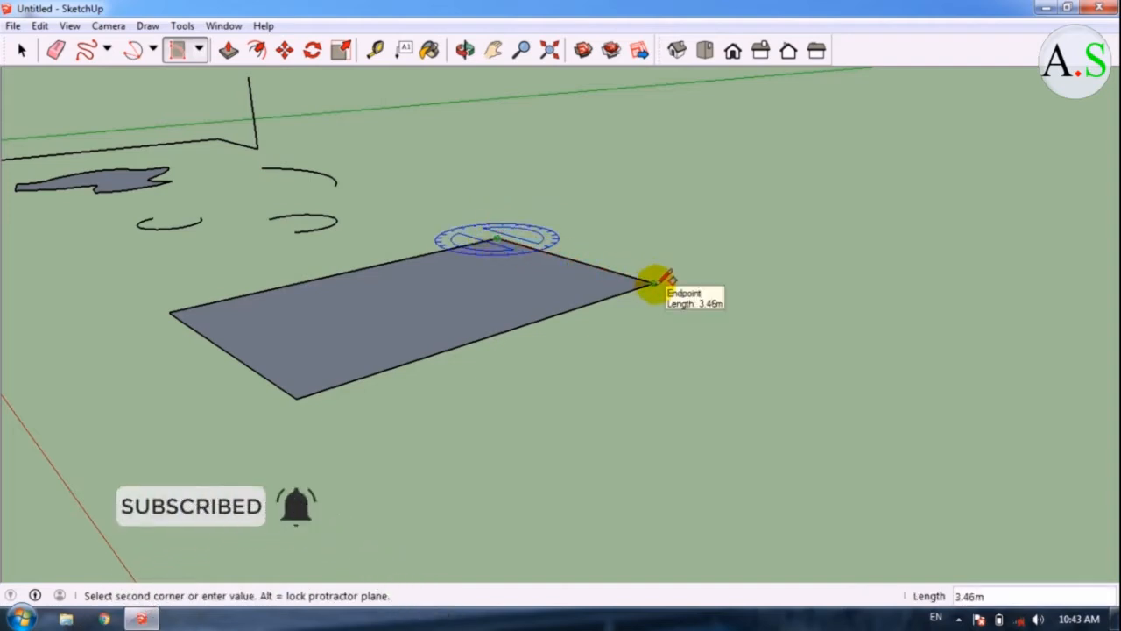
left_click(653, 283)
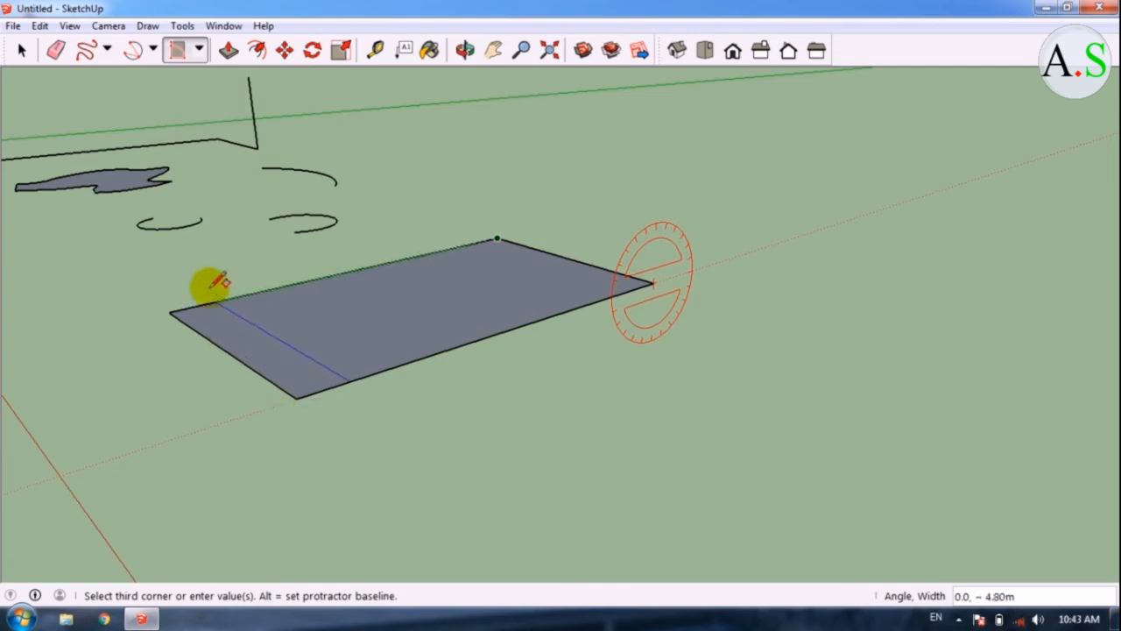
left_click(329, 131)
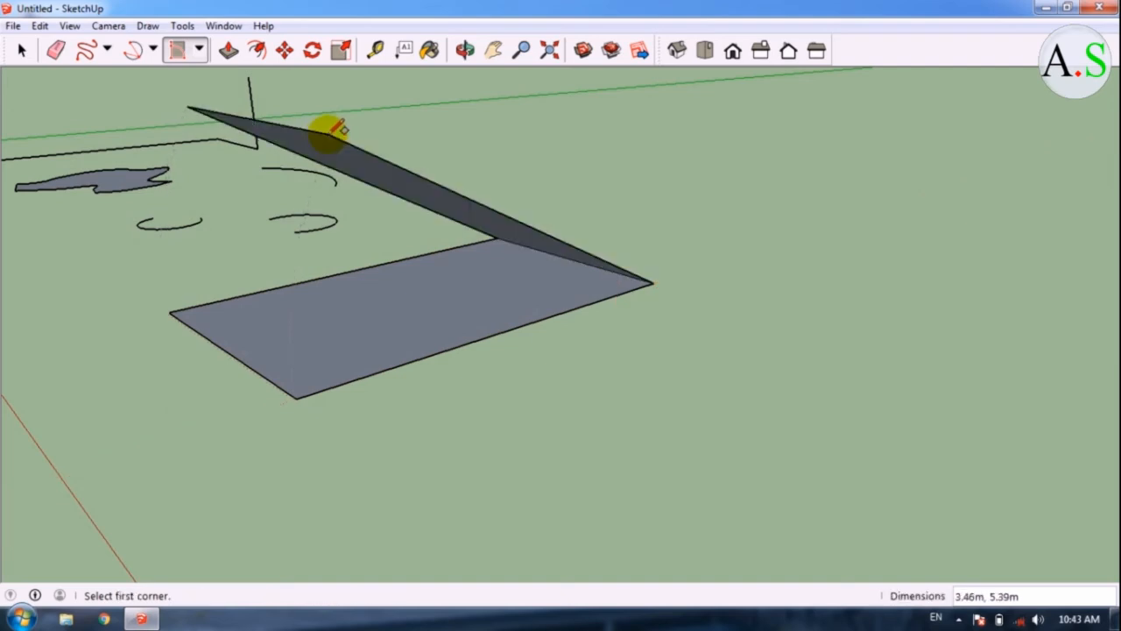
Examine the tilted rectangle above the ground rectangle from several angles and distances
middle_click_drag(444, 281, 403, 173)
scroll(403, 176, "up", 3)
scroll(324, 293, "down", 3)
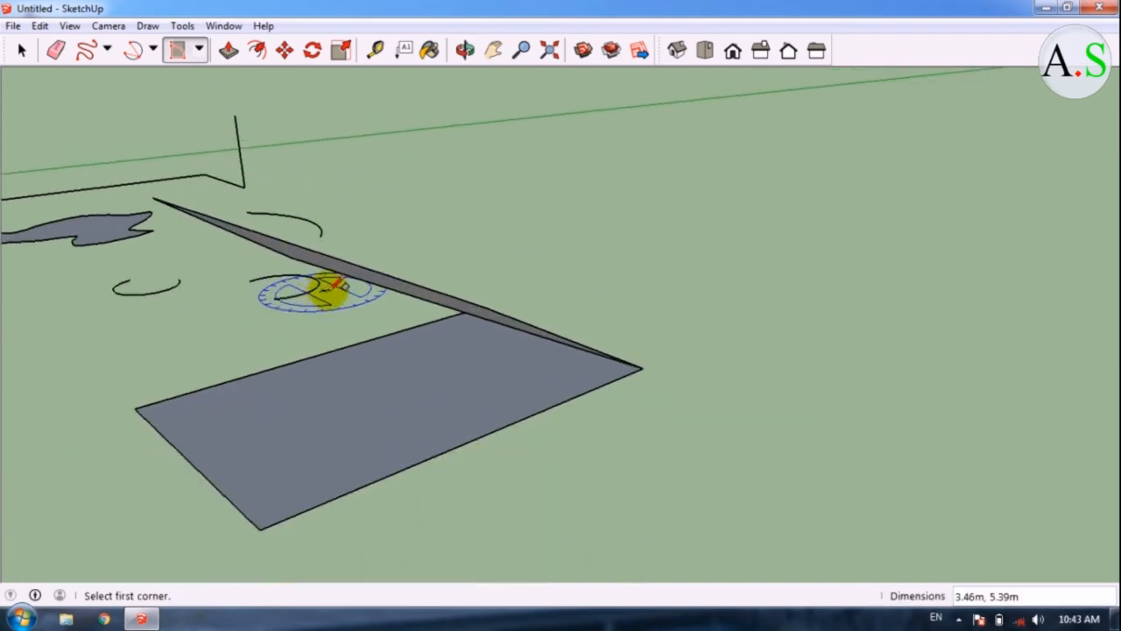
scroll(361, 294, "up", 2)
middle_click_drag(427, 289, 525, 388)
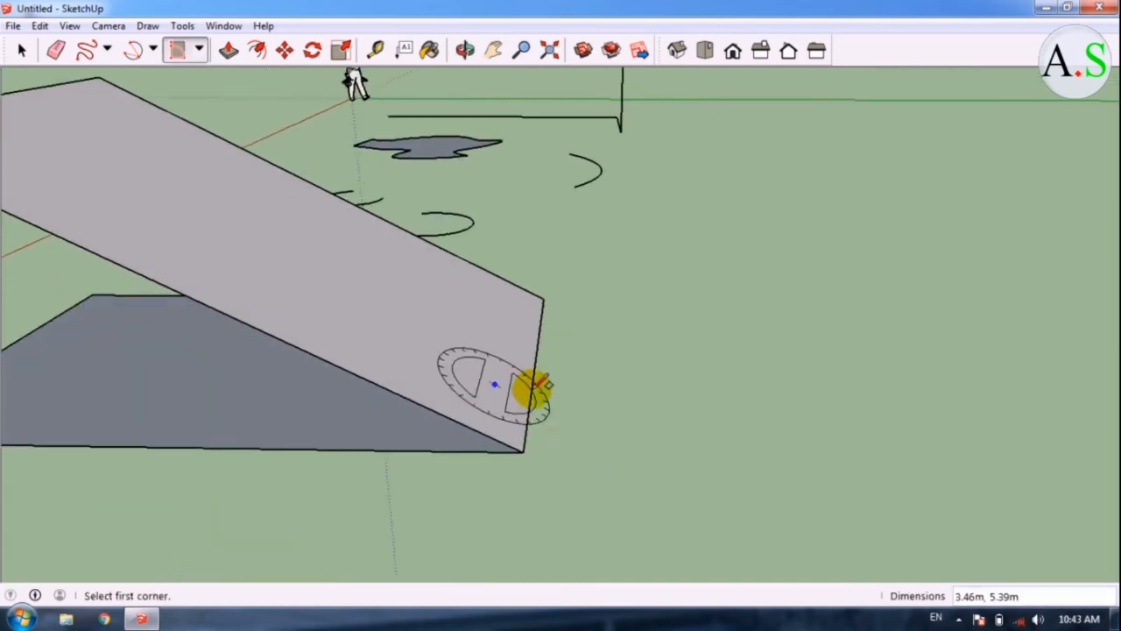
scroll(718, 376, "down", 3)
scroll(473, 298, "up", 2)
scroll(473, 296, "up", 2)
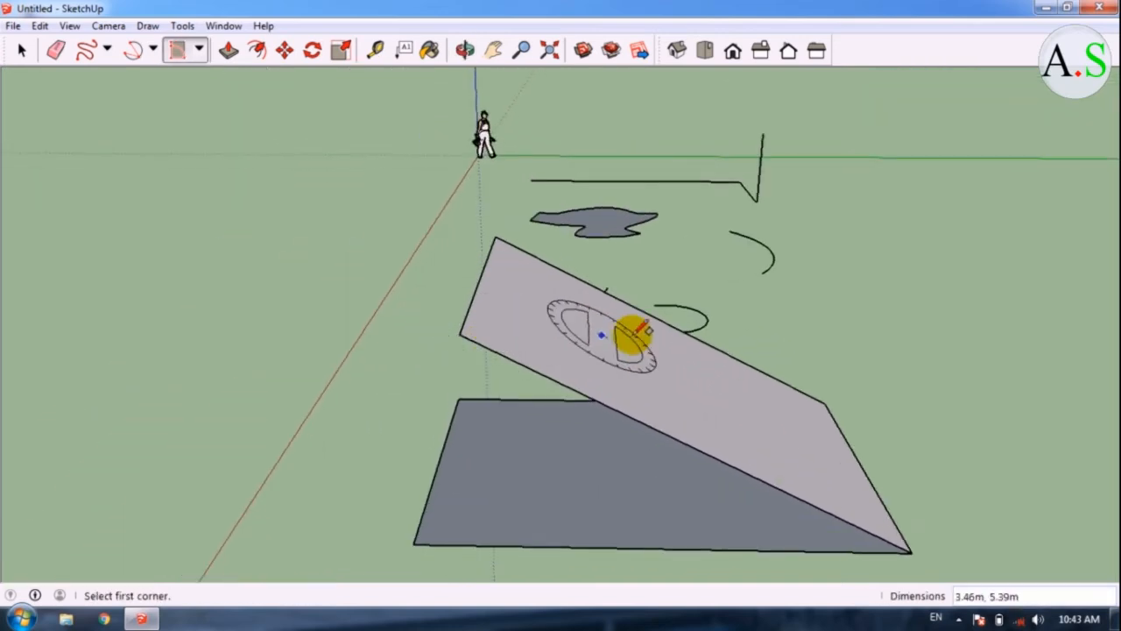
scroll(471, 276, "up", 1)
scroll(469, 292, "down", 3)
scroll(473, 302, "up", 3)
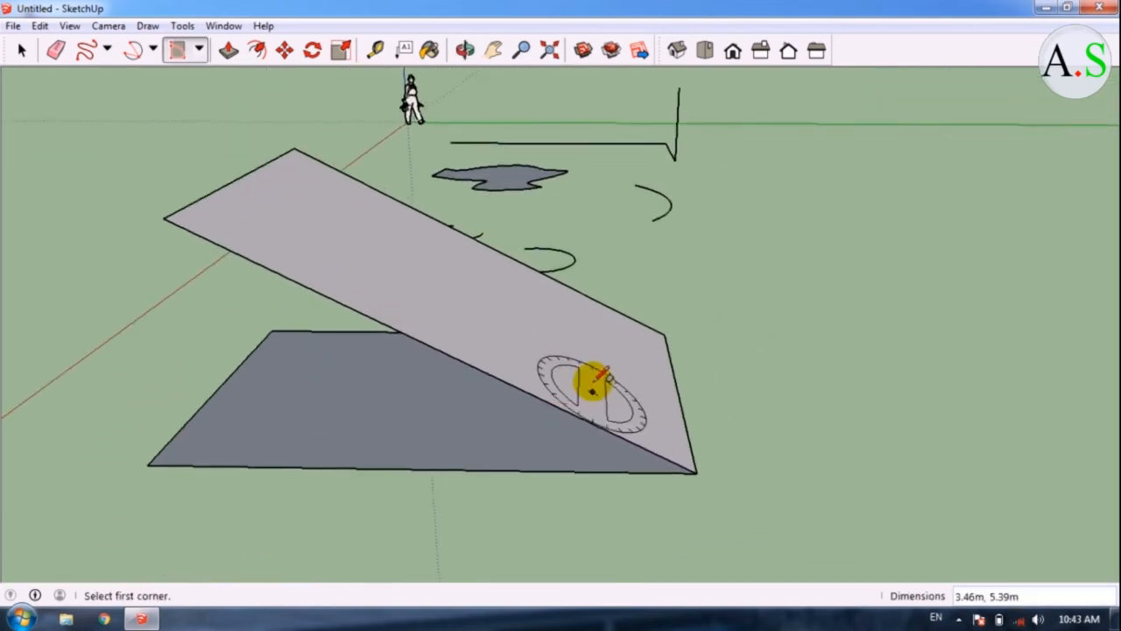
scroll(517, 228, "down", 5)
scroll(687, 280, "up", 1)
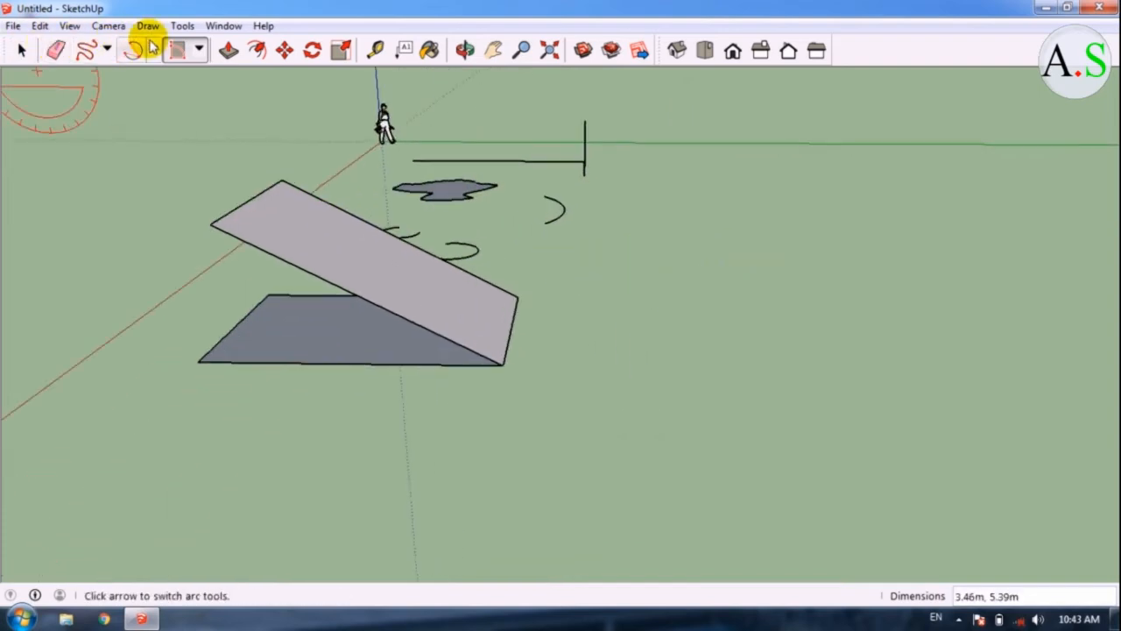
Draw a circle with a radius of 2 m on the ground beside the two rectangles
left_click(202, 50)
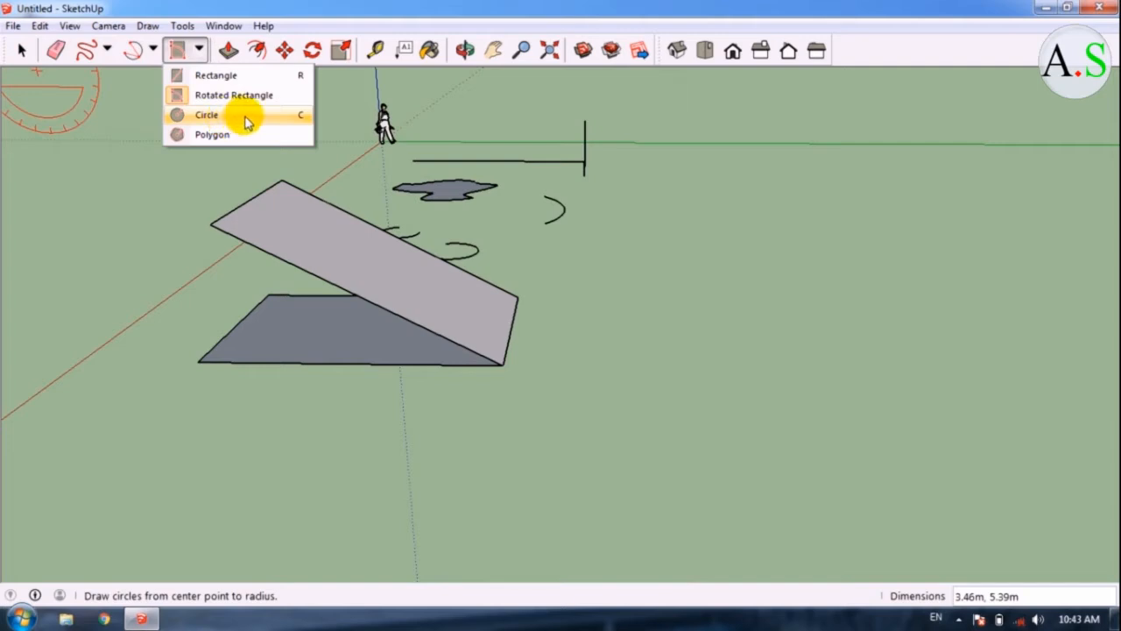
left_click(246, 122)
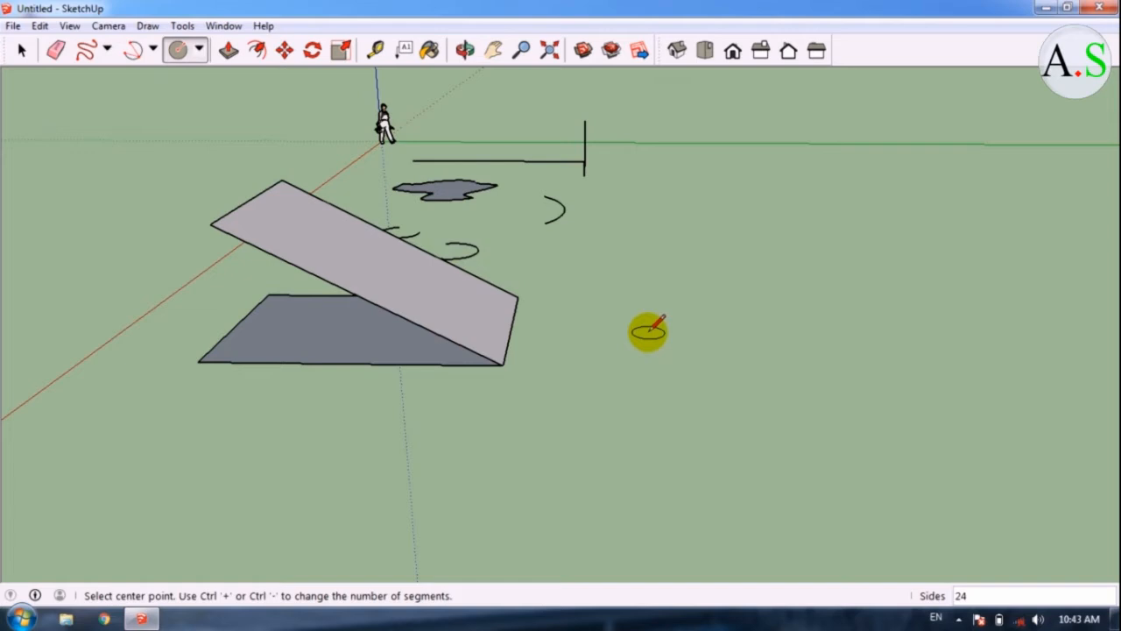
left_click(648, 335)
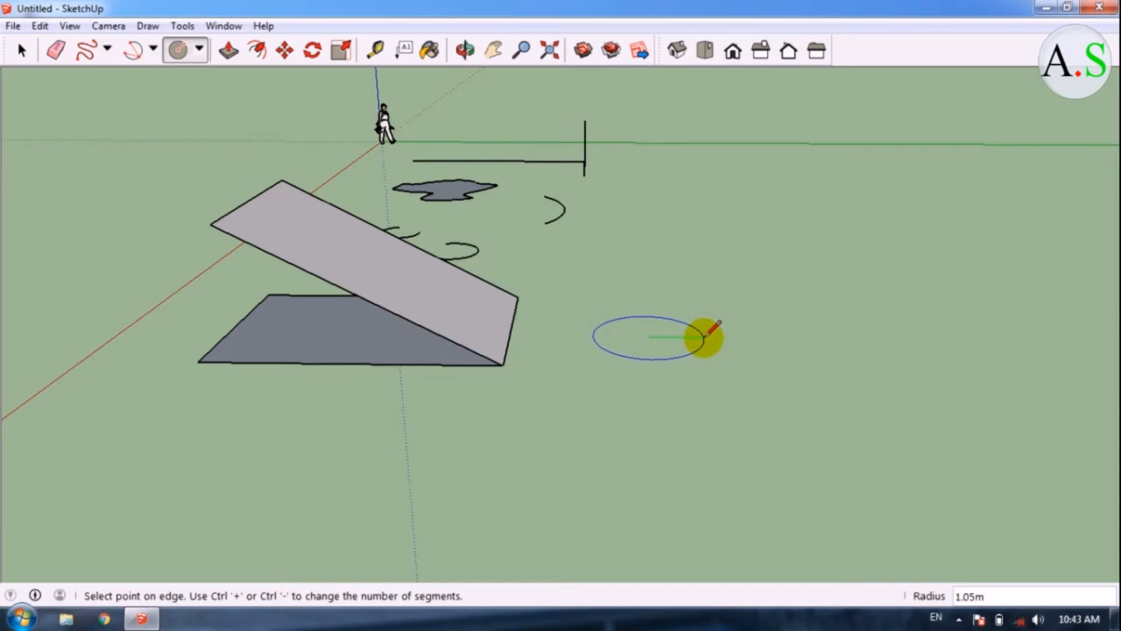
key("Return")
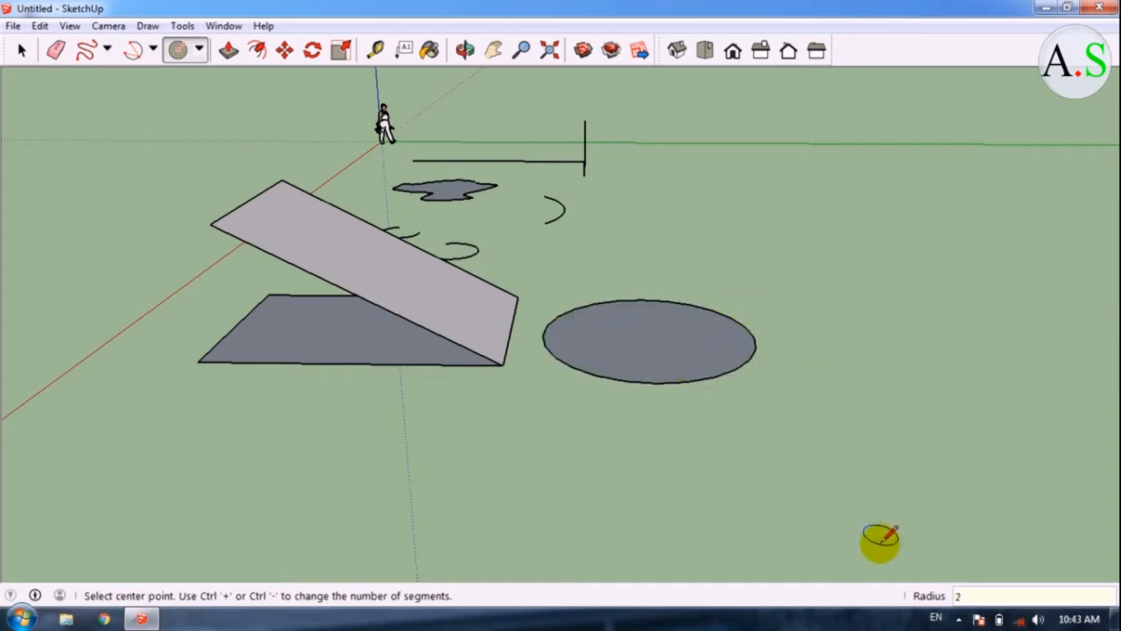
scroll(587, 308, "down", 3)
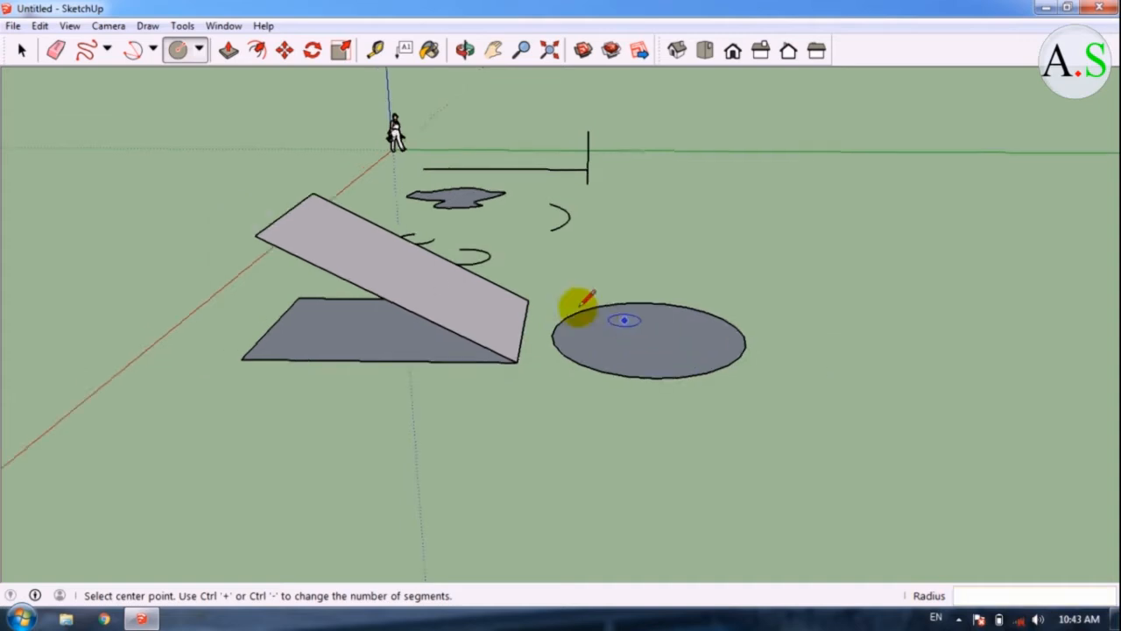
scroll(613, 322, "up", 2)
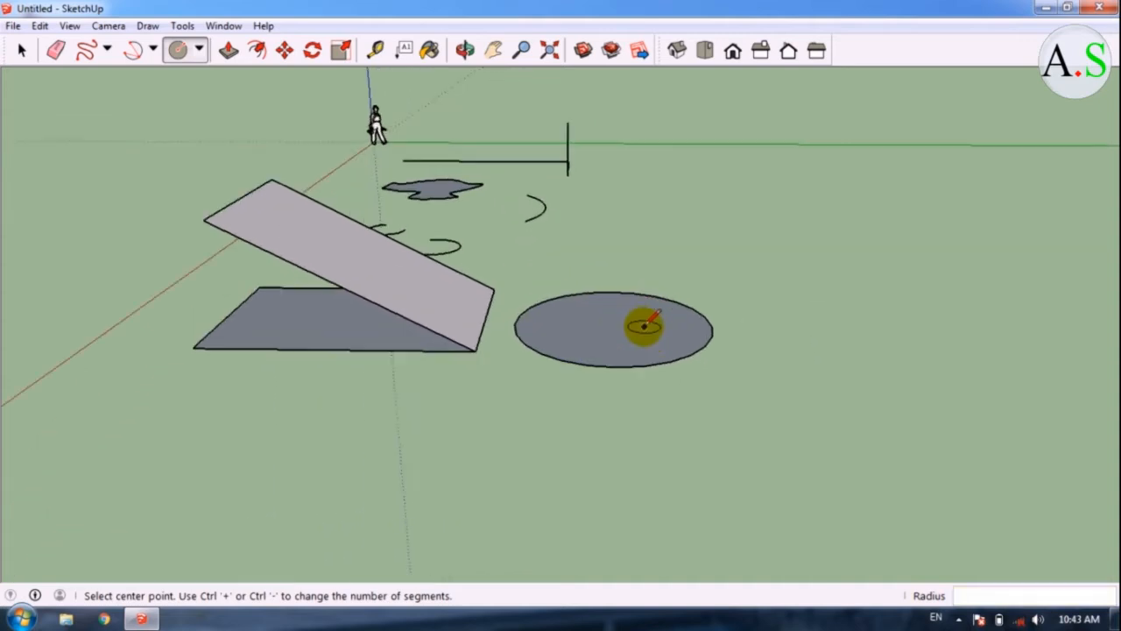
left_click(200, 49)
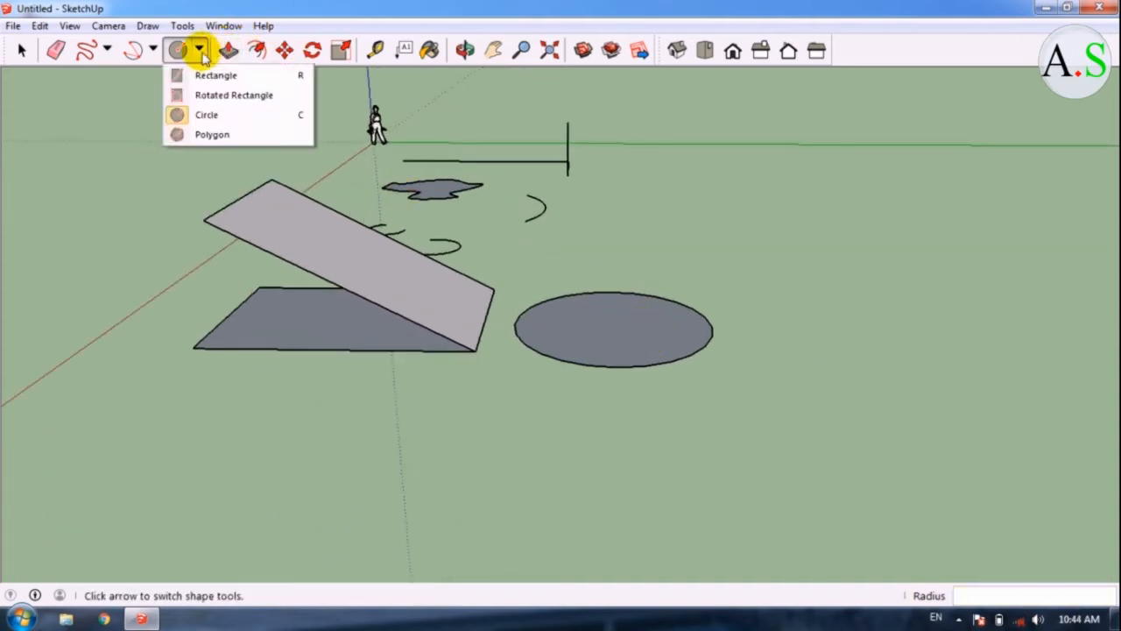
left_click(216, 138)
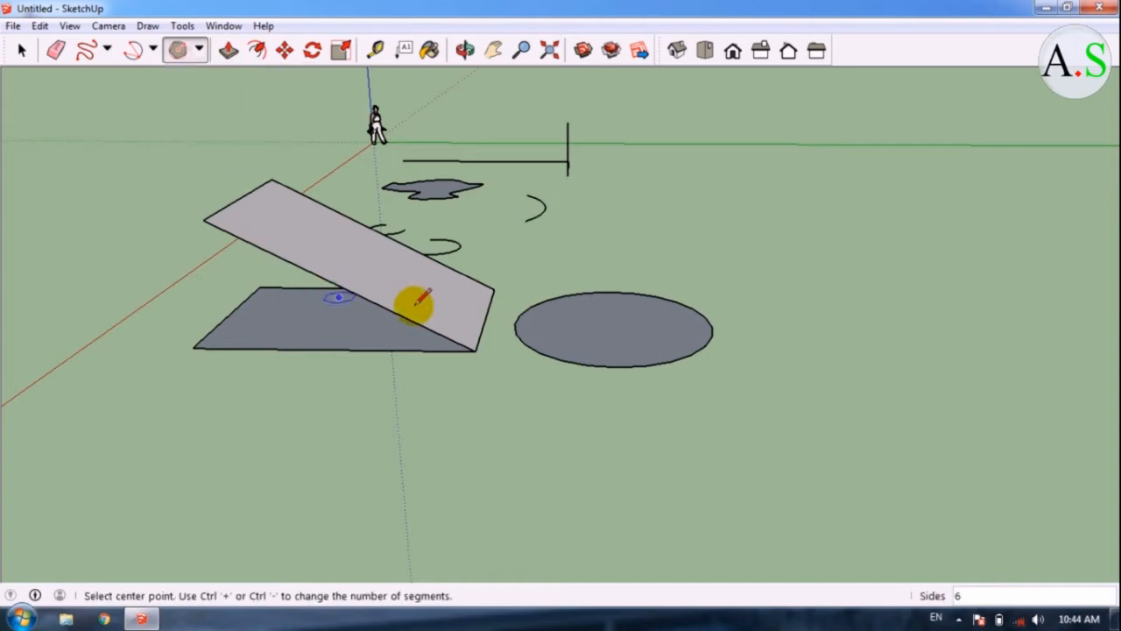
scroll(417, 271, "down", 4)
scroll(536, 319, "up", 2)
scroll(538, 324, "down", 1)
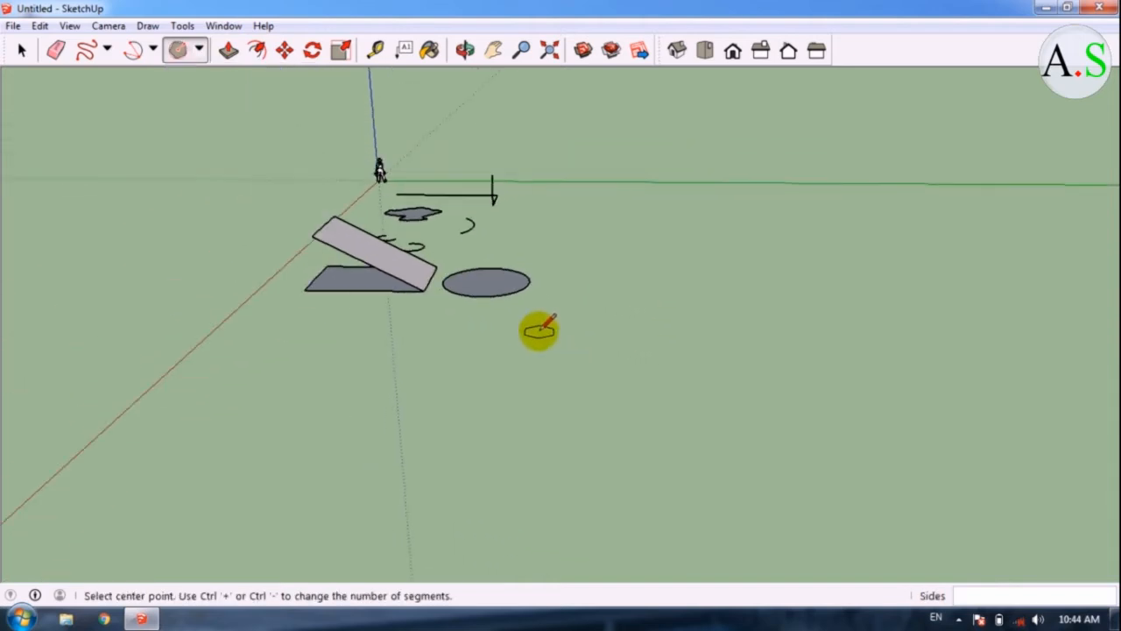
scroll(535, 321, "up", 2)
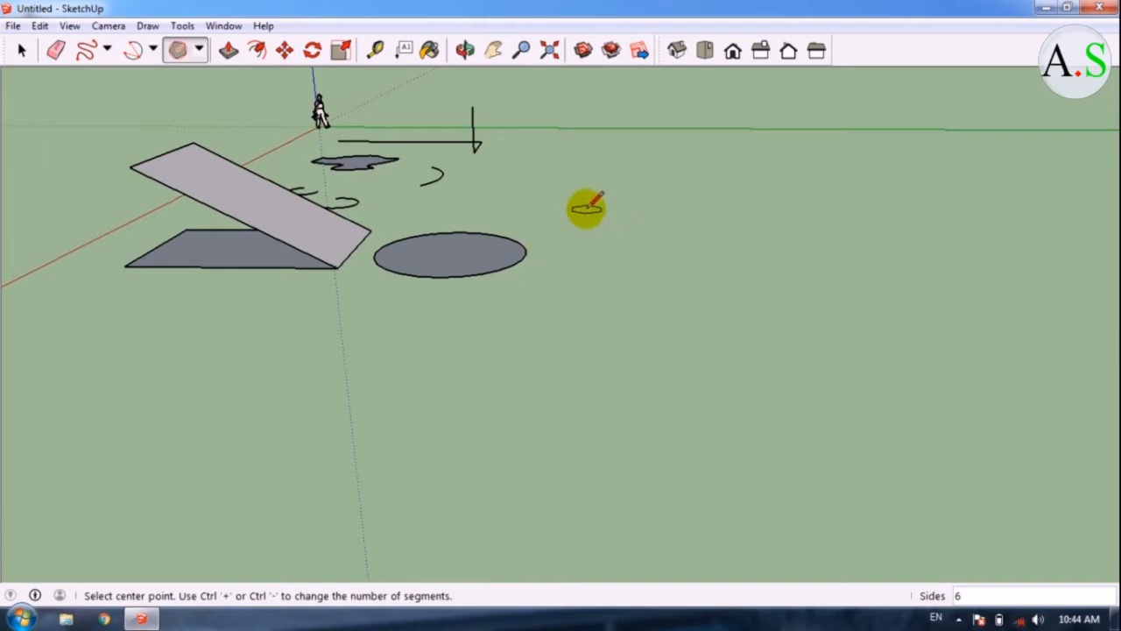
Select all the drawn lines, arcs and faces together and delete them, keeping the scale figure
key("space")
scroll(438, 231, "down", 3)
scroll(473, 246, "up", 1)
middle_click_drag(489, 254, 640, 275)
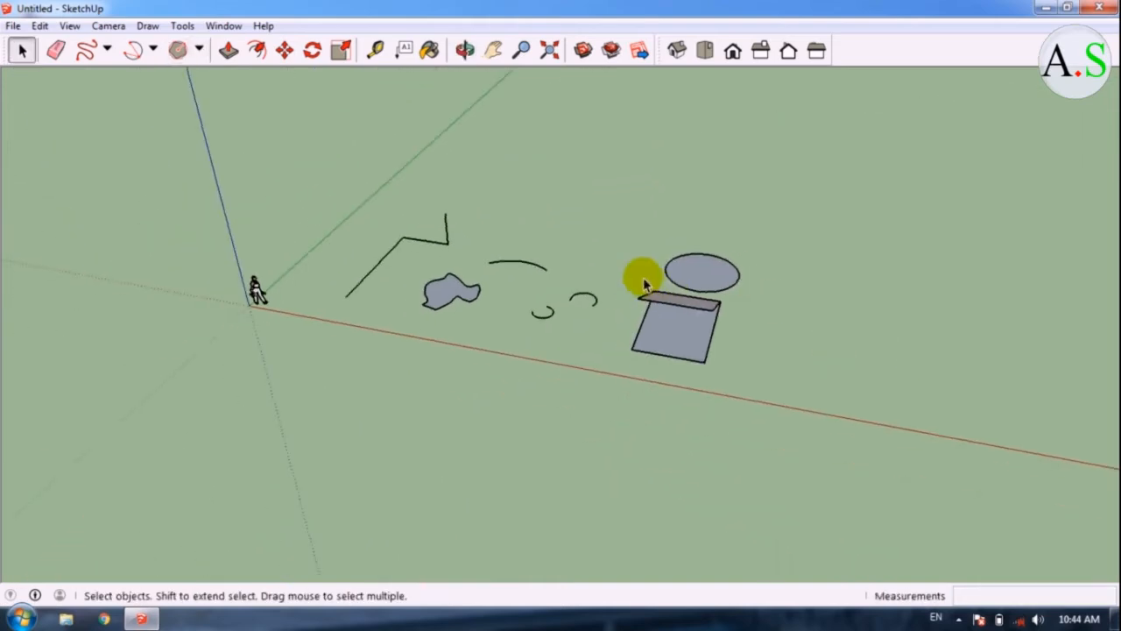
mouse_move(944, 173)
left_mouse_down()
mouse_move(238, 409)
mouse_move(314, 415)
left_mouse_up()
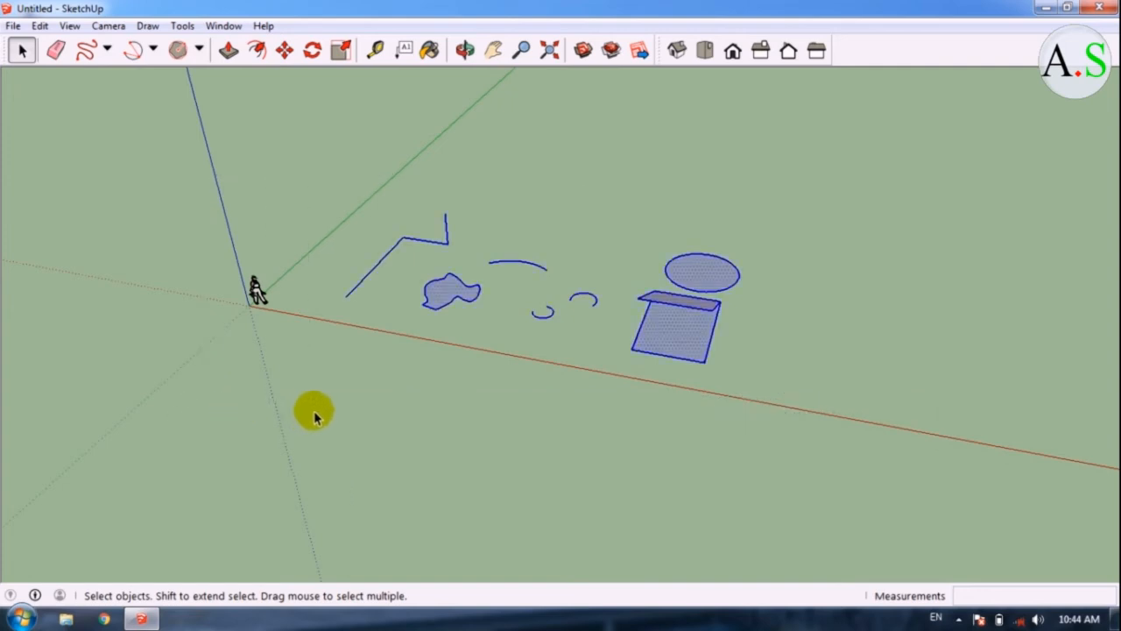
key("Delete")
Draw a six-sided polygon with an inscribed radius of 3 m on the ground between the red and green axes
scroll(441, 192, "up", 3)
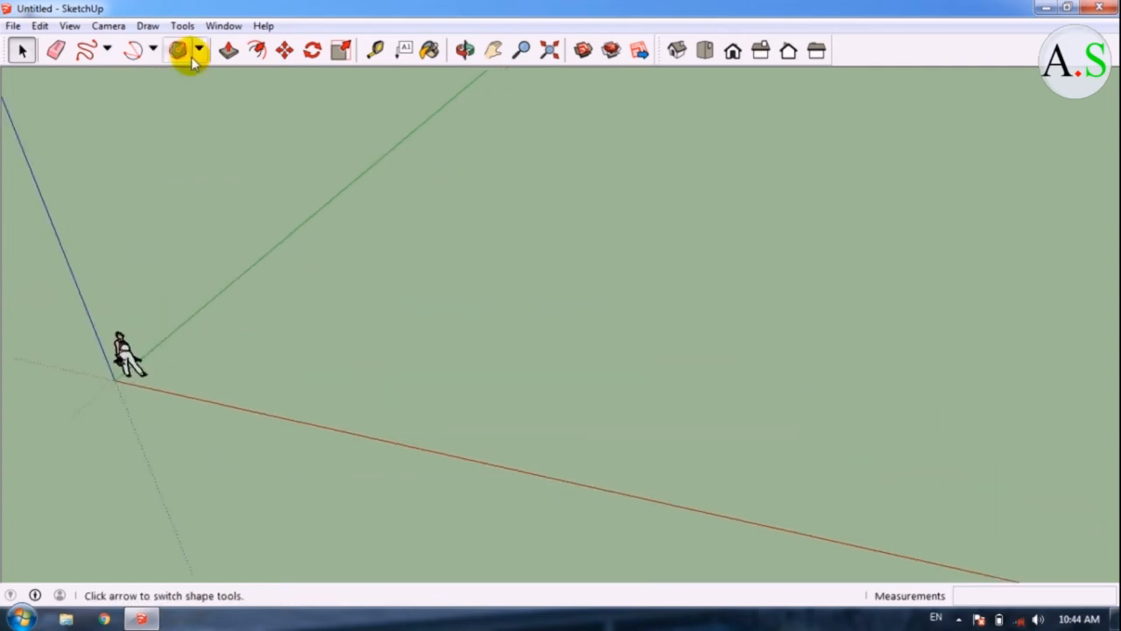
left_click(201, 53)
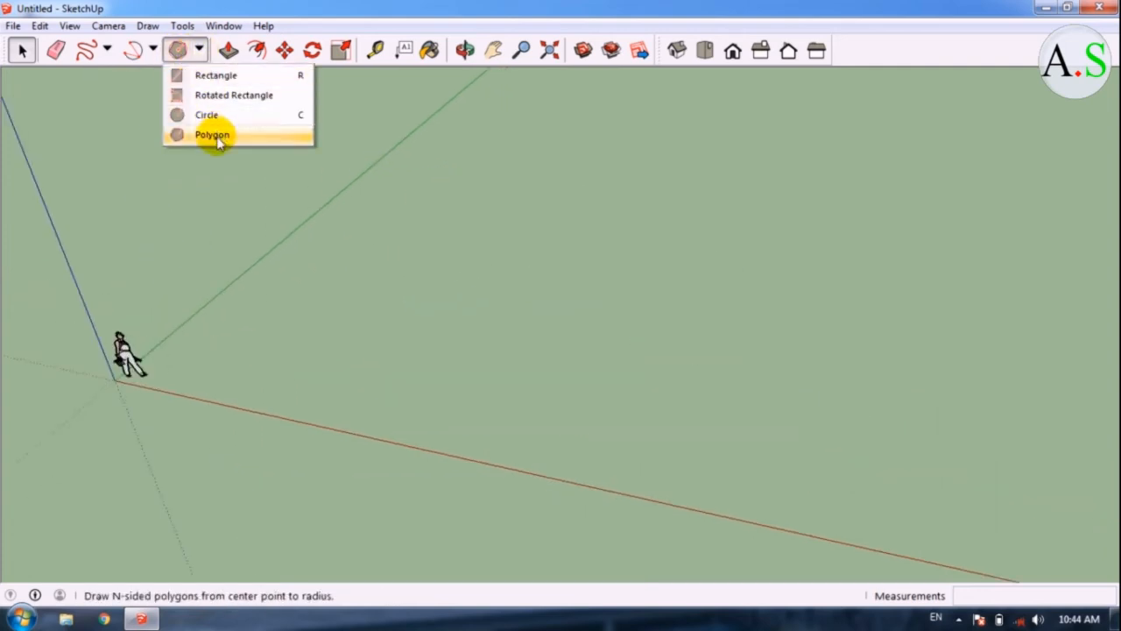
left_click(213, 136)
scroll(419, 283, "up", 1)
scroll(425, 307, "up", 3)
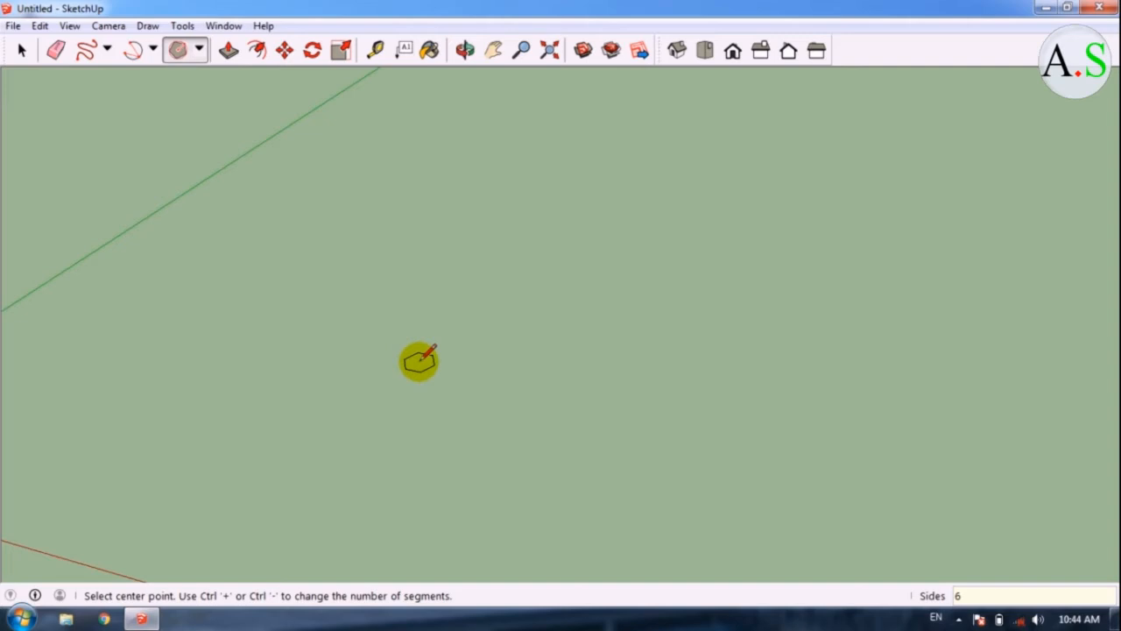
left_click(379, 342)
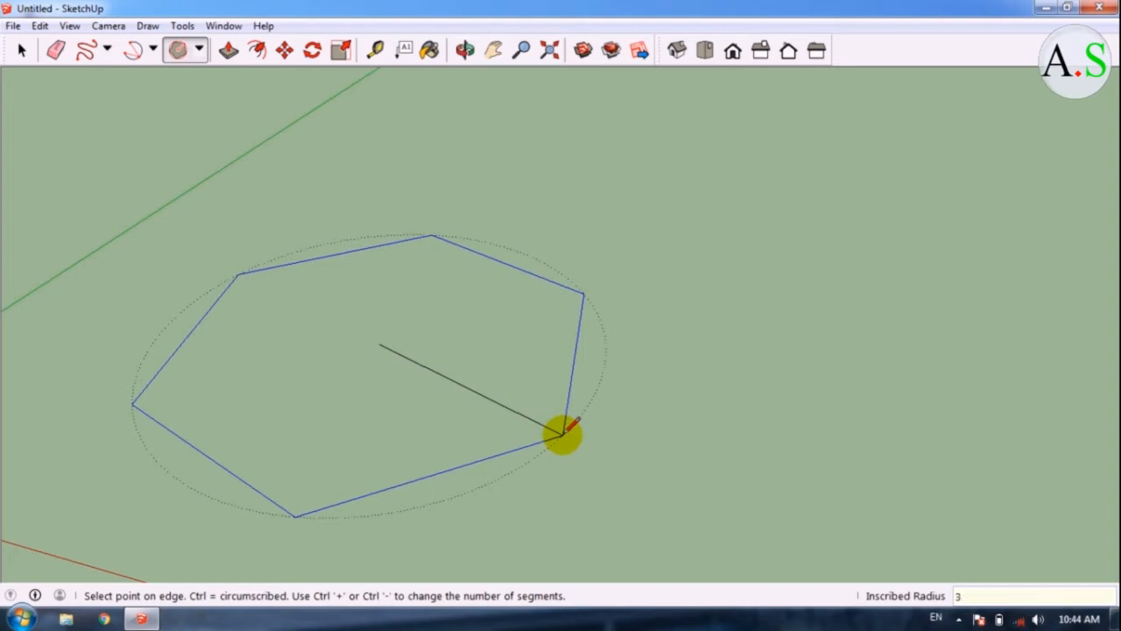
type("3")
key("Return")
scroll(362, 149, "down", 2)
scroll(368, 325, "up", 3)
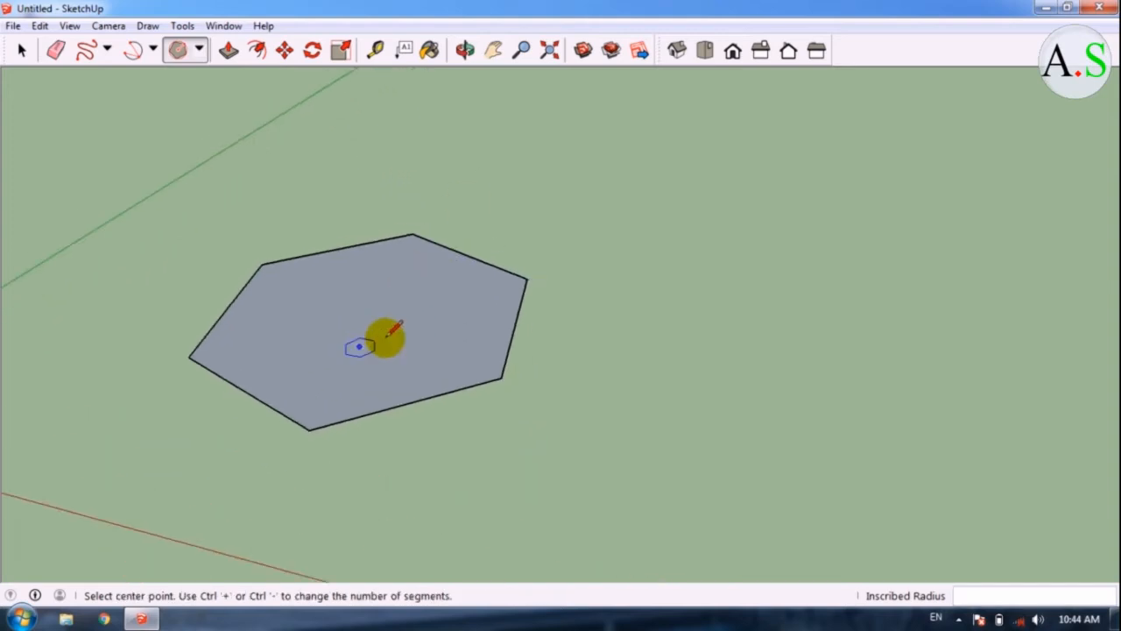
scroll(362, 301, "up", 1)
scroll(412, 336, "down", 1)
scroll(299, 317, "up", 2)
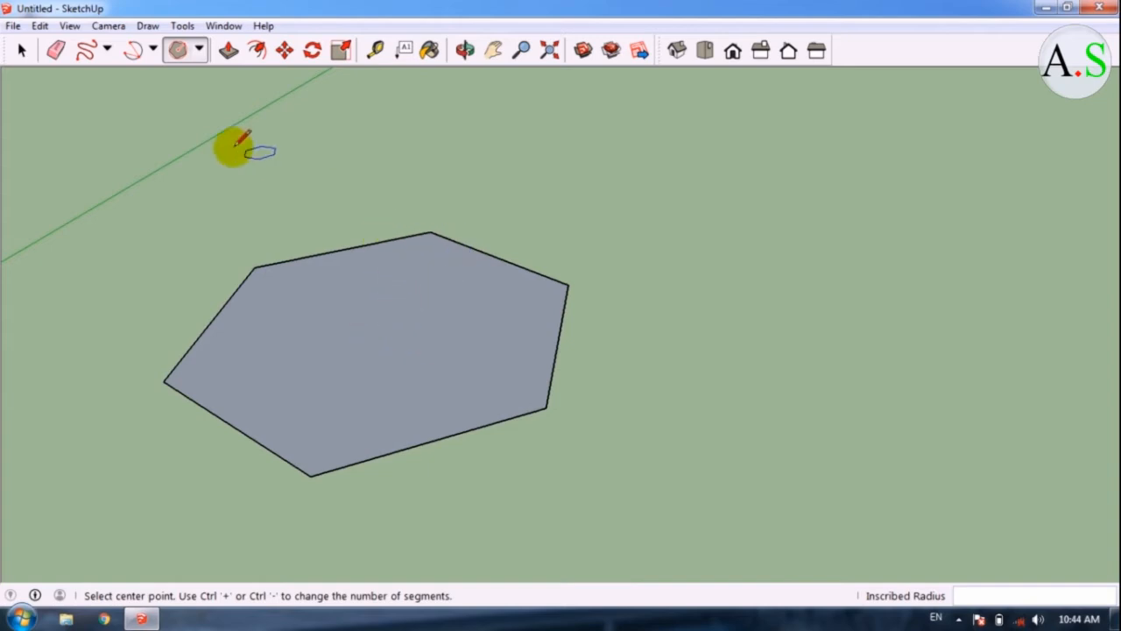
scroll(554, 377, "down", 2)
scroll(711, 363, "down", 1)
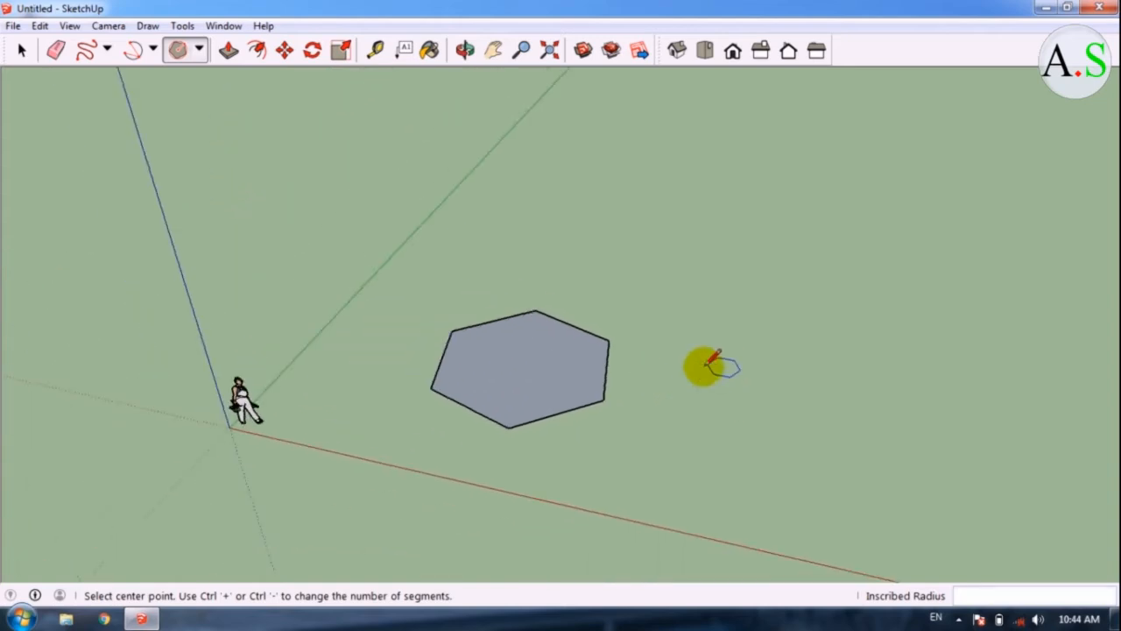
scroll(668, 368, "up", 2)
scroll(501, 413, "up", 1)
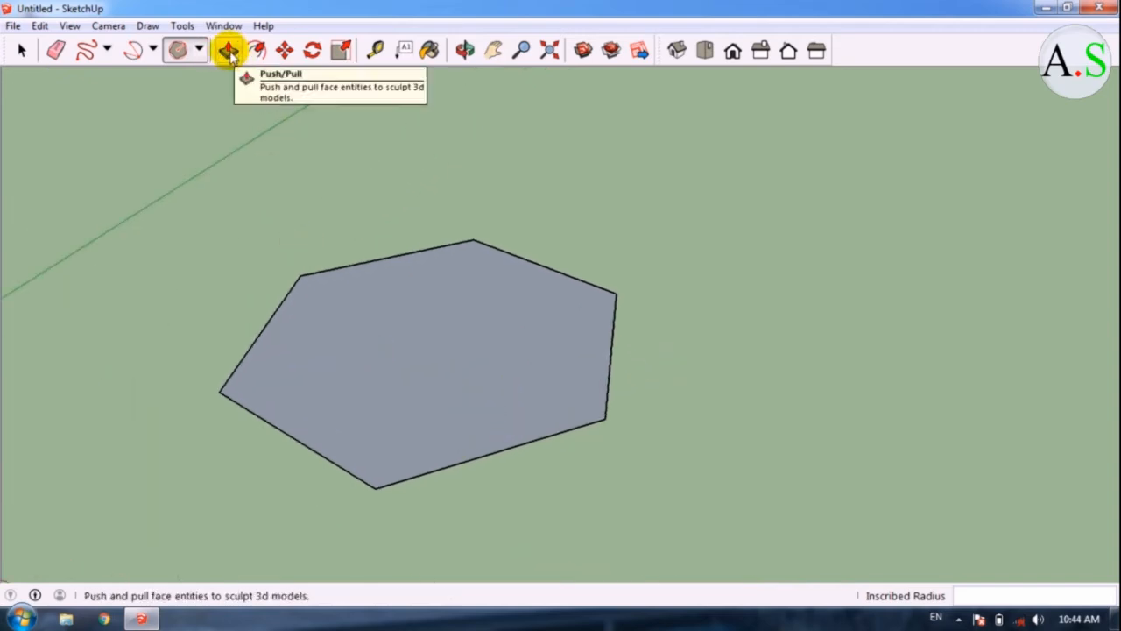
Push/Pull the hexagonal face upward by about 2.22 m to form a solid prism
left_click(227, 54)
scroll(388, 376, "down", 2)
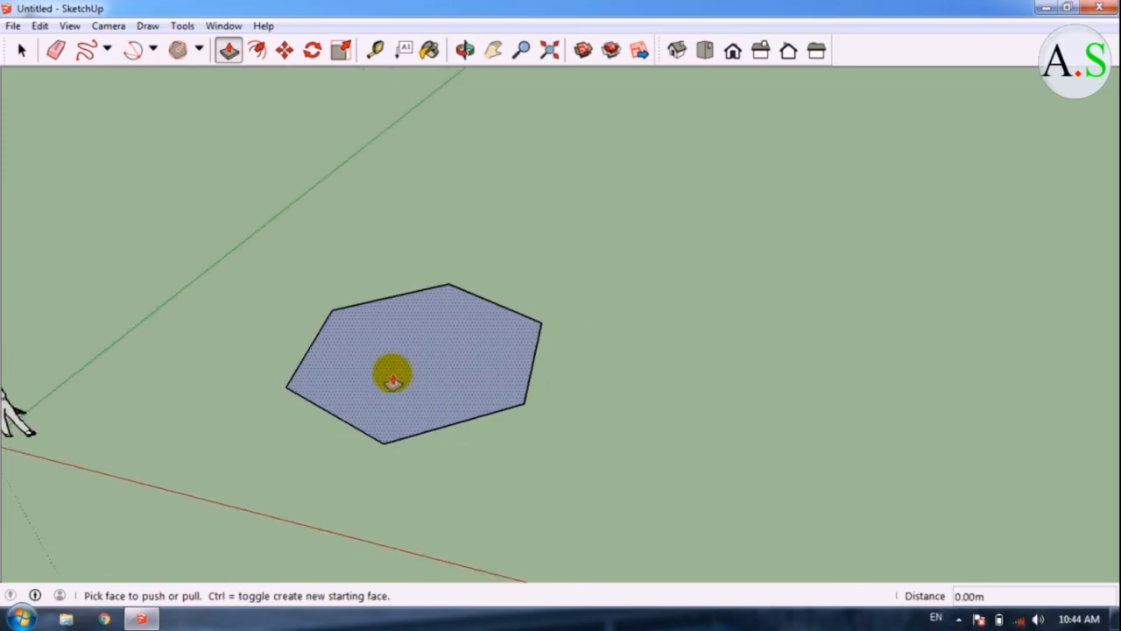
scroll(399, 381, "up", 2)
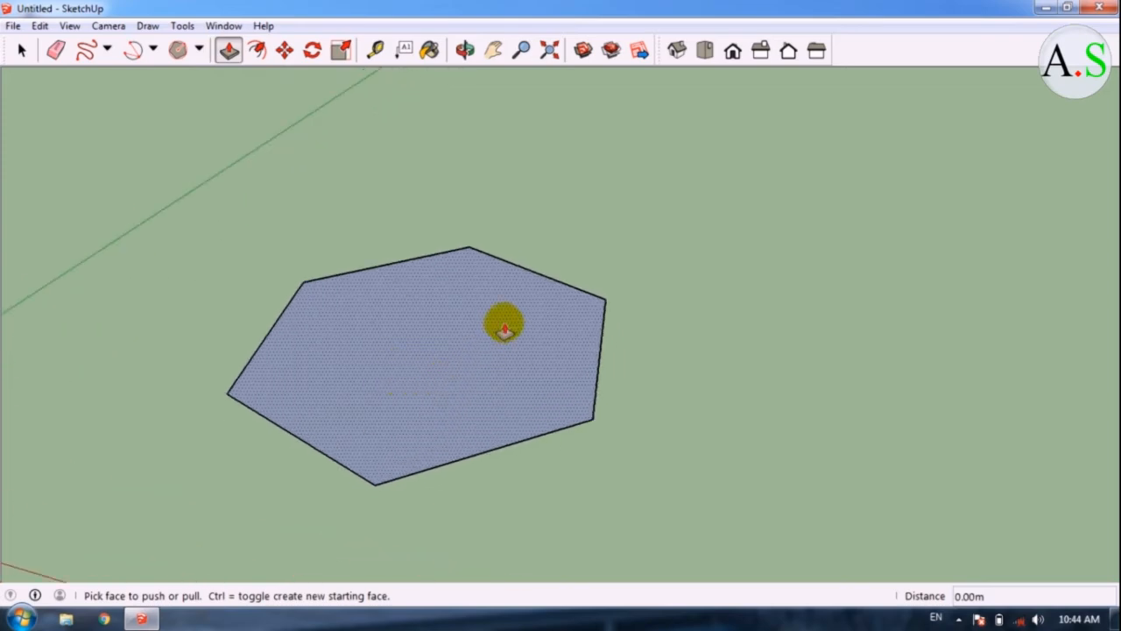
scroll(695, 391, "down", 2)
scroll(420, 358, "up", 2)
scroll(368, 258, "down", 1)
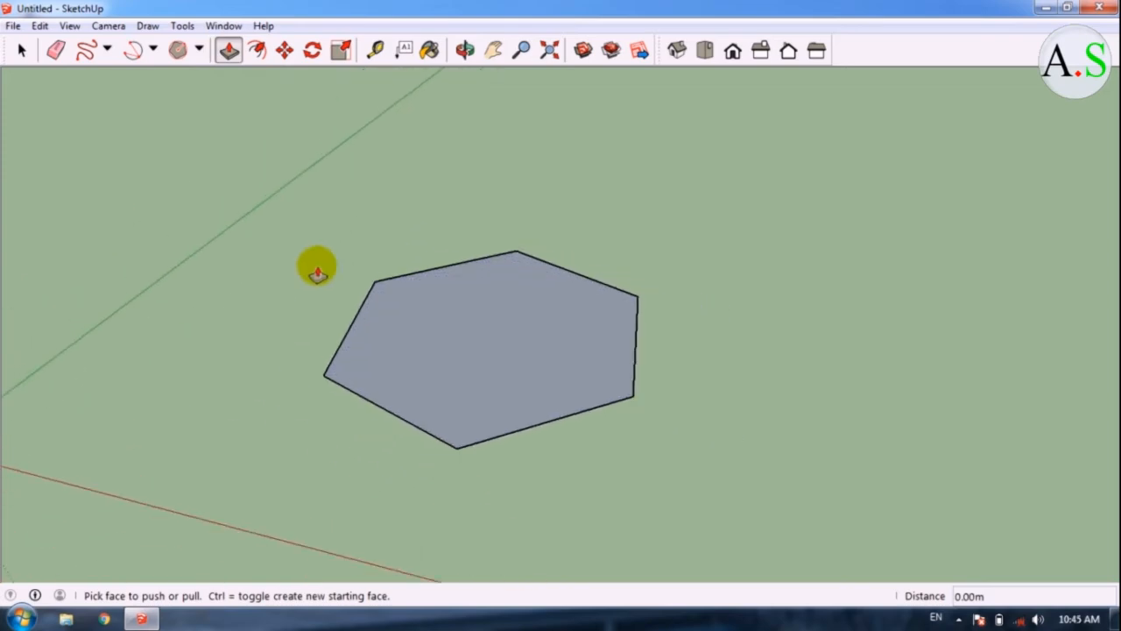
scroll(571, 338, "up", 2)
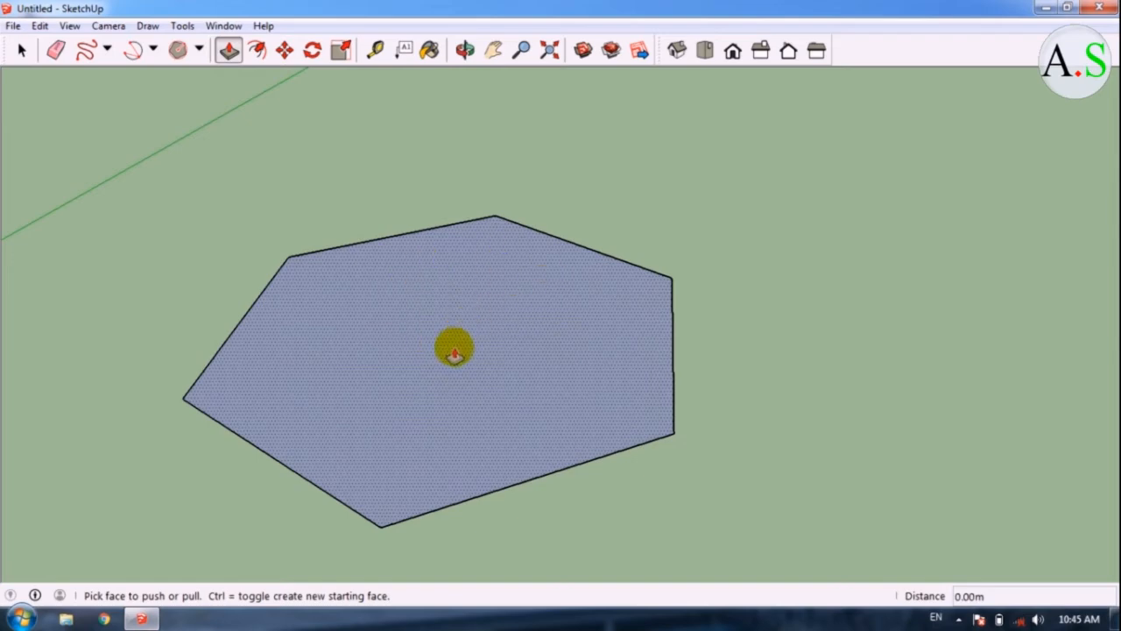
scroll(454, 353, "down", 2)
scroll(465, 395, "up", 2)
scroll(442, 391, "down", 1)
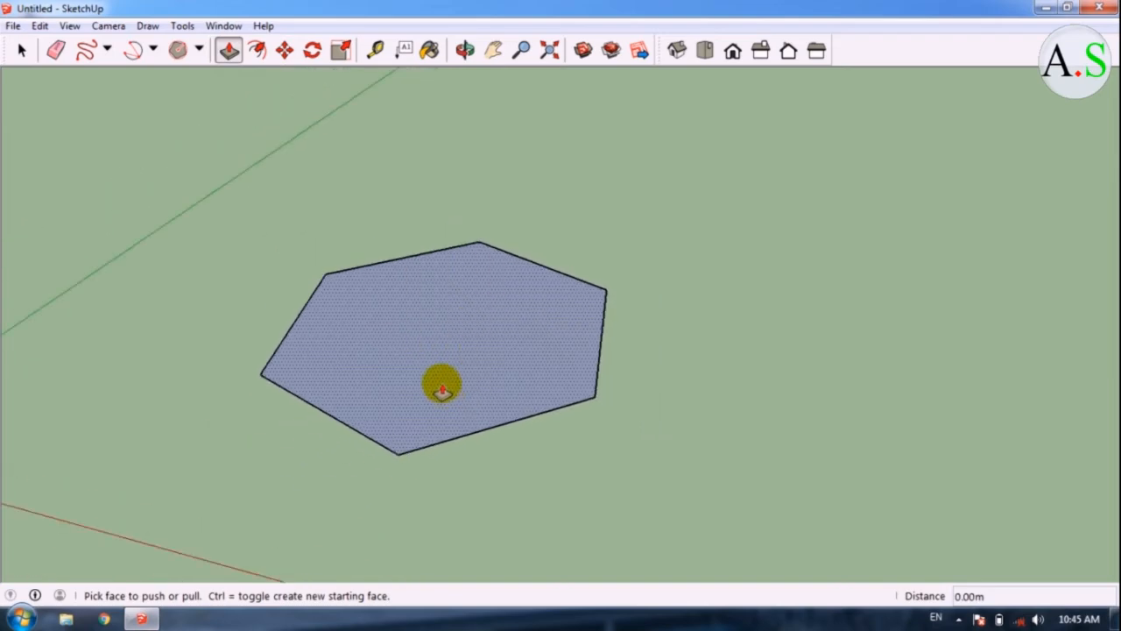
left_click(442, 391)
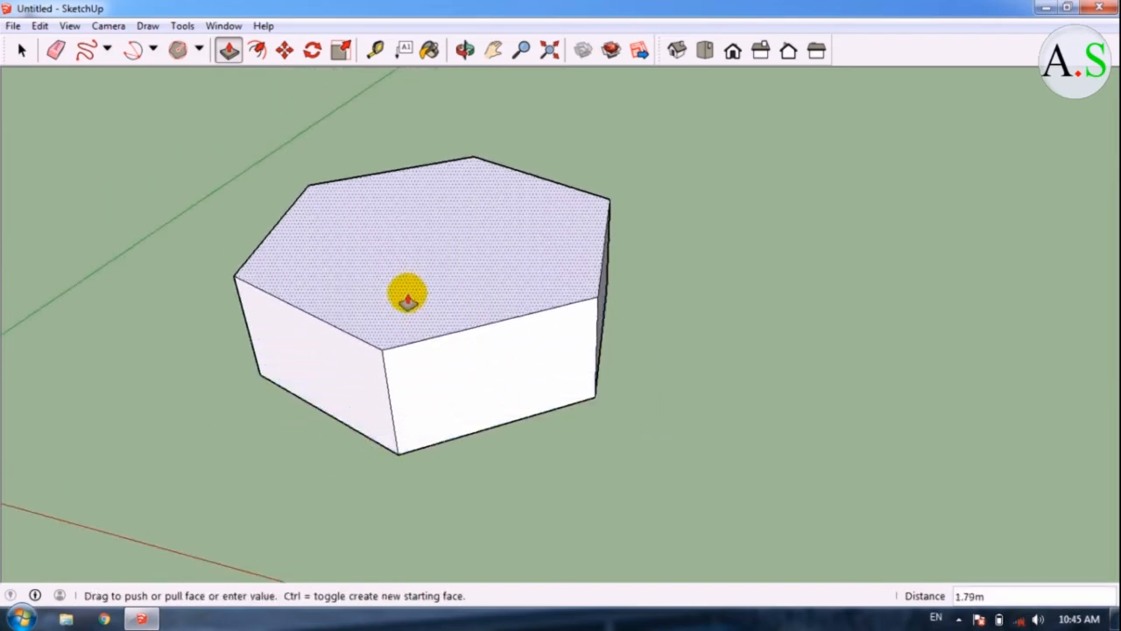
left_click(458, 263)
Push the prism's front side face inward by about 1.85 m
scroll(363, 195, "up", 2)
scroll(376, 219, "down", 2)
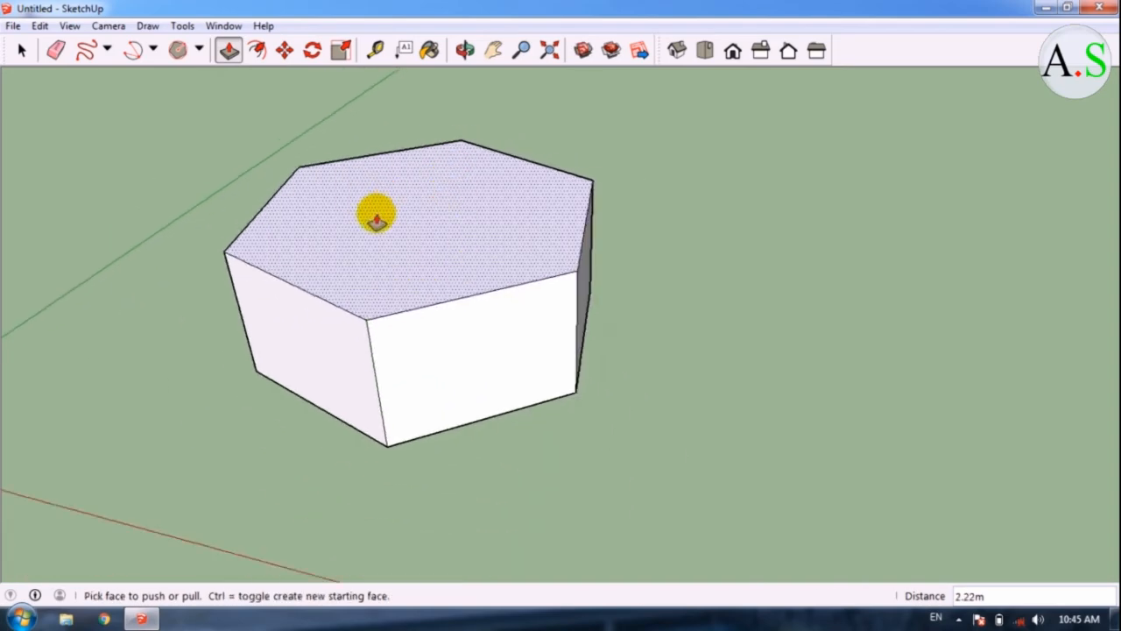
scroll(377, 218, "up", 2)
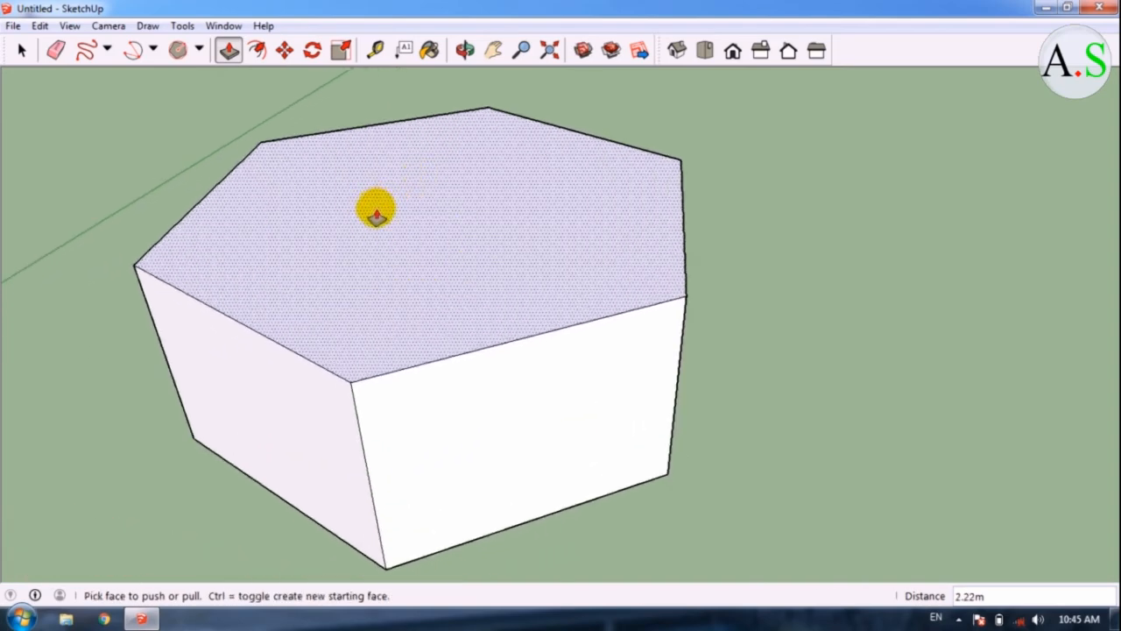
scroll(558, 155, "down", 3)
scroll(618, 250, "up", 3)
scroll(651, 321, "down", 3)
scroll(648, 377, "up", 1)
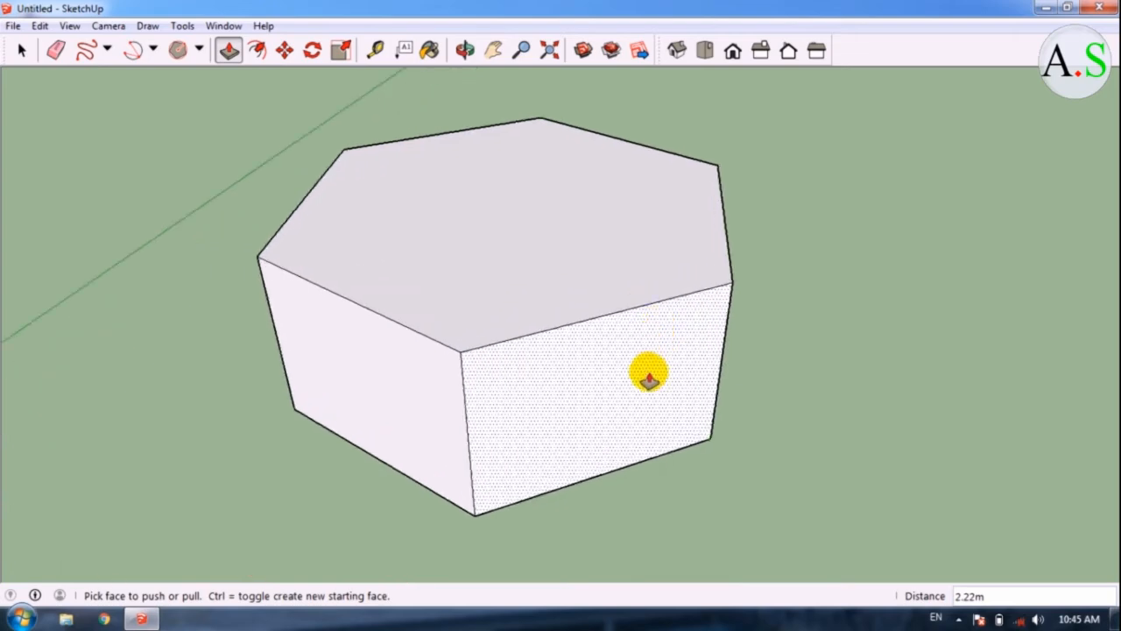
left_click(649, 376)
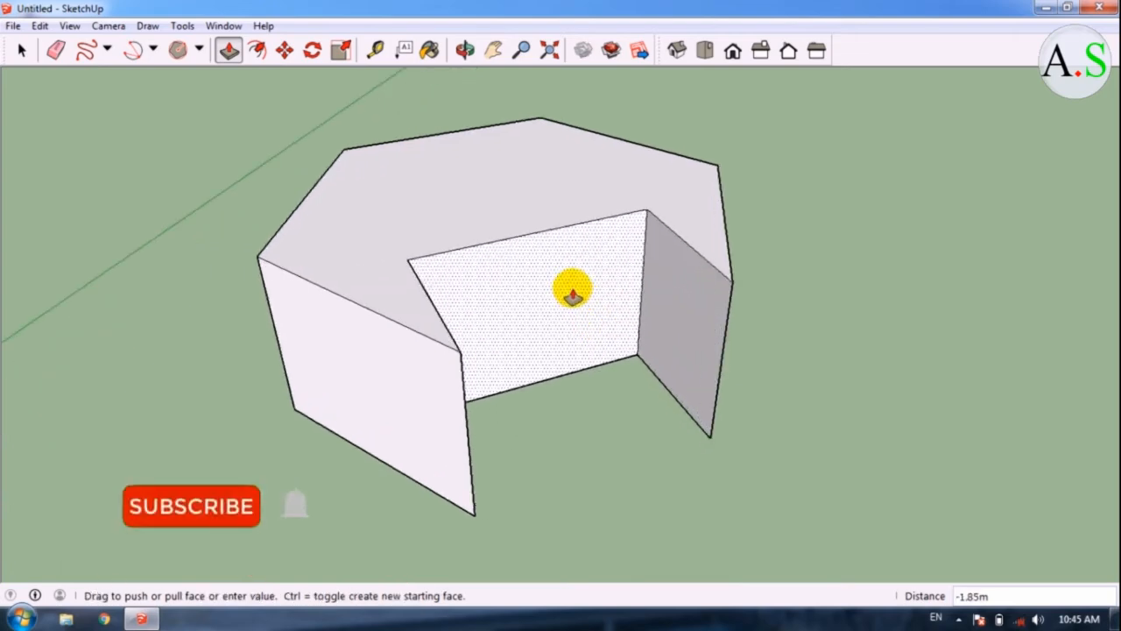
left_click(572, 291)
Push a second side face of the prism inward by about 1.31 m, leaving one full side between the recesses
scroll(460, 275, "up", 3)
middle_click_drag(463, 277, 771, 298)
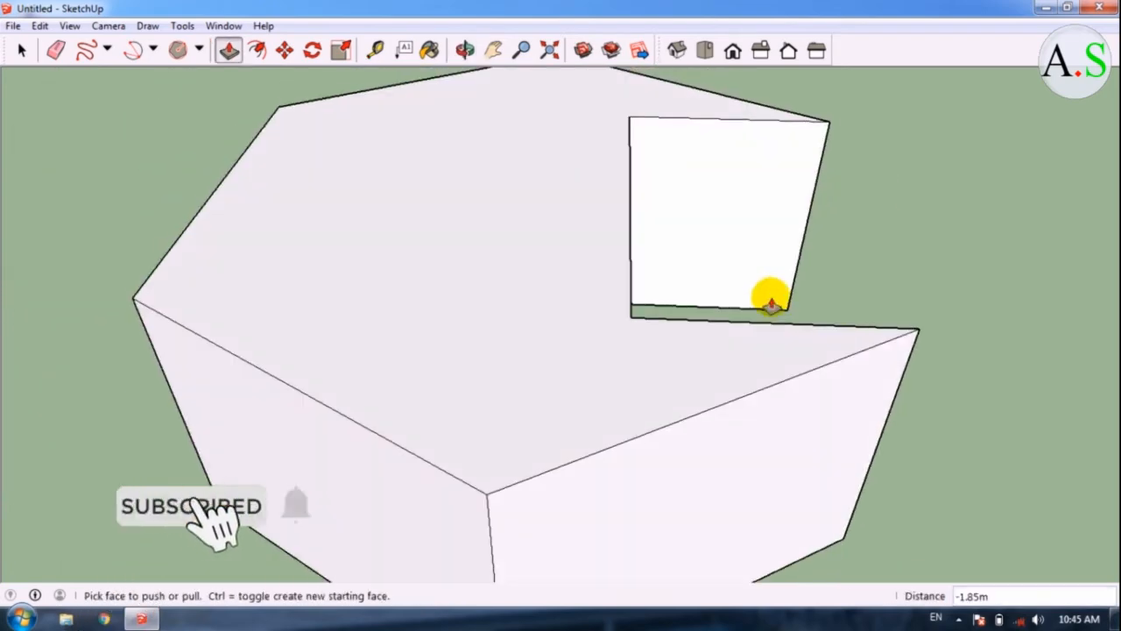
scroll(631, 325, "down", 3)
scroll(591, 363, "up", 2)
left_click(582, 362)
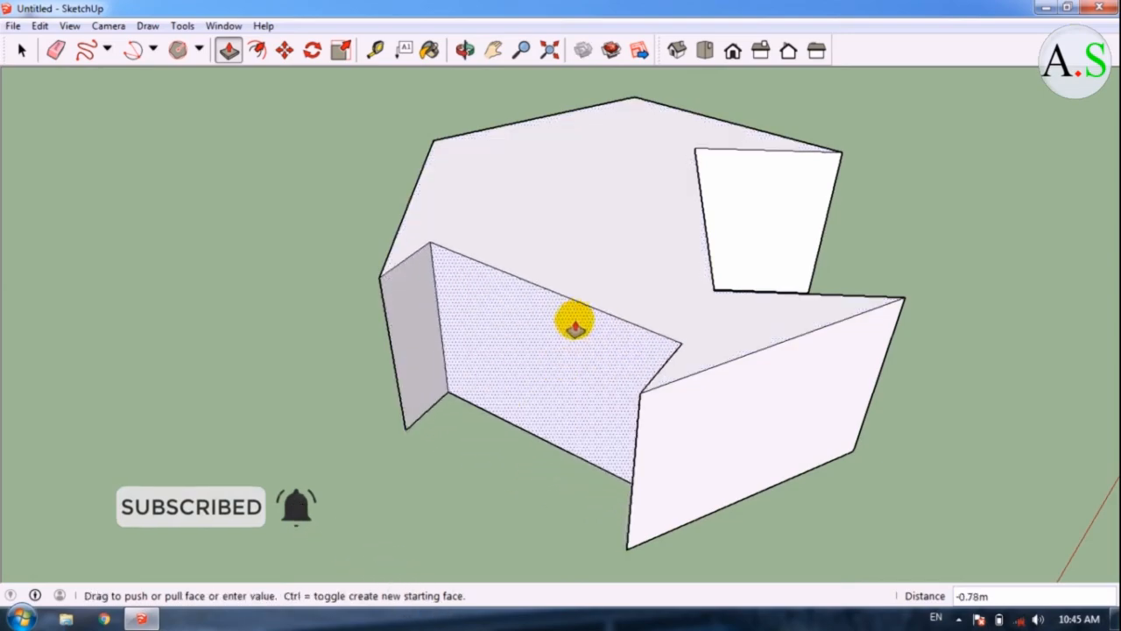
left_click(593, 289)
Push a third side face on the far side of the prism inward by about 1.30 m
scroll(785, 242, "up", 2)
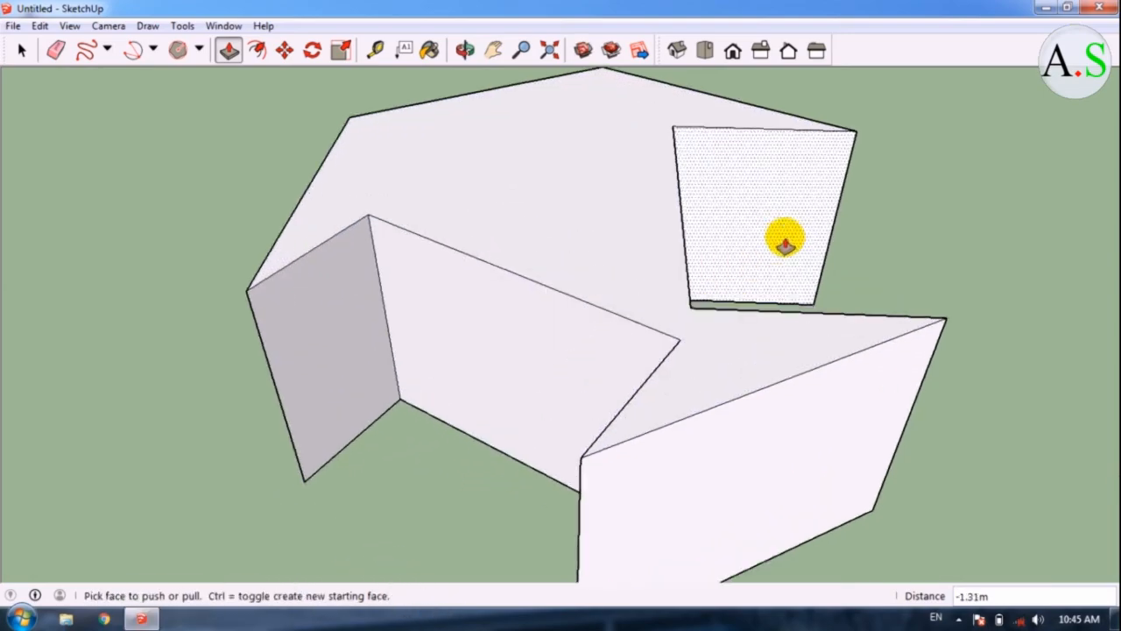
scroll(455, 268, "down", 4)
scroll(455, 223, "up", 3)
middle_click_drag(456, 222, 896, 268)
scroll(517, 251, "down", 3)
scroll(508, 268, "up", 3)
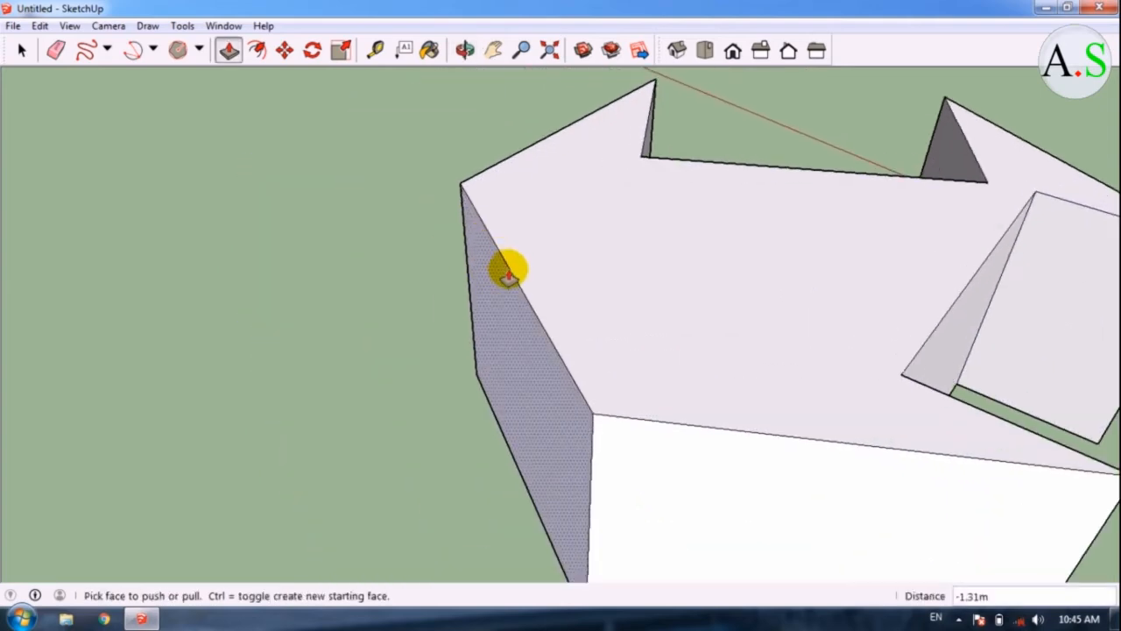
left_click(501, 324)
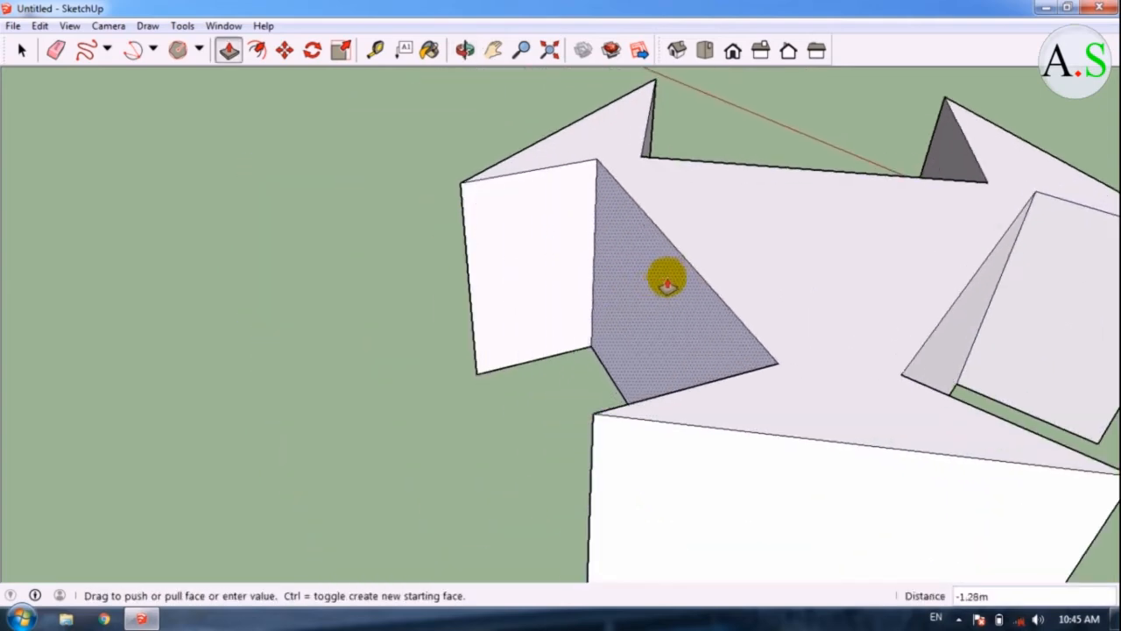
left_click(596, 280)
Examine the sculpted hexagonal solid and its three recesses from several distances
scroll(584, 245, "down", 4)
scroll(532, 254, "up", 2)
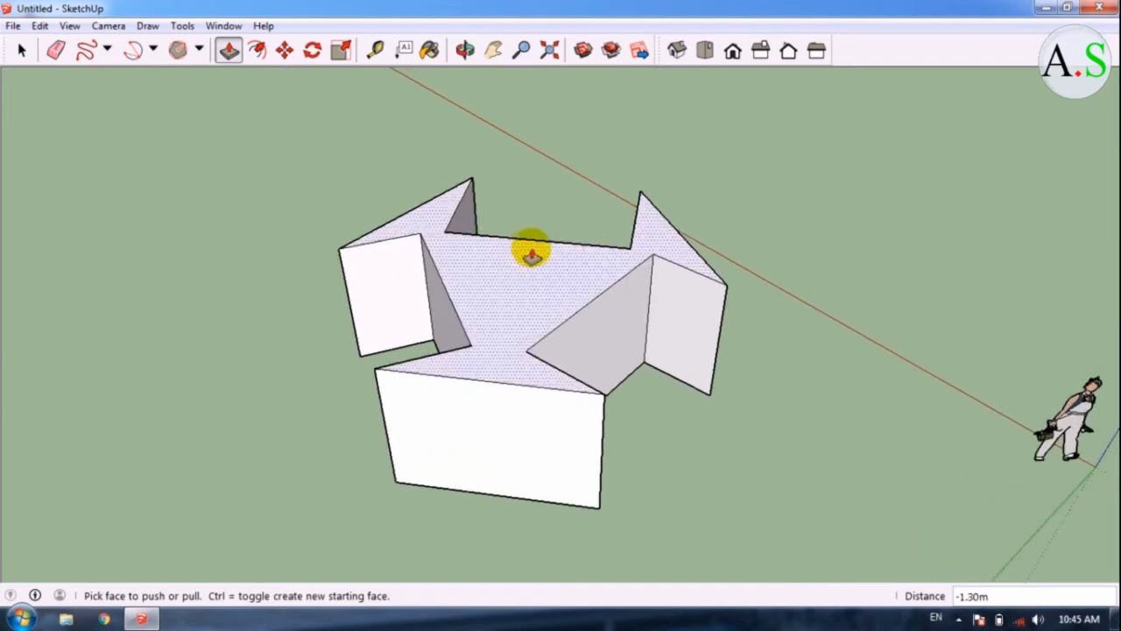
scroll(526, 258, "up", 4)
scroll(450, 266, "down", 5)
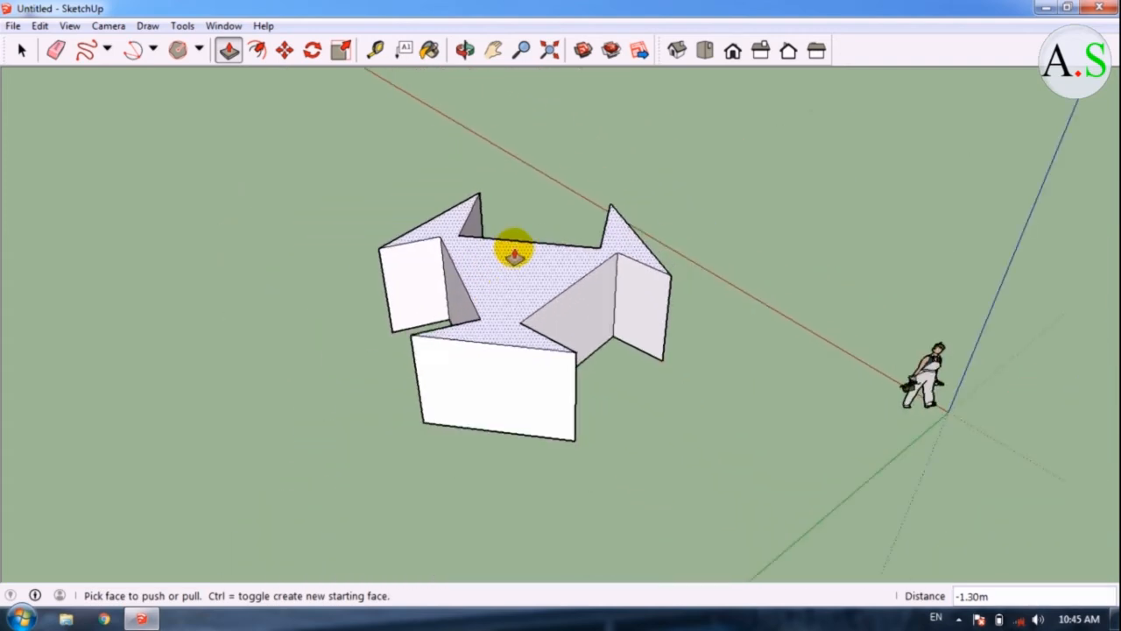
scroll(514, 253, "up", 3)
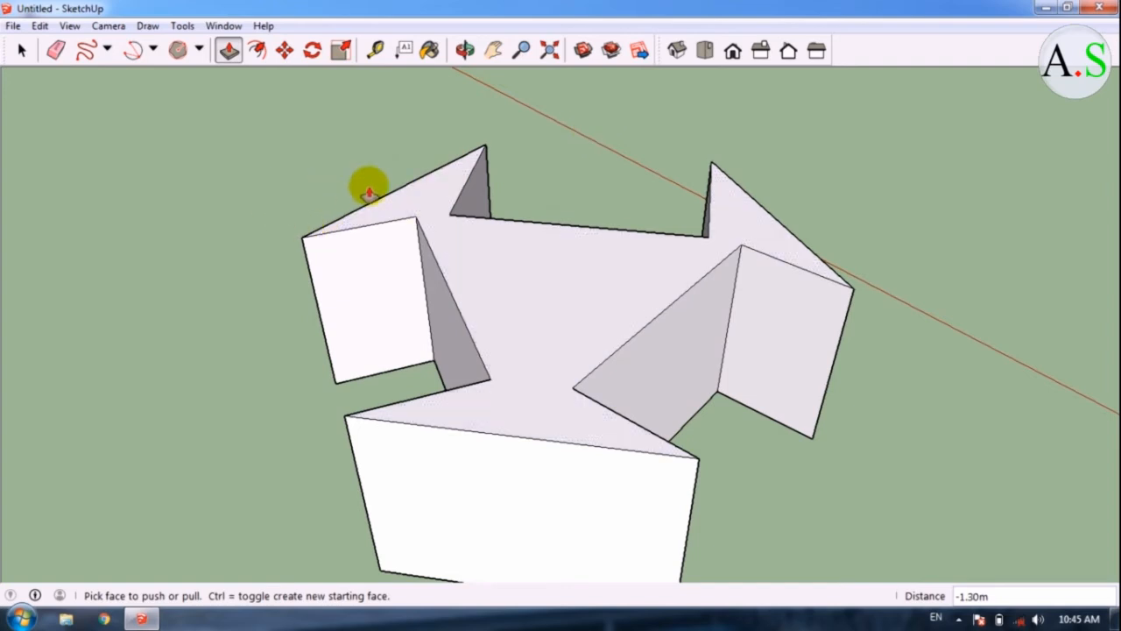
scroll(338, 273, "down", 3)
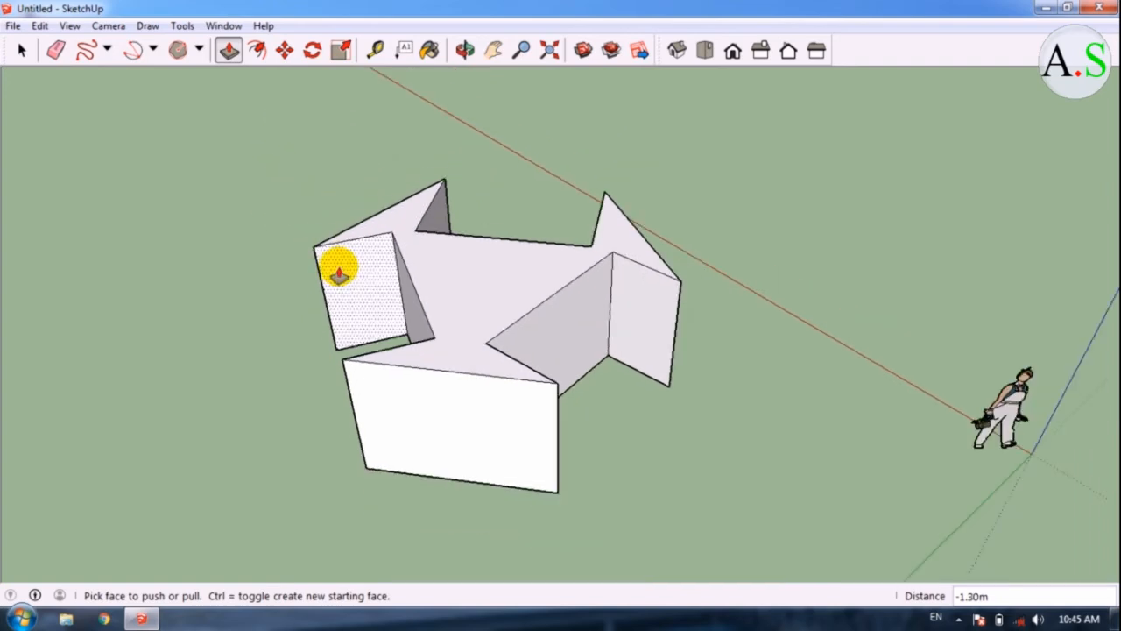
scroll(458, 200, "down", 3)
scroll(476, 220, "up", 5)
scroll(262, 204, "down", 2)
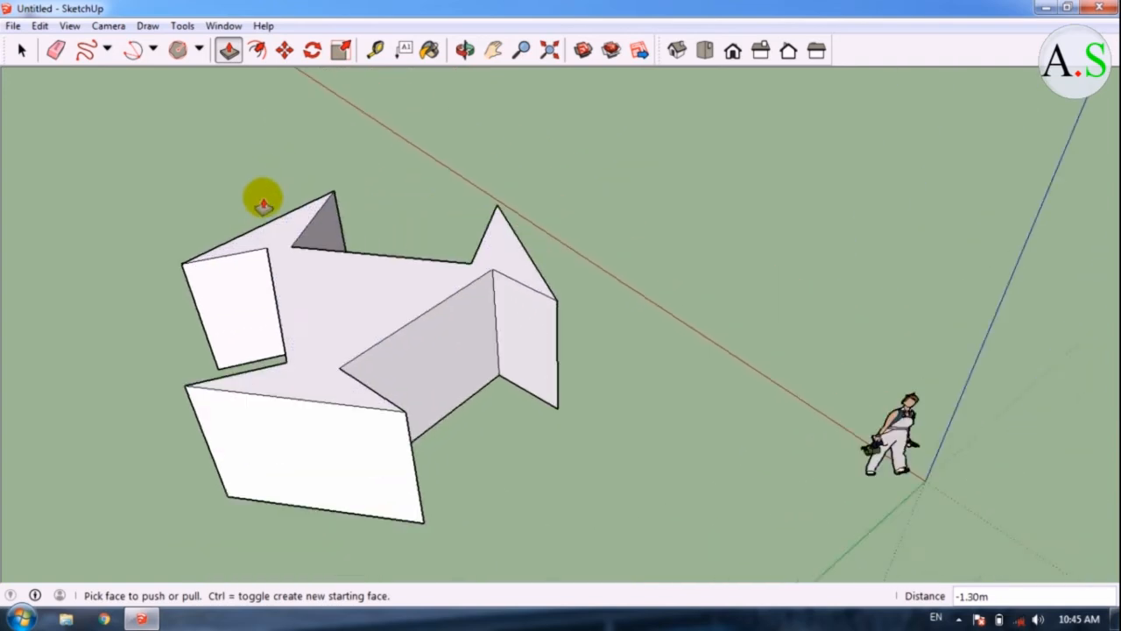
scroll(442, 326, "up", 3)
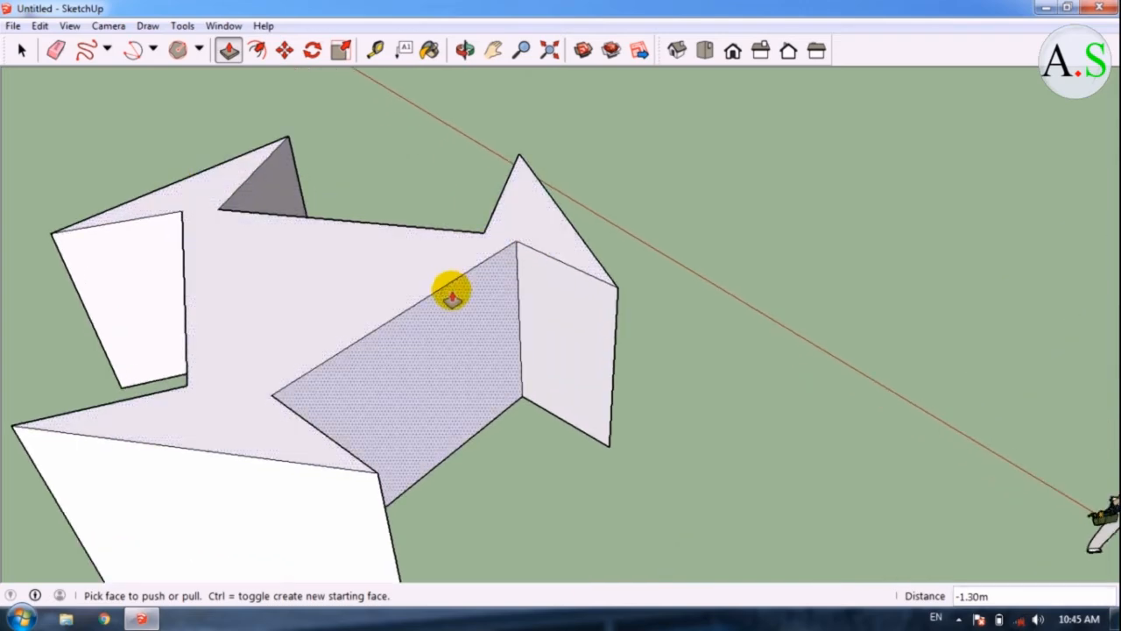
Offset the edges of a recessed wall face inward by 0.7 m to create a smaller rectangle
scroll(451, 297, "up", 2)
middle_click_drag(450, 332, 430, 277)
scroll(412, 198, "up", 2)
scroll(762, 297, "down", 3)
scroll(508, 305, "up", 2)
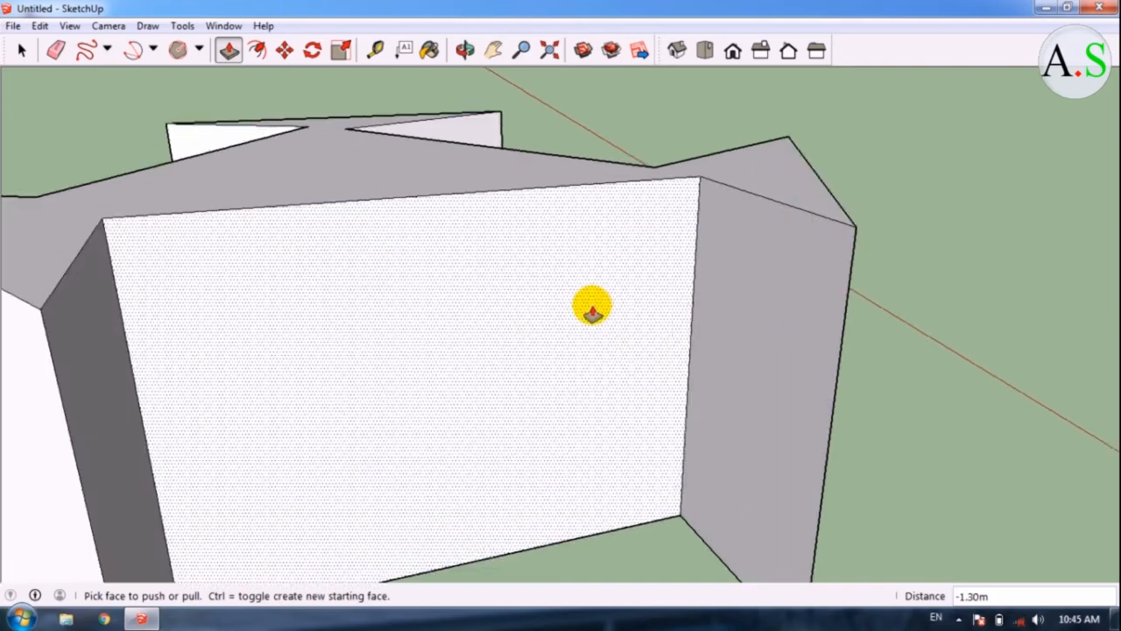
scroll(592, 313, "down", 3)
scroll(538, 295, "up", 3)
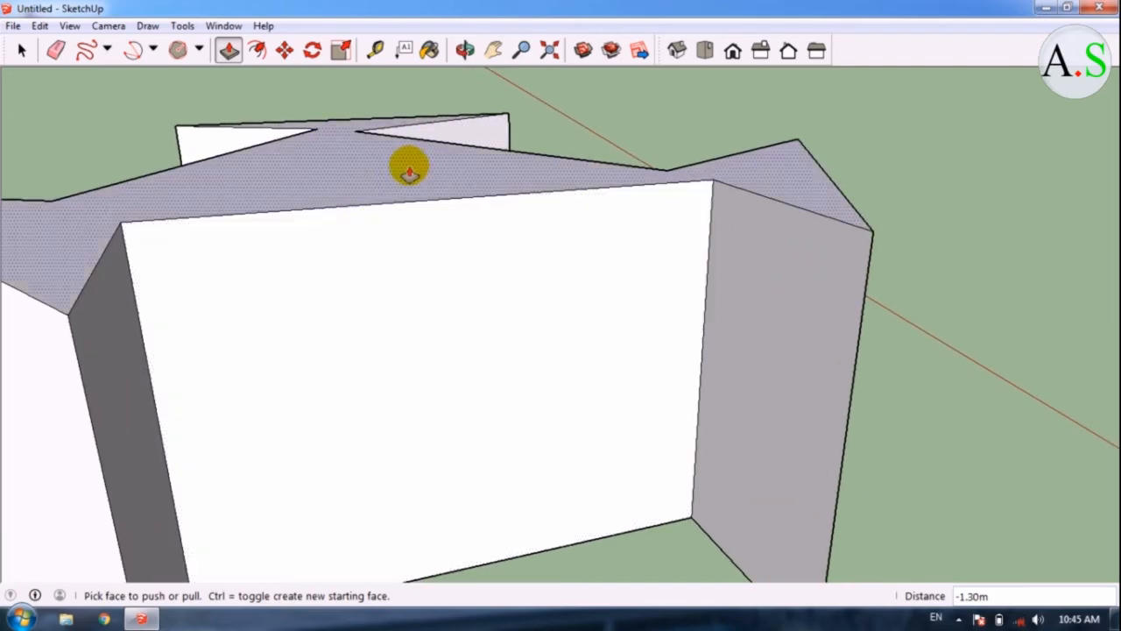
left_click(261, 53)
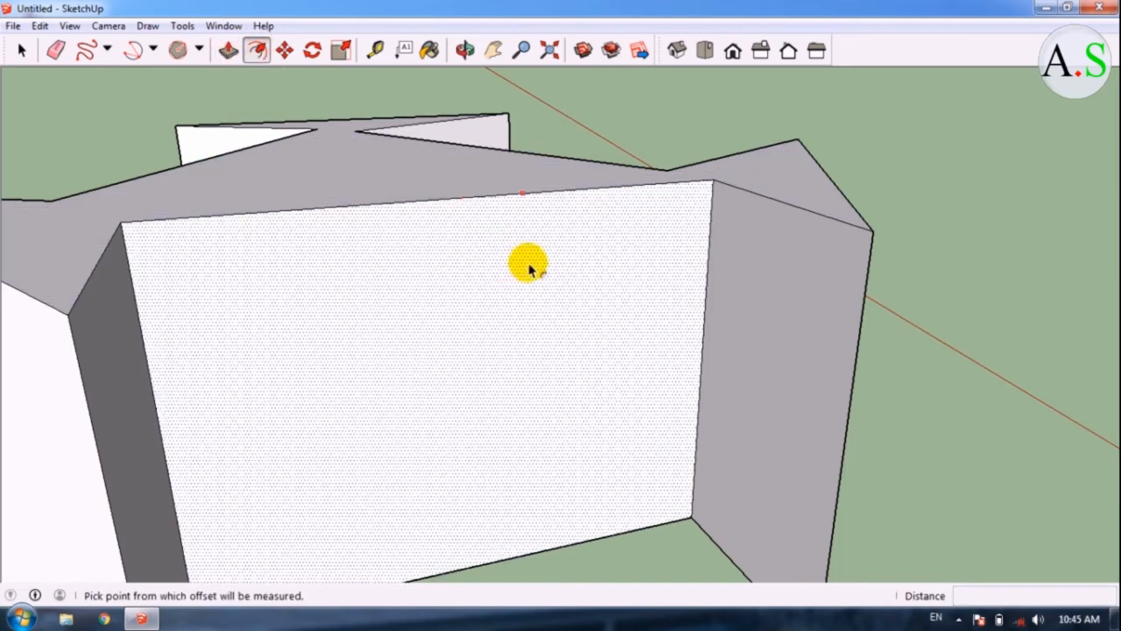
left_click(542, 237)
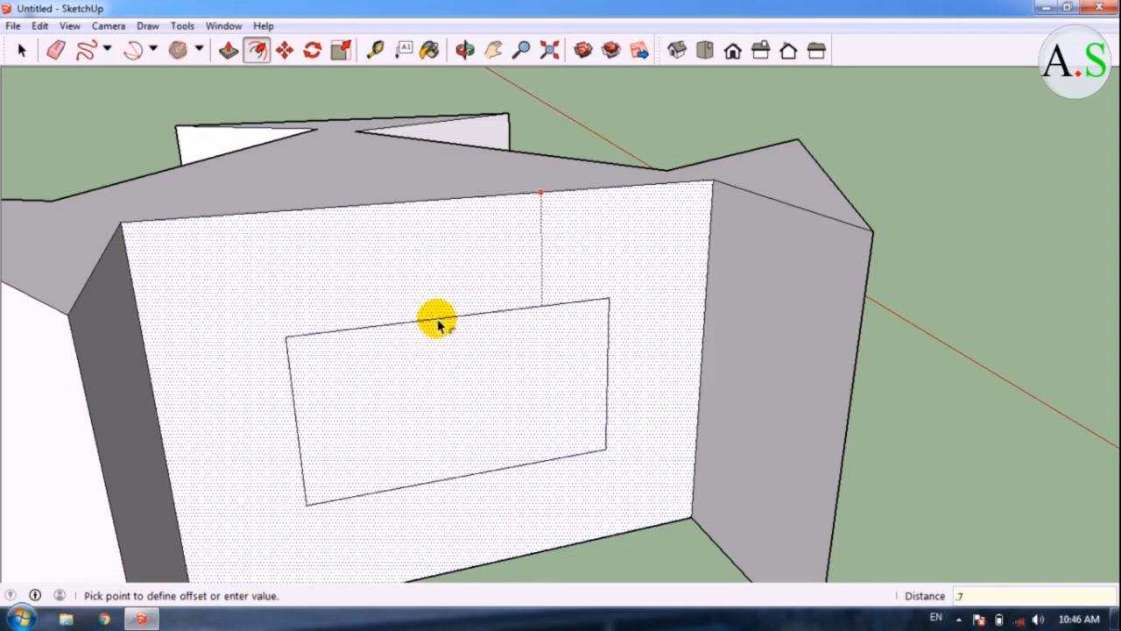
key("Return")
Examine the offset rectangle on the recessed face and the surrounding solid from several angles and distances
mouse_move(555, 318)
middle_mouse_down()
mouse_move(426, 242)
mouse_move(548, 315)
middle_mouse_up()
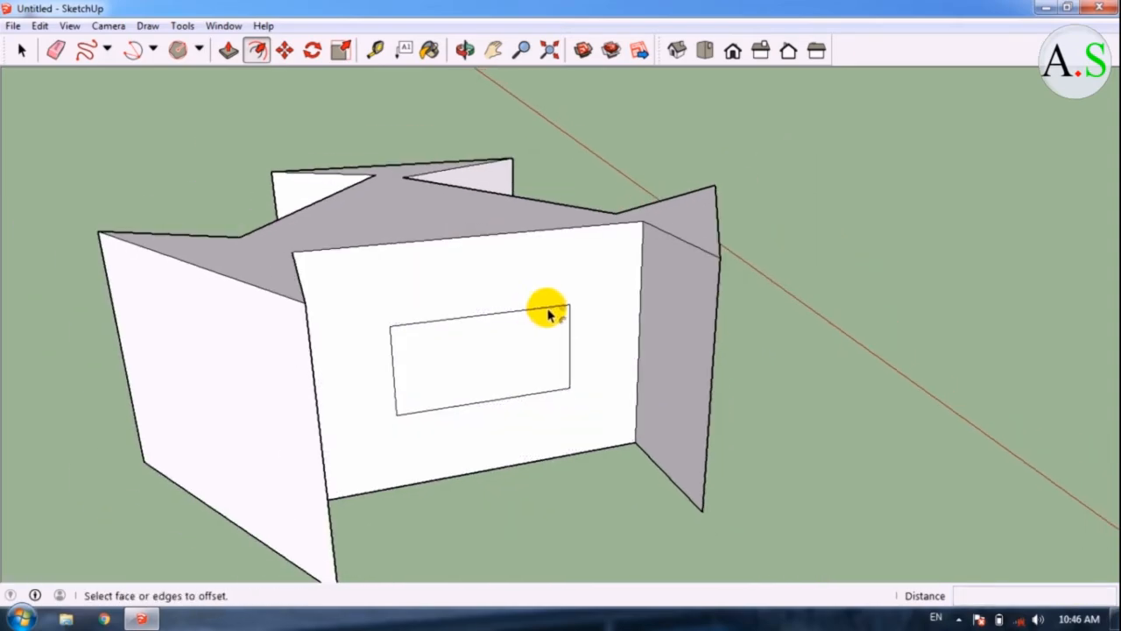
left_click(551, 278)
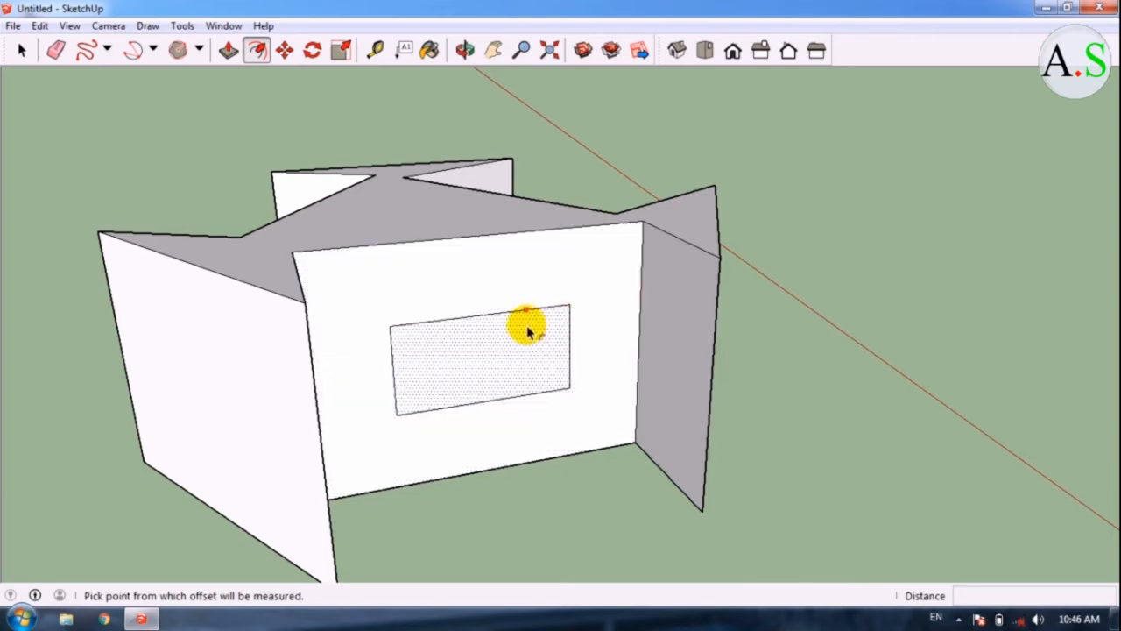
scroll(475, 143, "up", 3)
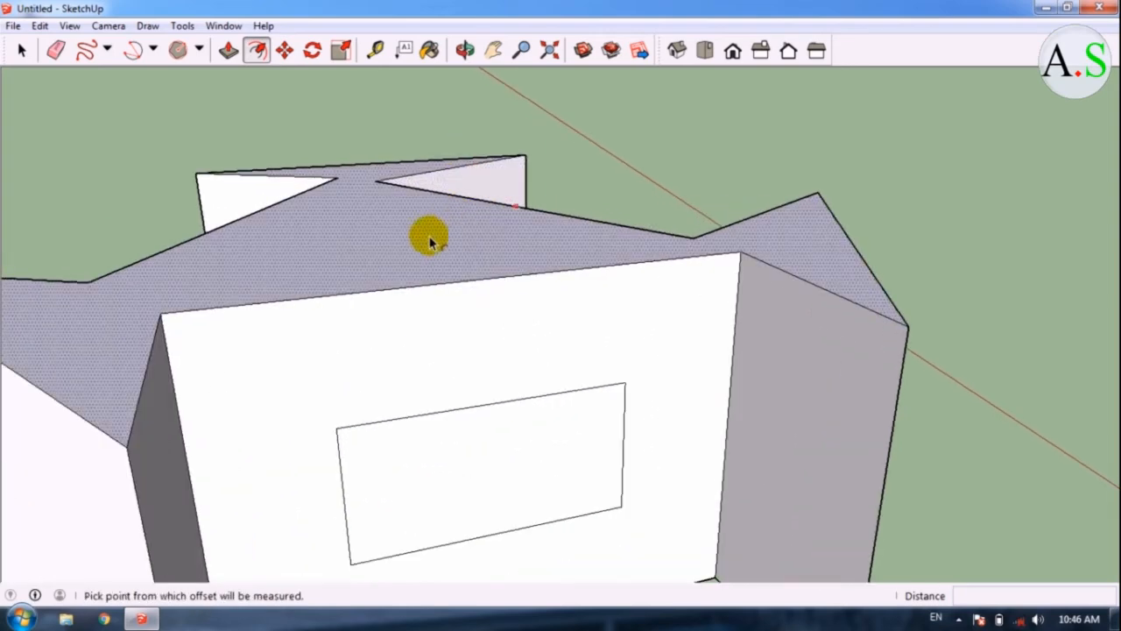
scroll(431, 242, "down", 2)
scroll(490, 294, "up", 2)
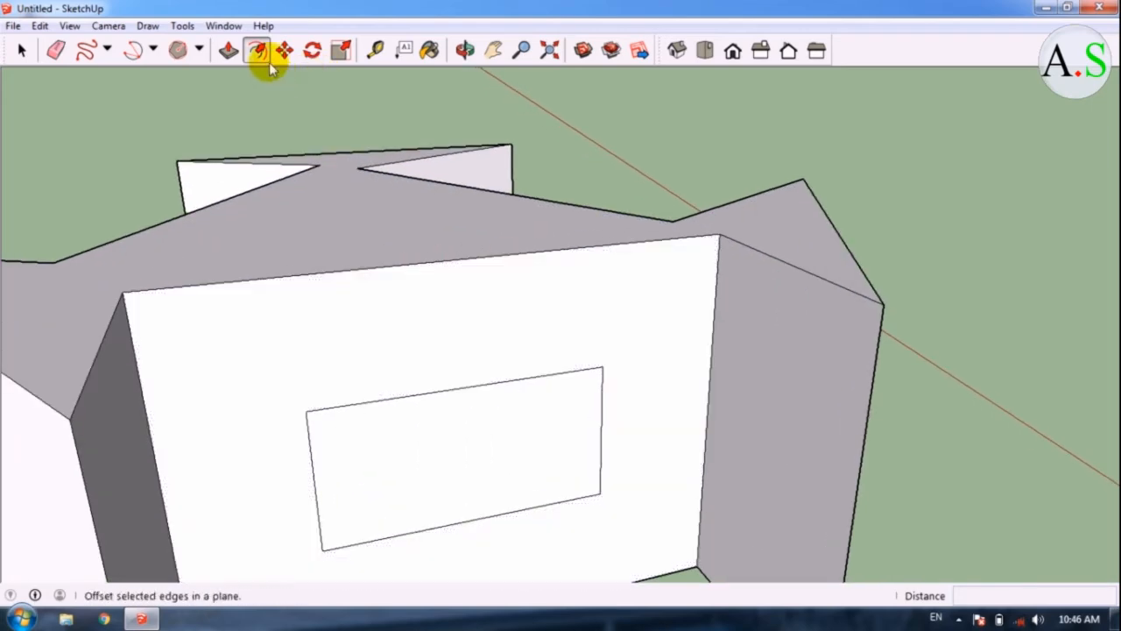
scroll(517, 250, "down", 4)
scroll(346, 248, "up", 1)
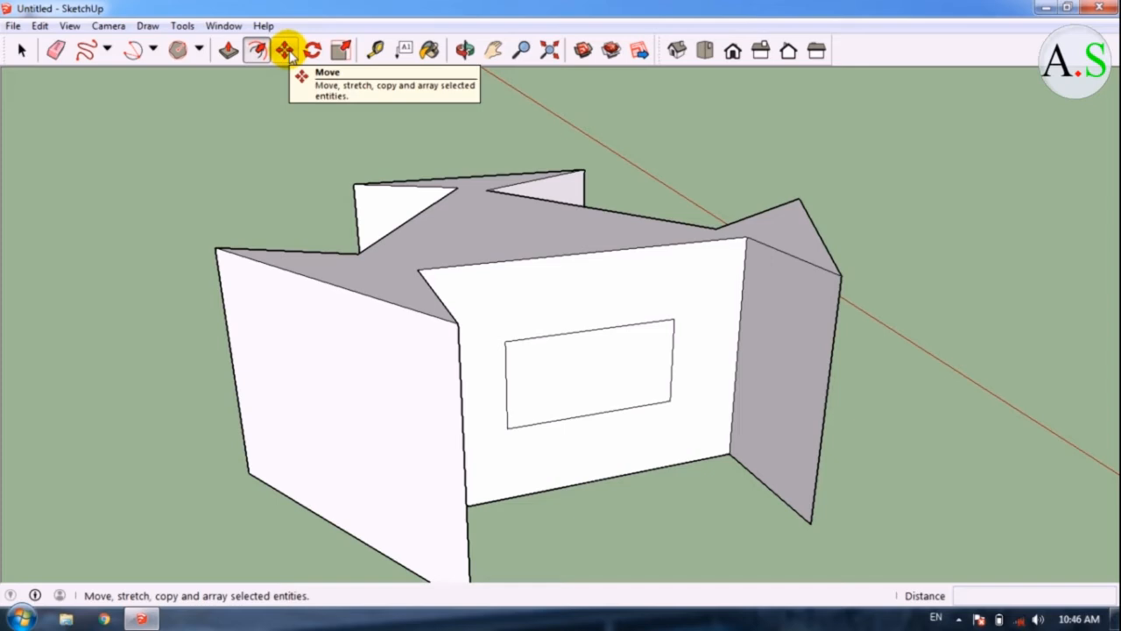
scroll(320, 250, "down", 4)
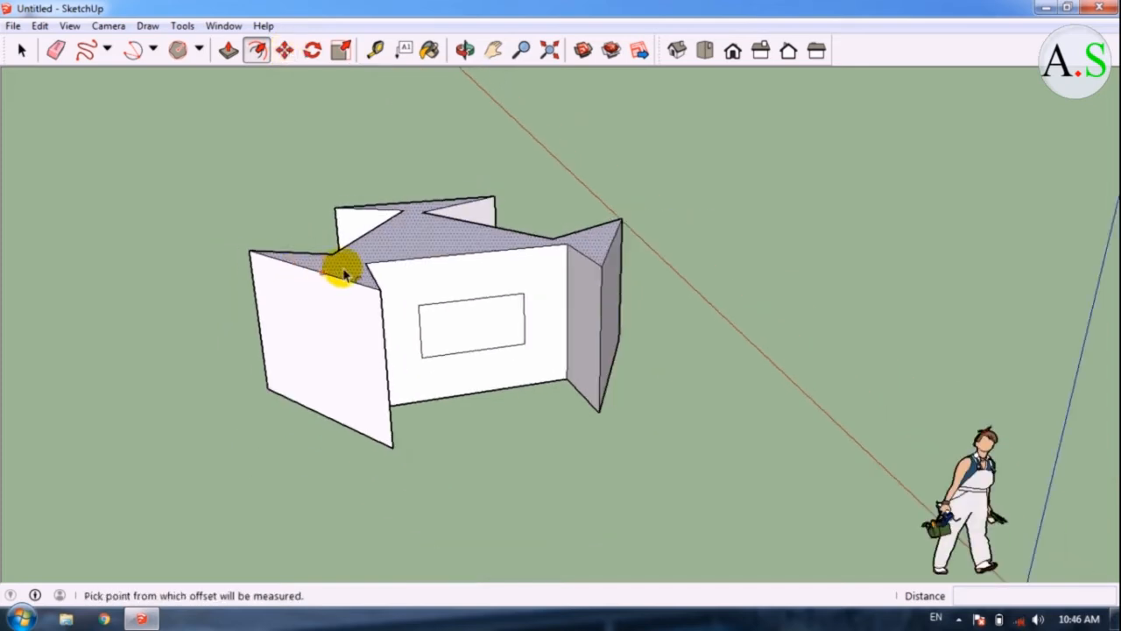
scroll(394, 249, "up", 4)
middle_click_drag(386, 445, 378, 471)
middle_click_drag(438, 321, 449, 473)
Select the whole sculpted solid and move it about 8.82 m away from the origin by its lowest front corner
scroll(674, 343, "down", 4)
scroll(727, 245, "down", 3)
key("space")
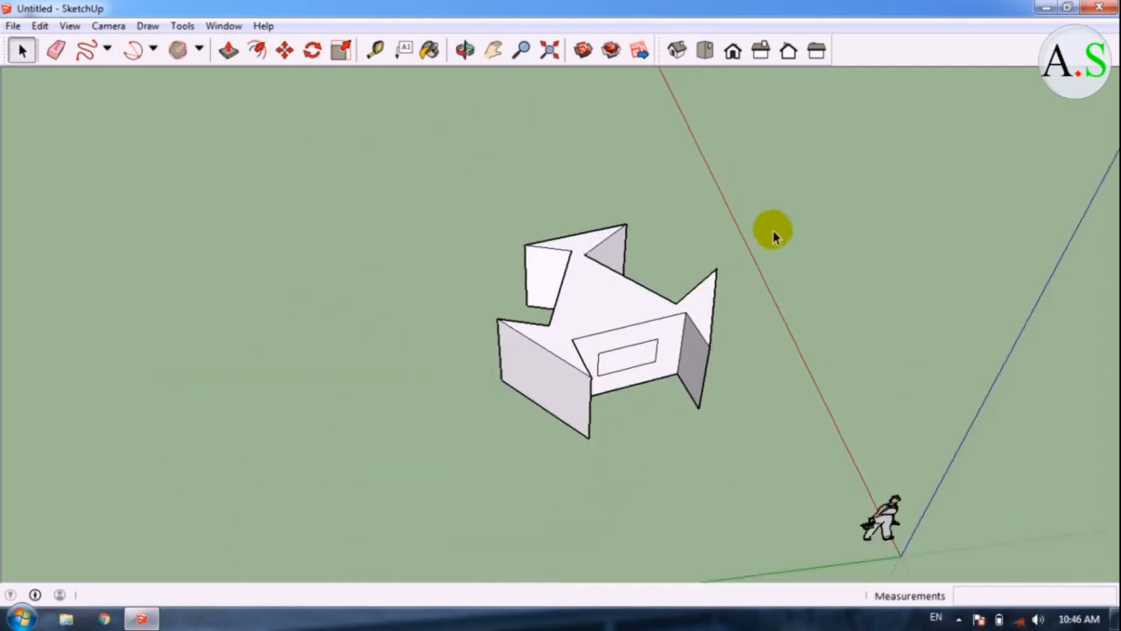
left_click_drag(797, 195, 422, 418)
left_click_drag(408, 464, 407, 461)
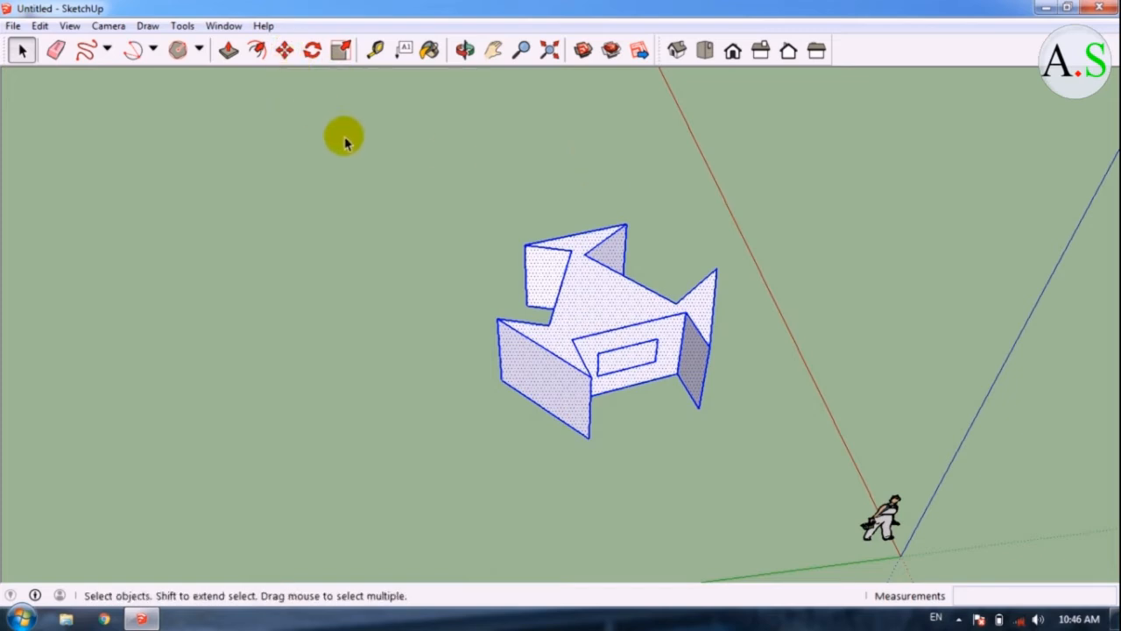
key("m")
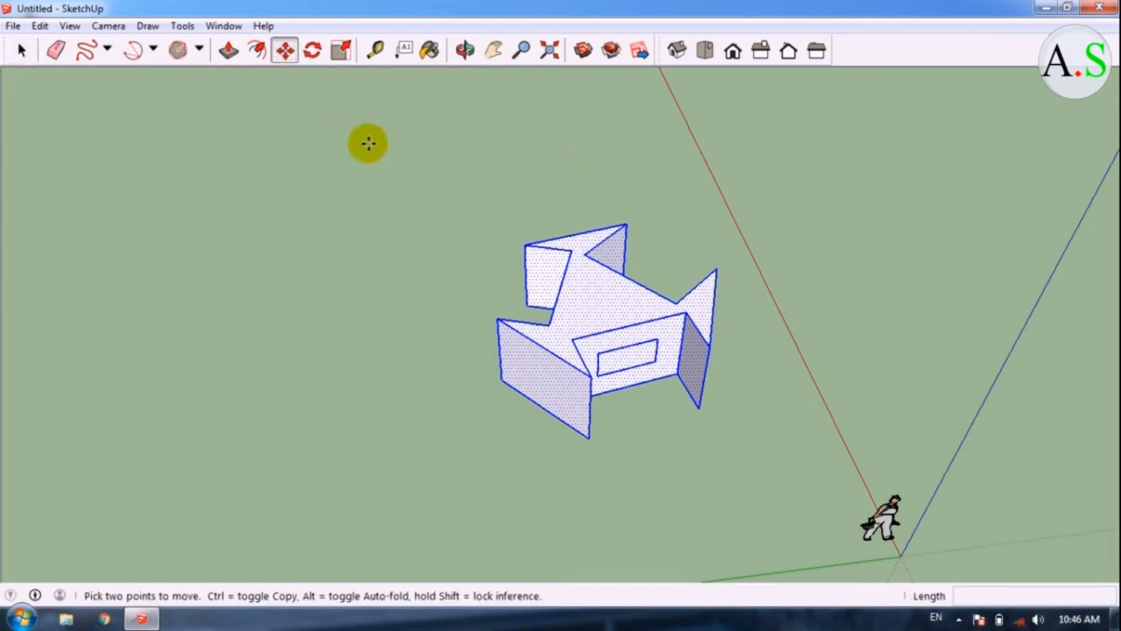
left_click(589, 441)
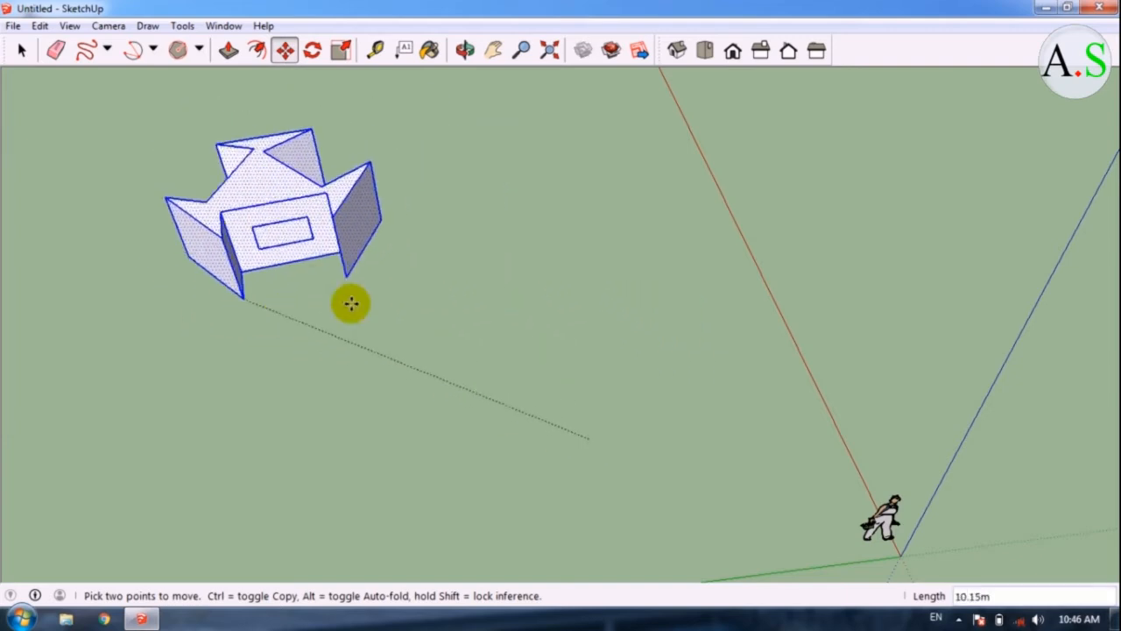
left_click(402, 264)
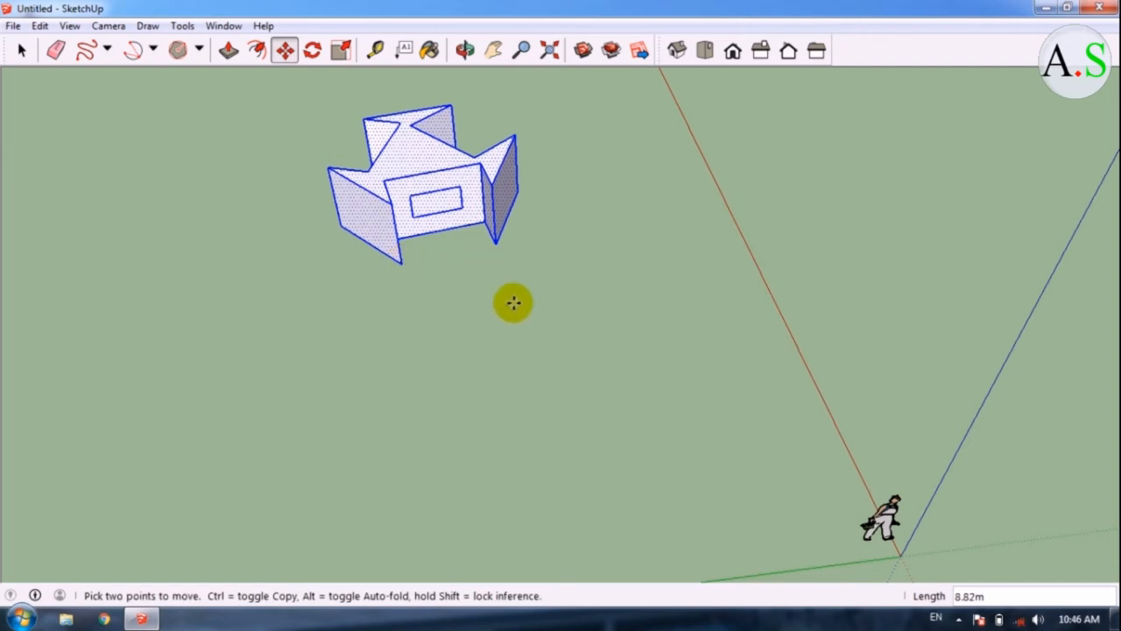
Copy the selected solid from its lower front corner to a spot about 9.59 m away
scroll(514, 304, "down", 4)
scroll(438, 253, "up", 4)
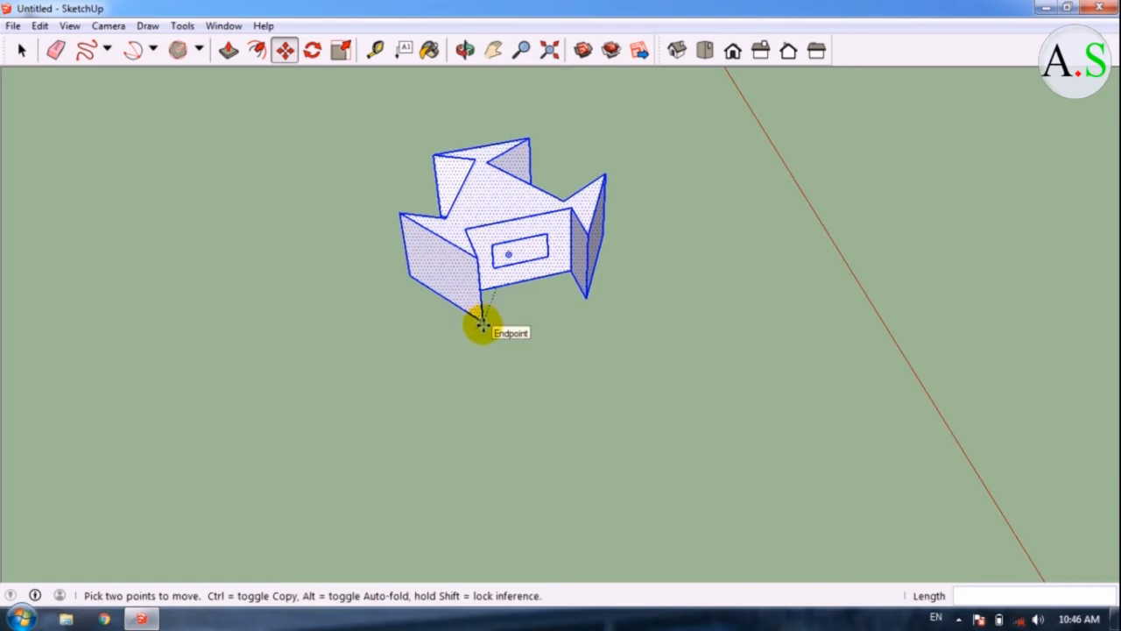
left_click(480, 319)
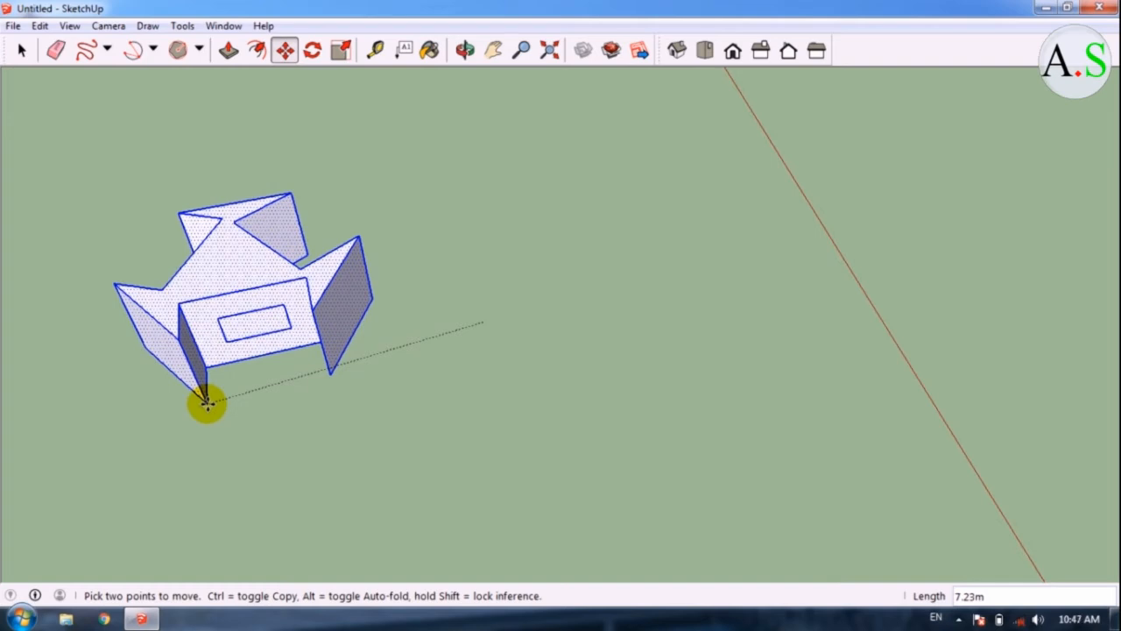
key("ctrl")
scroll(543, 249, "down", 4)
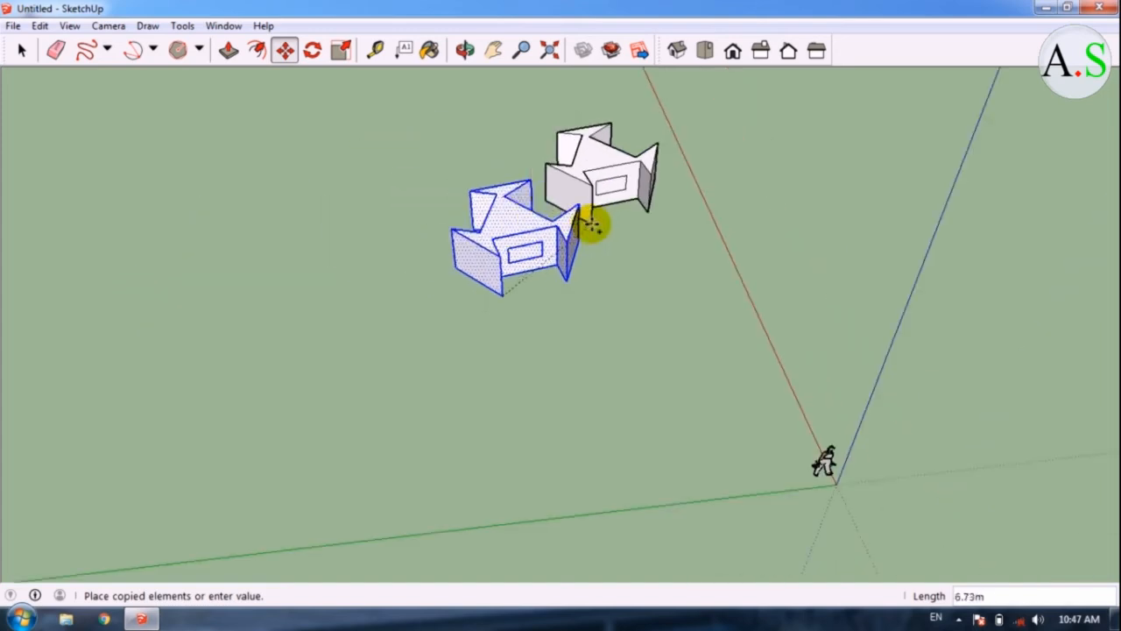
scroll(258, 330, "up", 3)
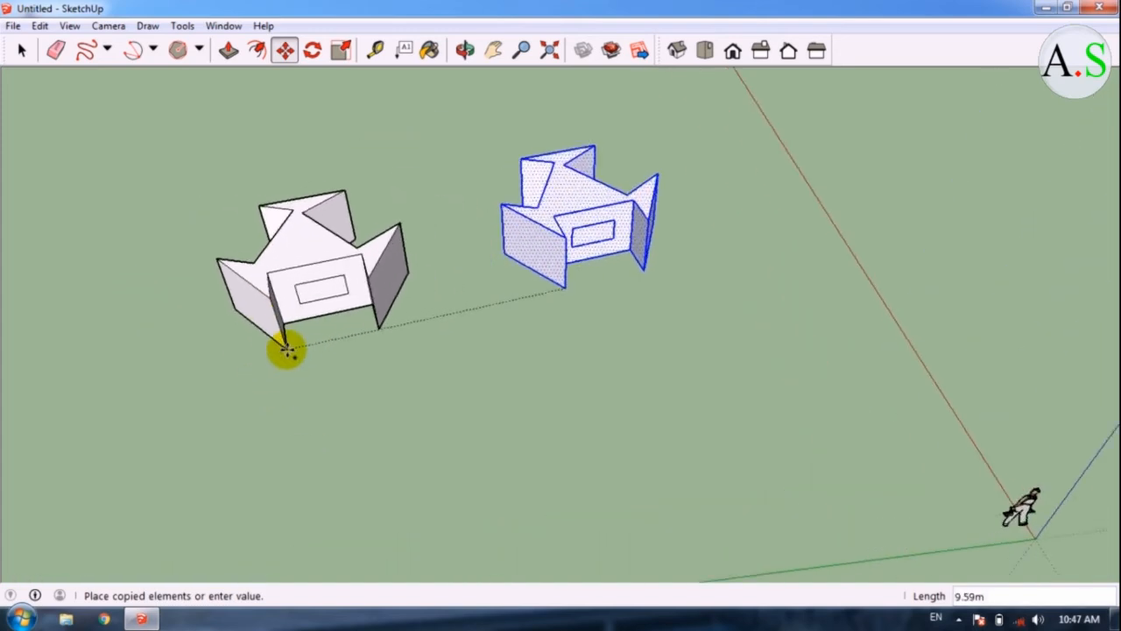
left_click(287, 349)
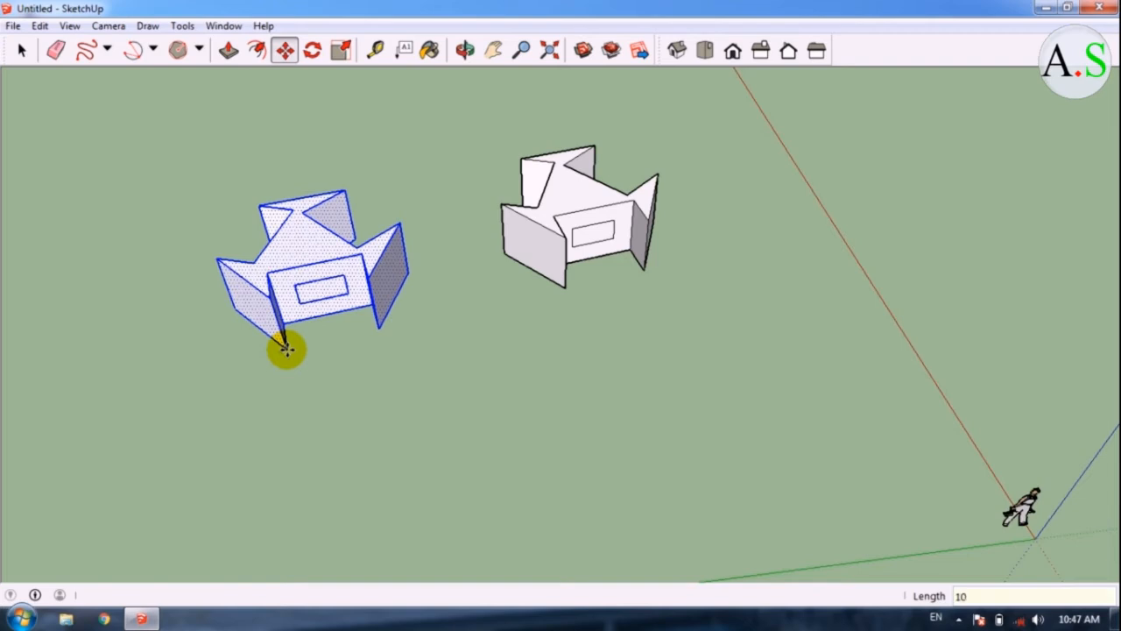
Array the copied solid with 10x to form a straight row of evenly spaced copies
key("Return")
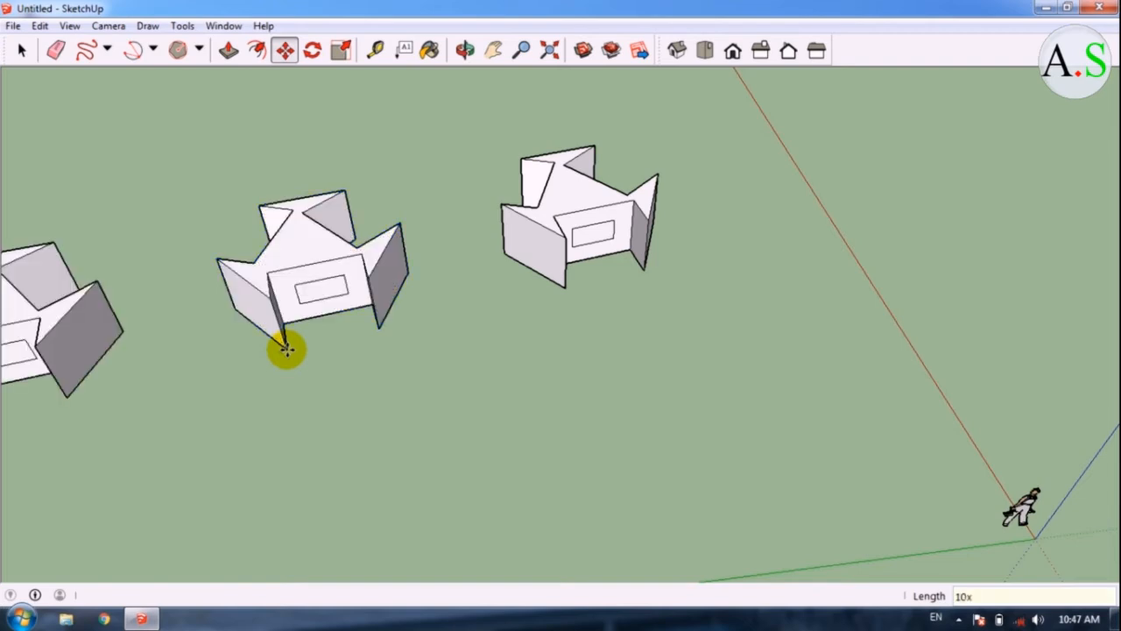
scroll(555, 250, "down", 8)
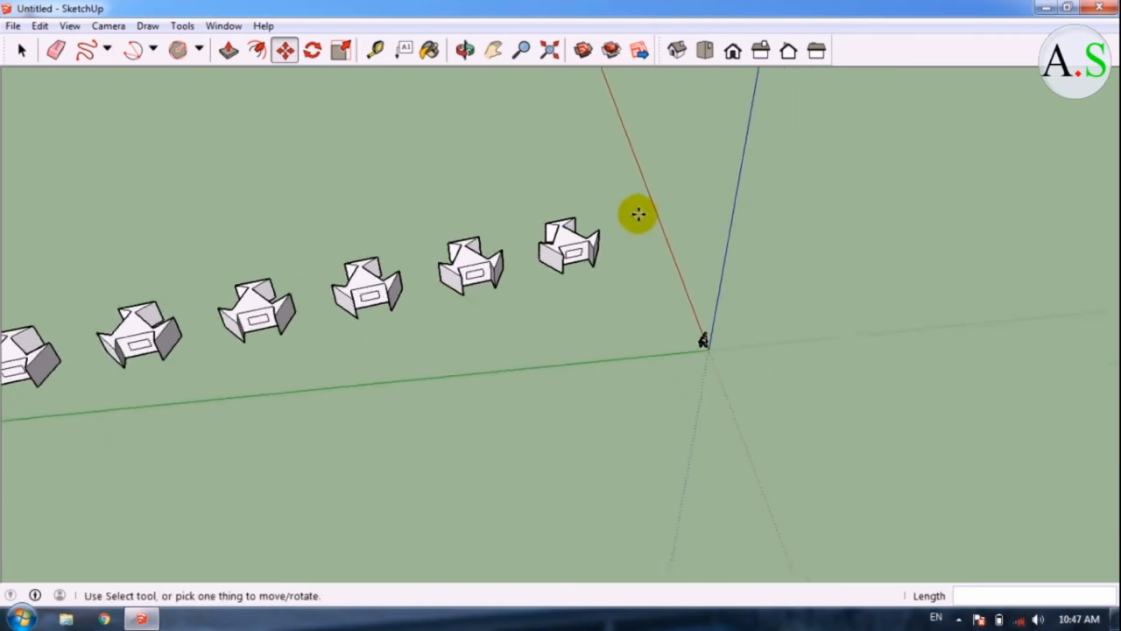
scroll(655, 249, "down", 3)
scroll(654, 247, "up", 5)
scroll(655, 246, "down", 5)
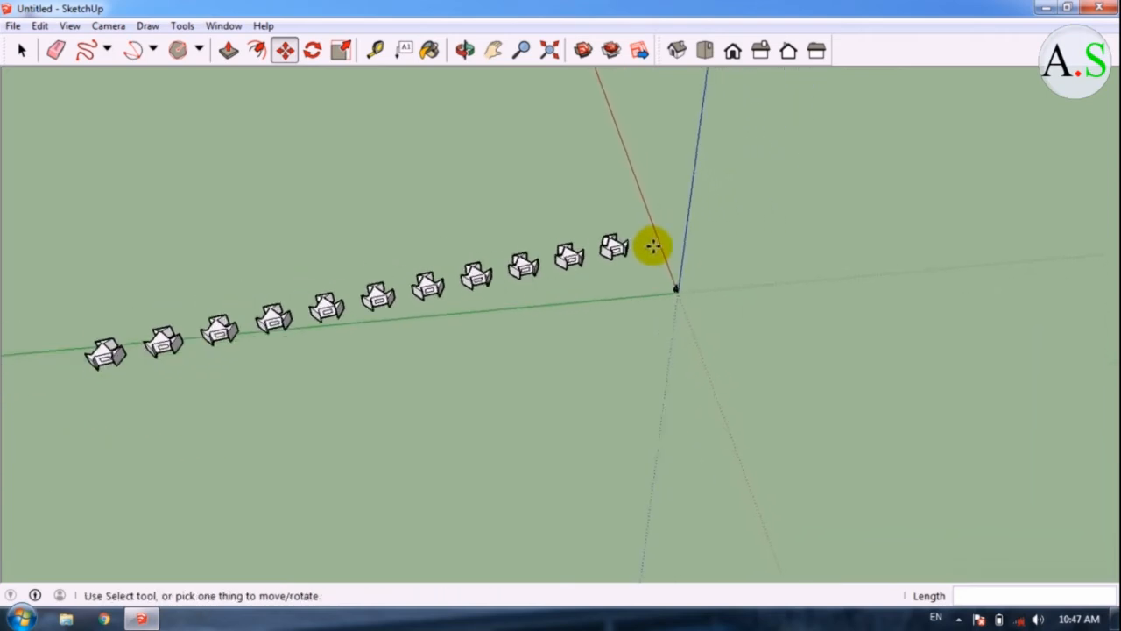
Select the entire row of solids and copy it about 13.20 m along the red axis
key("space")
mouse_move(633, 229)
left_mouse_down()
mouse_move(258, 368)
mouse_move(55, 380)
mouse_move(109, 382)
left_mouse_up()
scroll(175, 317, "up", 6)
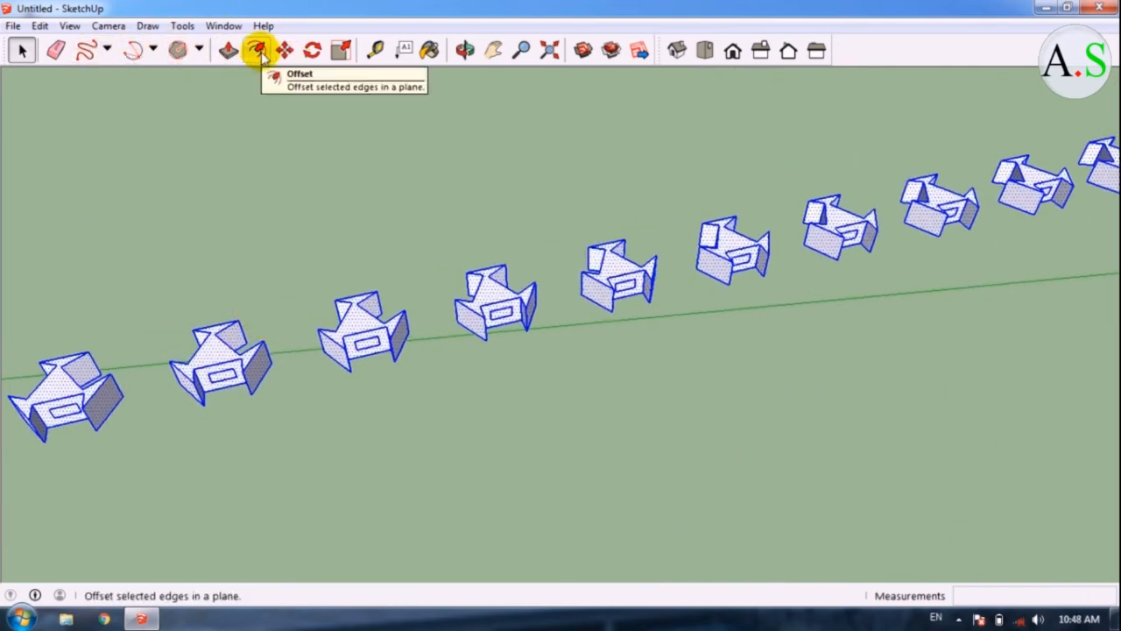
left_click(285, 50)
scroll(538, 303, "up", 5)
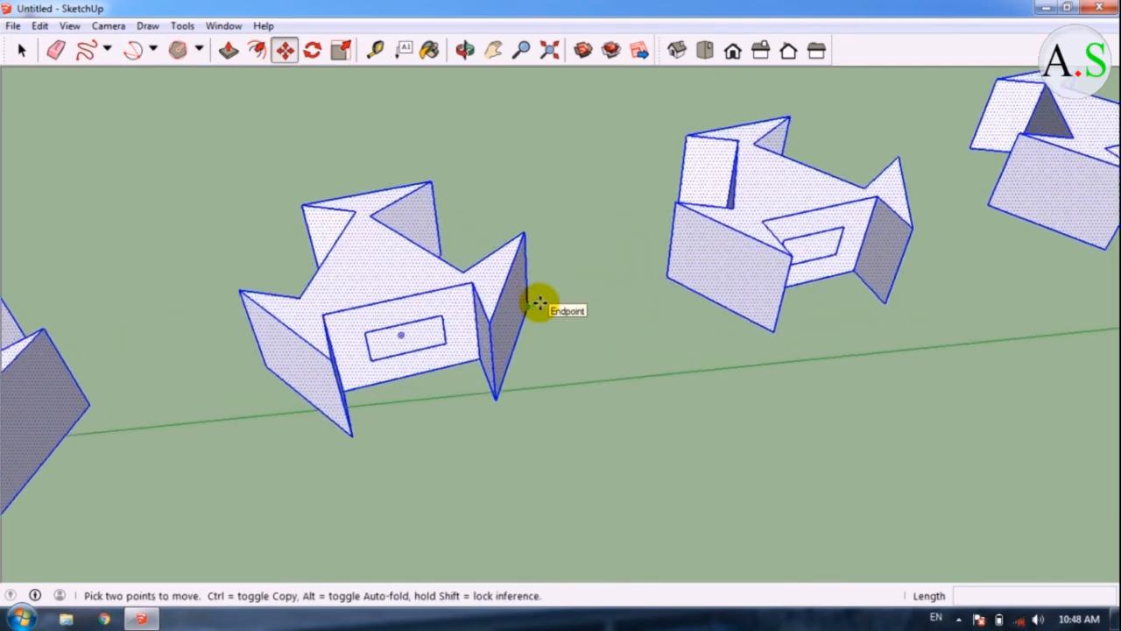
left_click(526, 307)
scroll(453, 195, "down", 4)
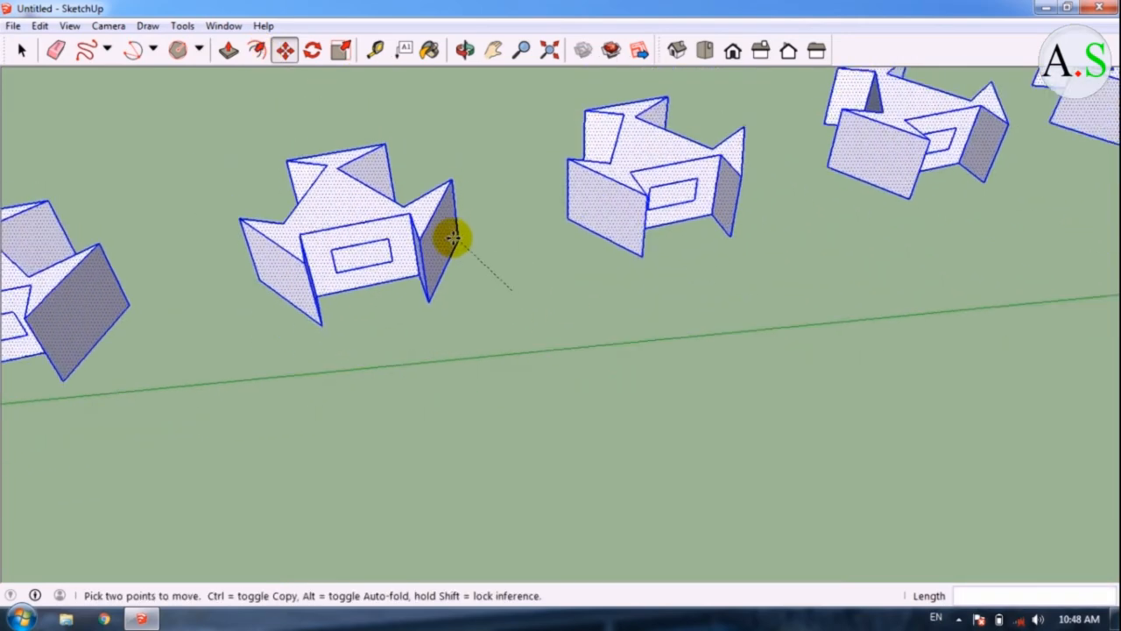
key("ctrl")
scroll(473, 244, "down", 3)
scroll(450, 184, "up", 5)
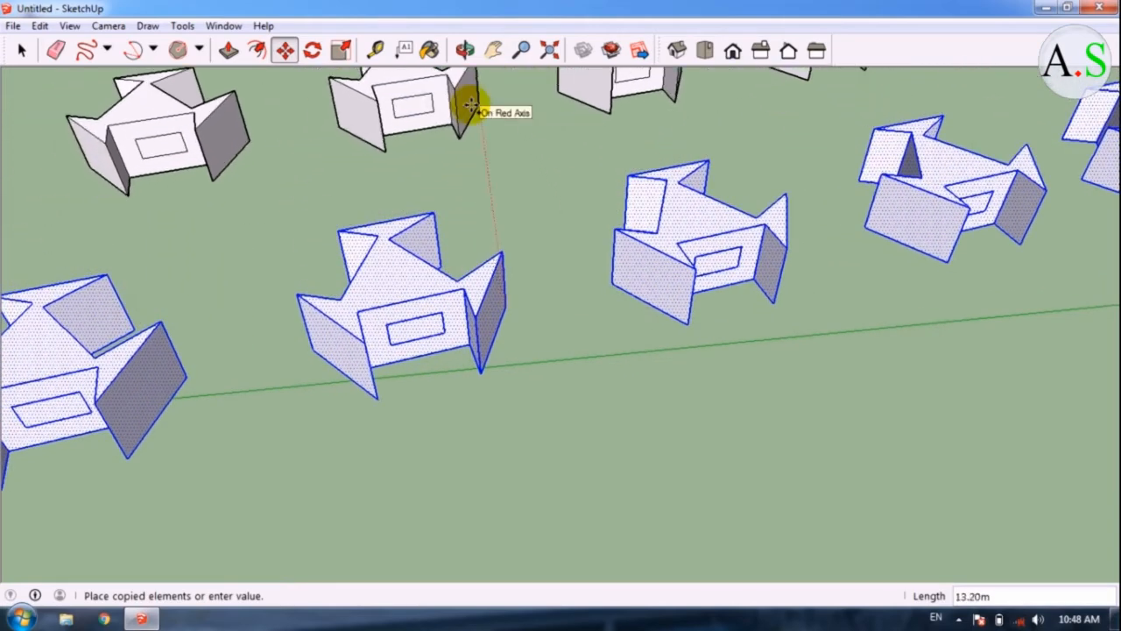
left_click(470, 105)
Array the copied row with *5 to build a grid of evenly spaced rows
scroll(476, 201, "down", 3)
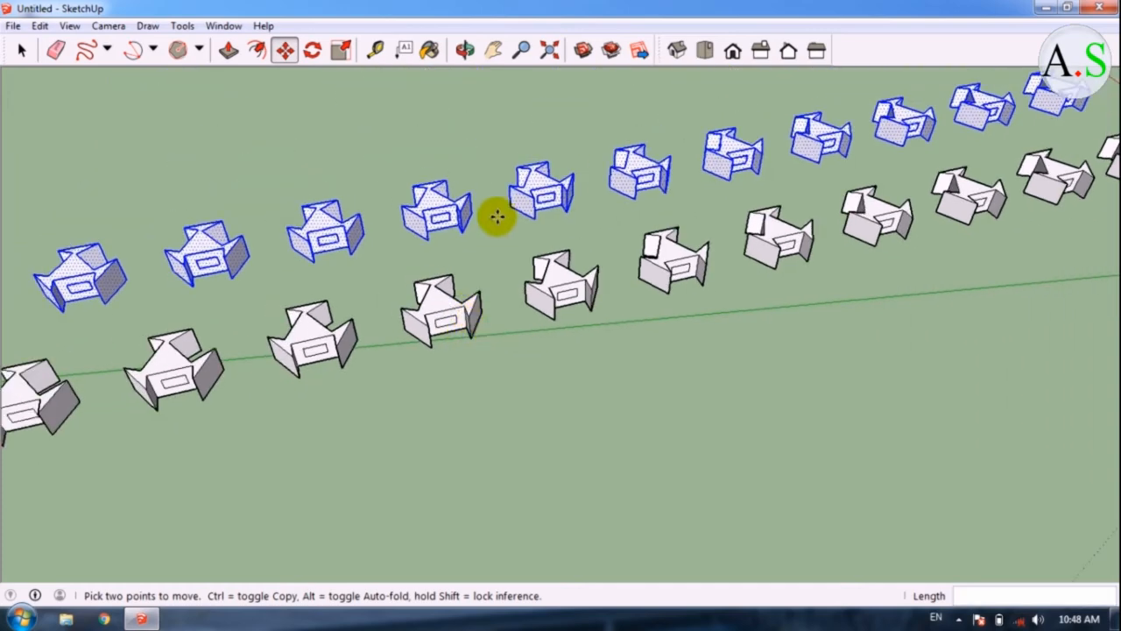
scroll(490, 214, "up", 2)
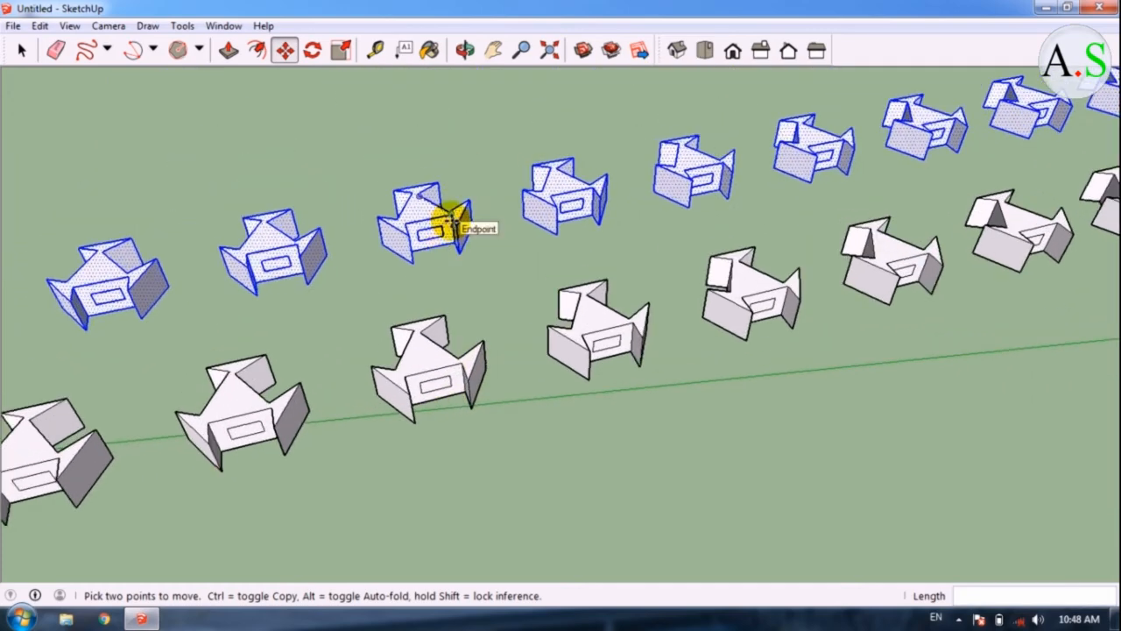
scroll(490, 359, "down", 5)
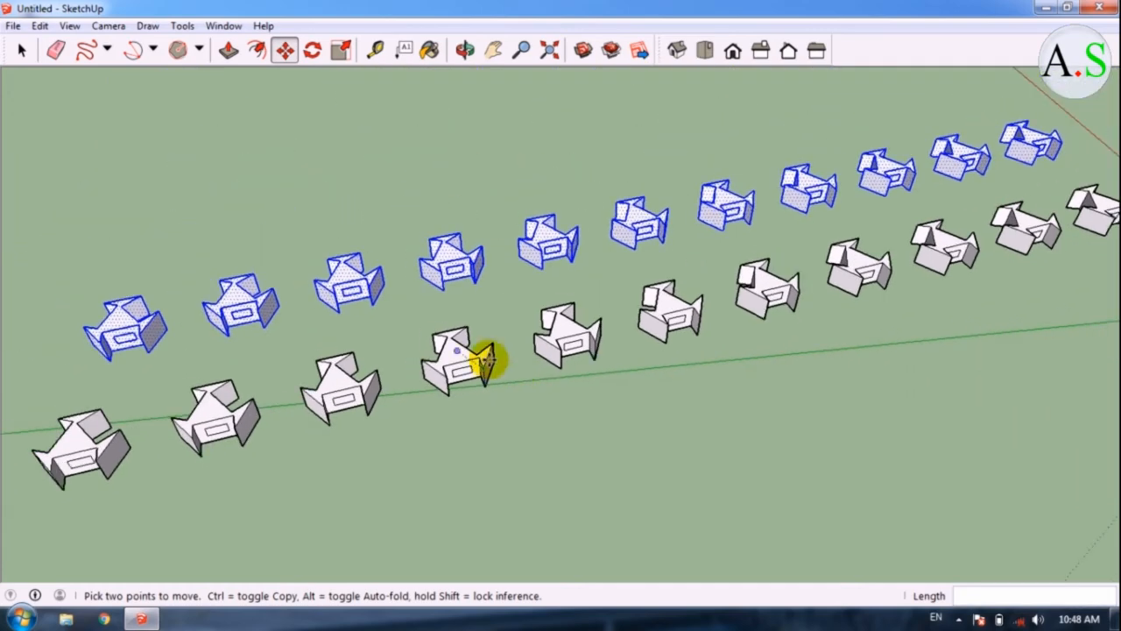
scroll(801, 179, "up", 2)
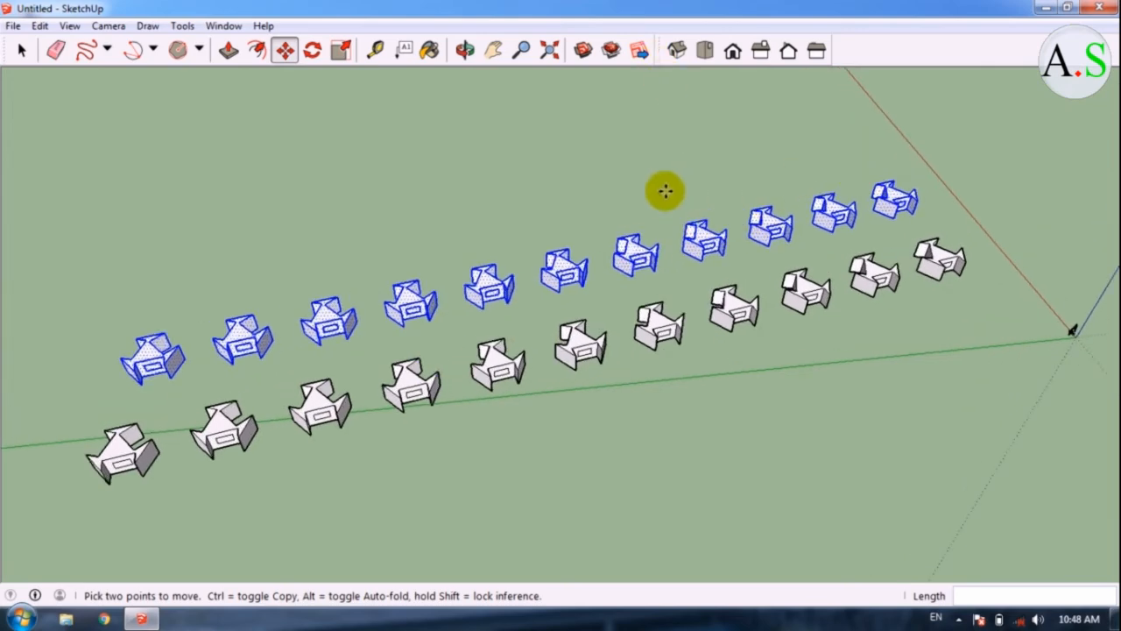
scroll(721, 270, "up", 1)
scroll(463, 288, "down", 1)
scroll(465, 285, "up", 2)
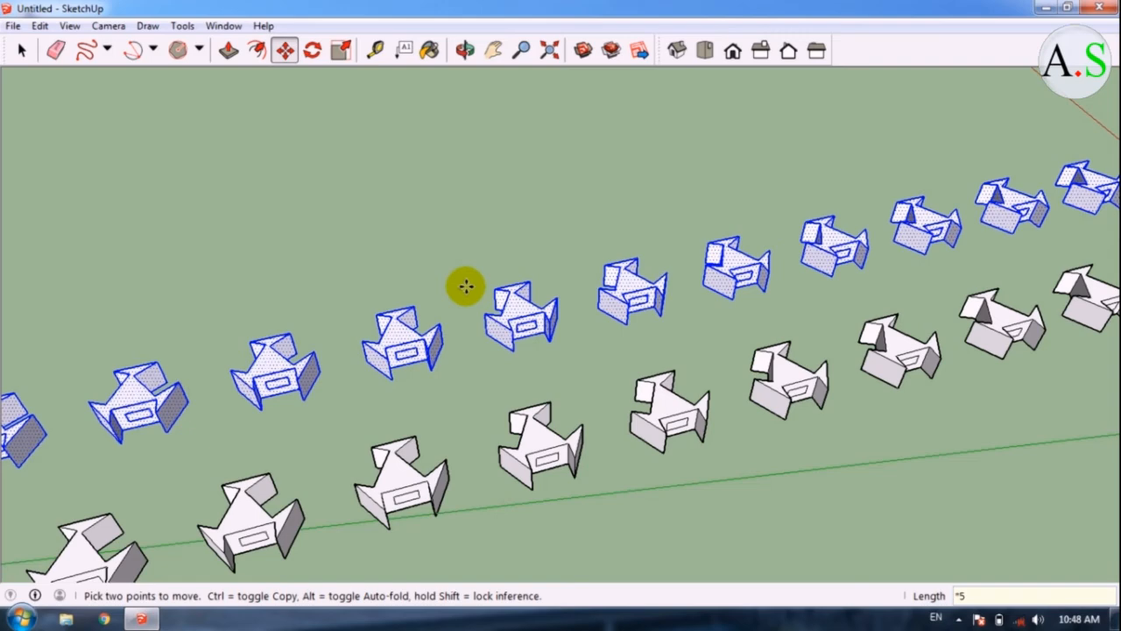
key("Return")
scroll(465, 283, "down", 8)
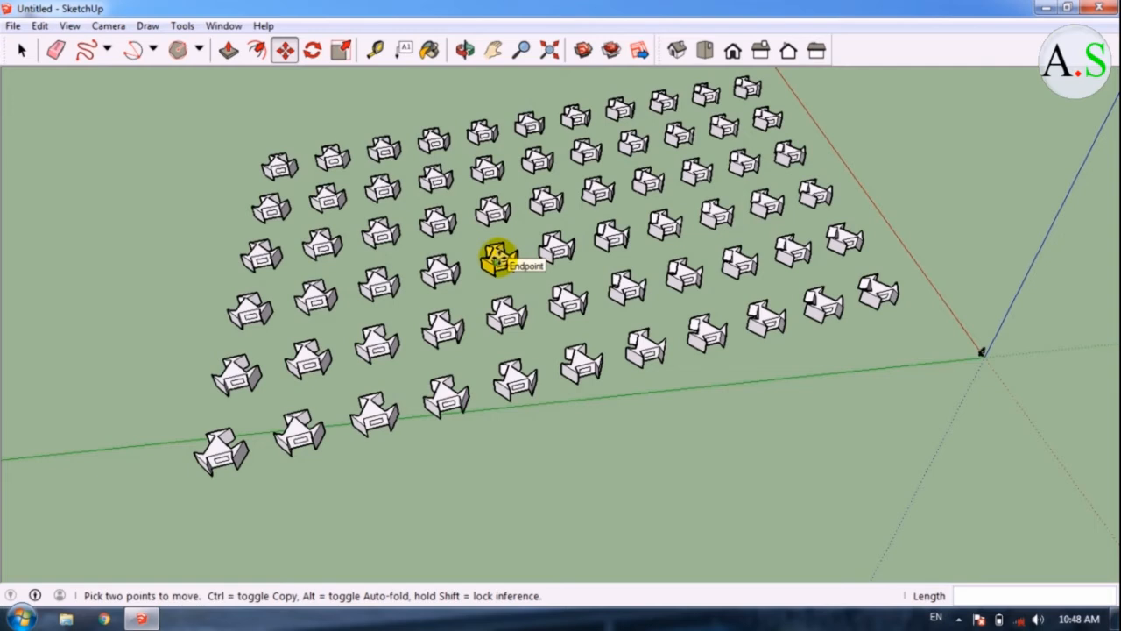
Undo the row and solid copies until only the single original solid remains
key("ctrl+z")
key("ctrl+z")
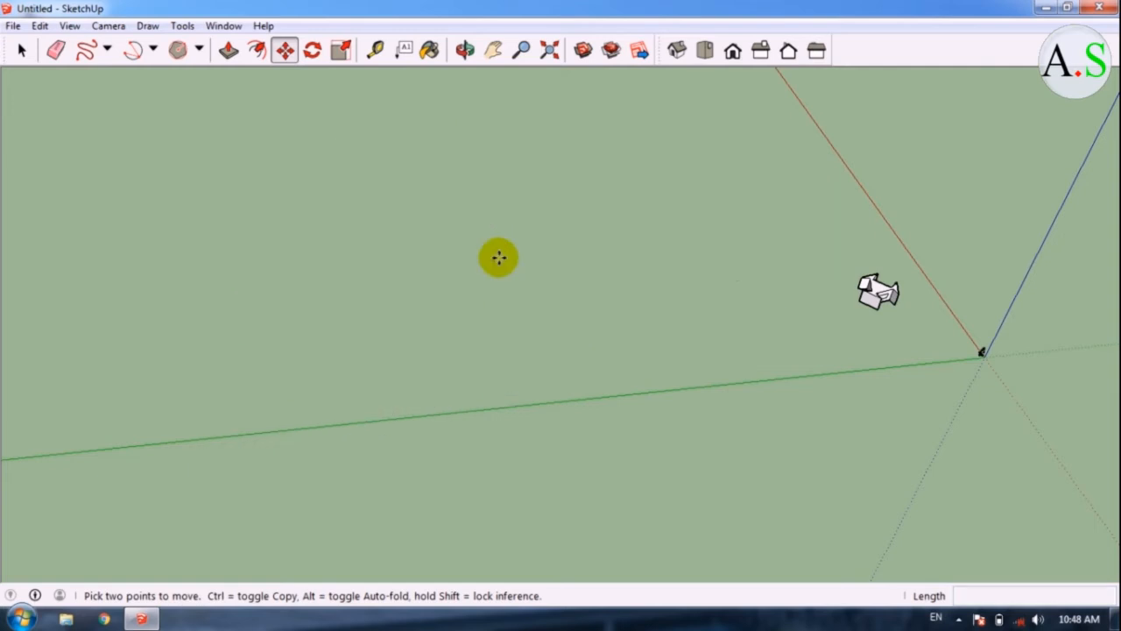
scroll(841, 277, "up", 3)
scroll(923, 279, "up", 4)
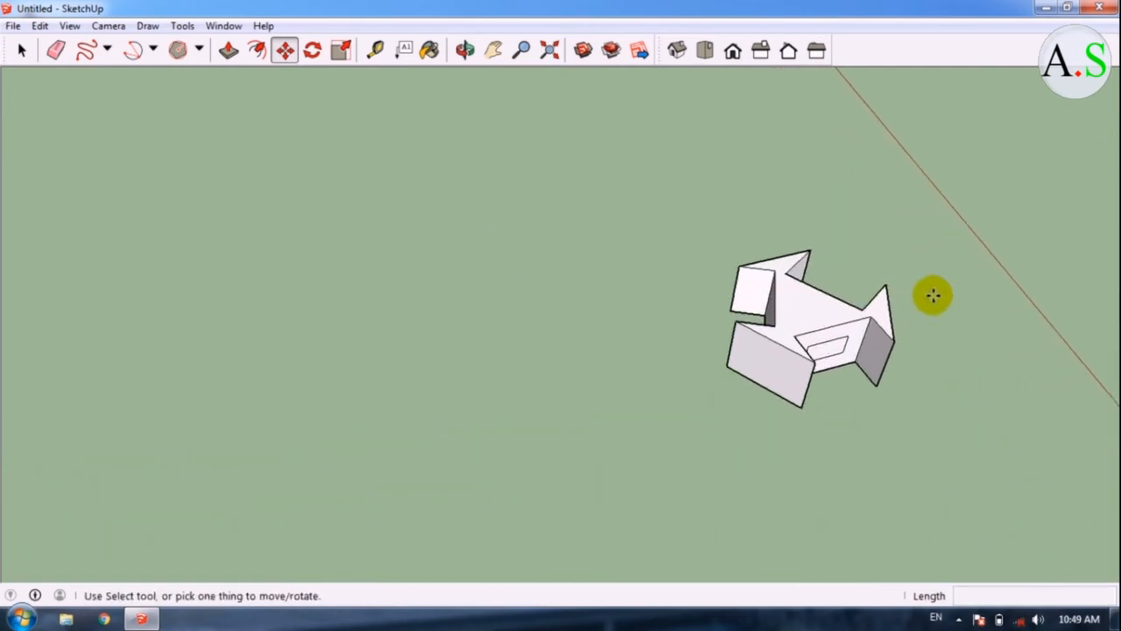
Select all faces and edges of the remaining solid for rotation
left_click(313, 50)
scroll(200, 233, "down", 6)
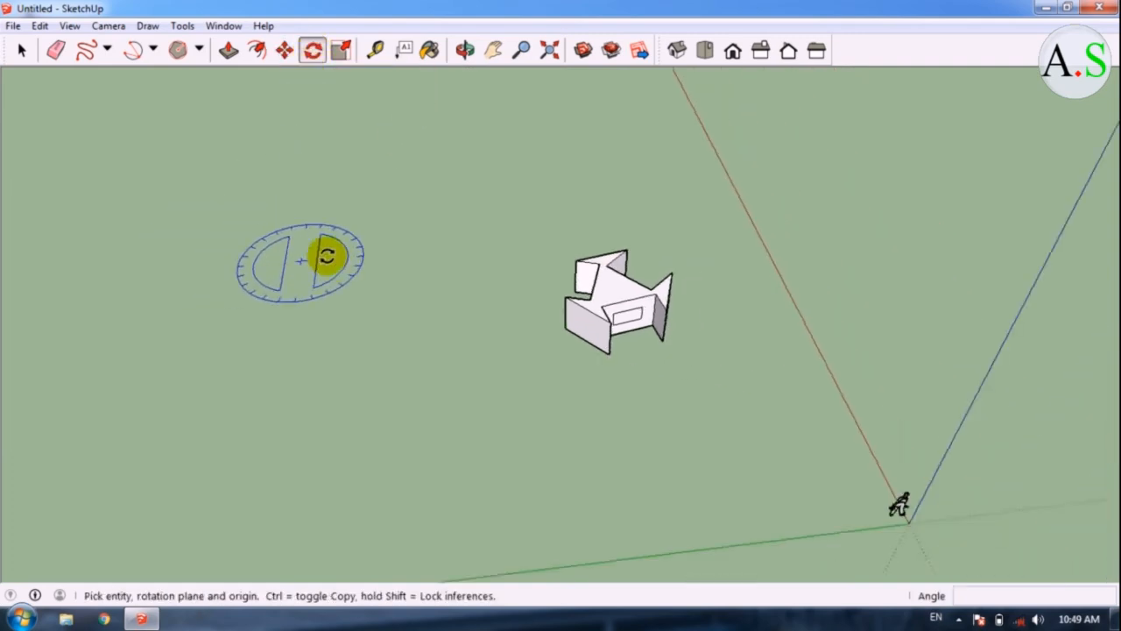
scroll(601, 288, "up", 5)
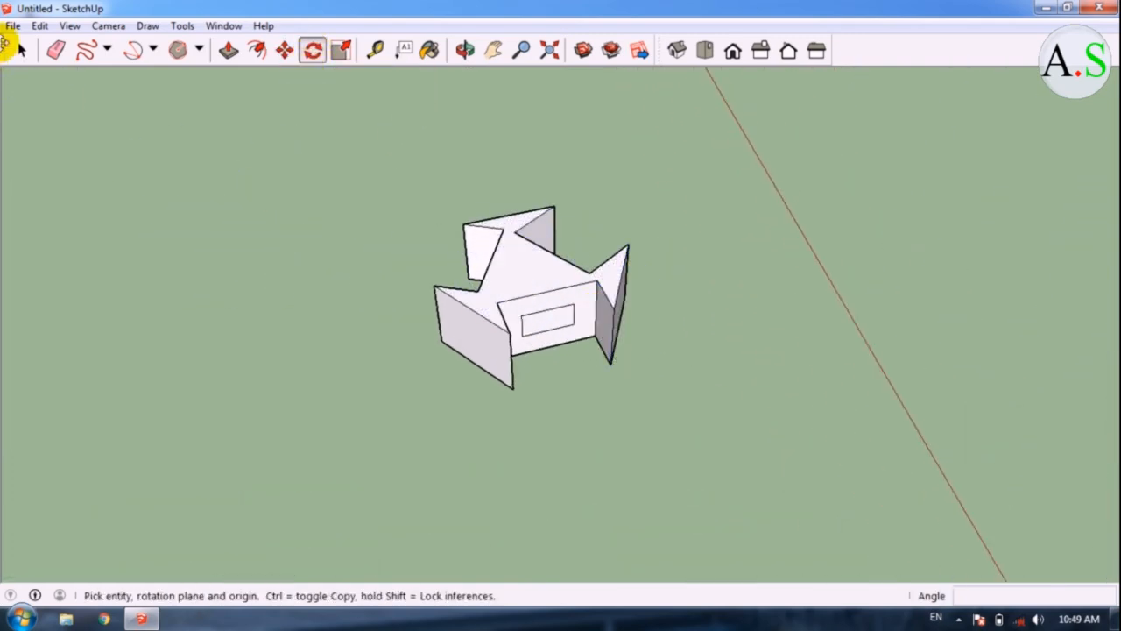
left_click(21, 51)
left_click_drag(678, 187, 347, 429)
scroll(684, 346, "up", 3)
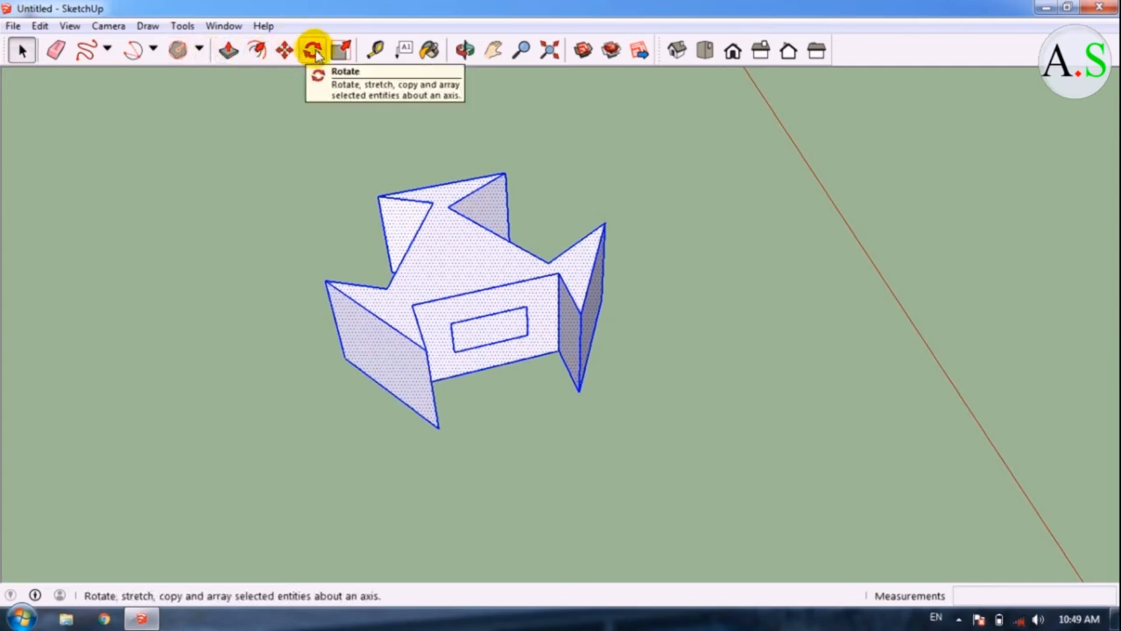
Rotate the selected solid on the ground plane about its front base corner, aligning the protractor with the adjoining base edge
key("o")
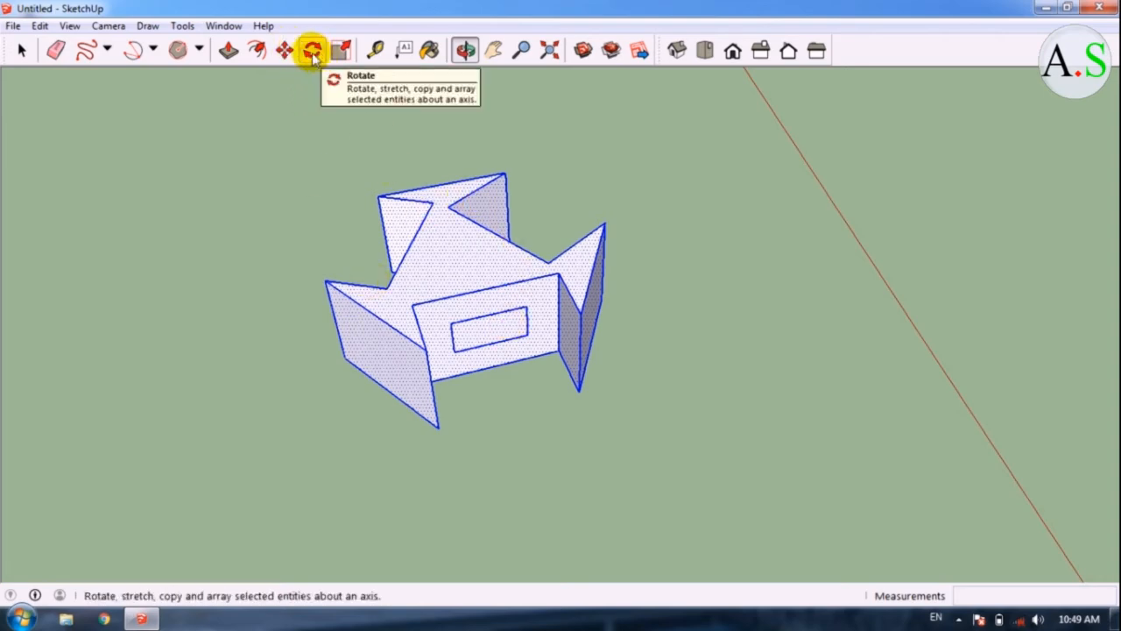
key("r")
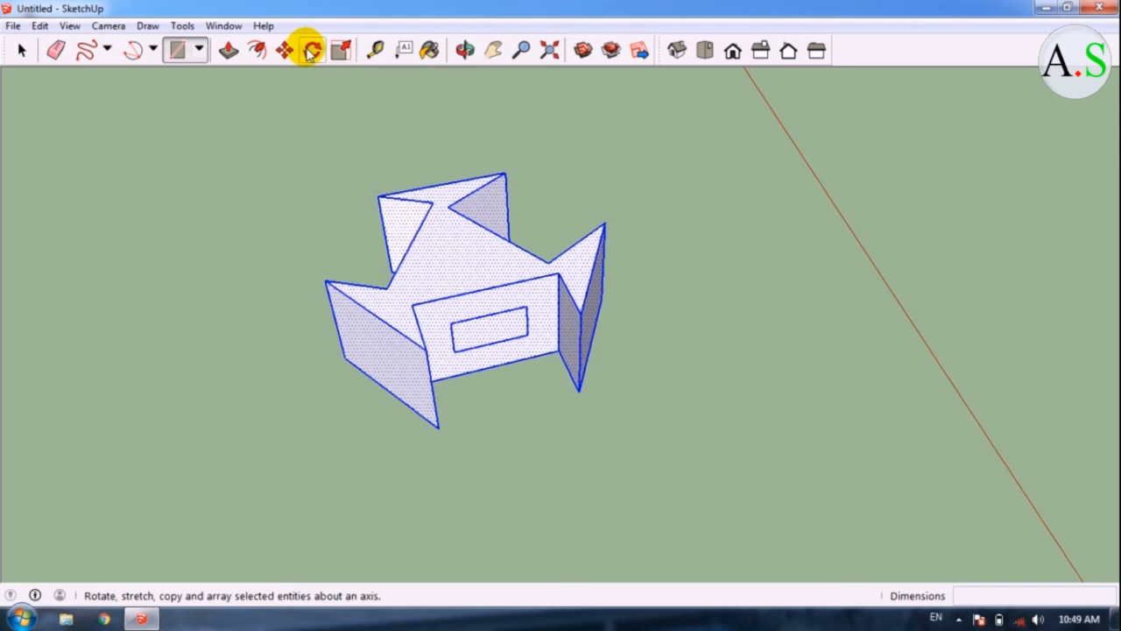
key("q")
scroll(517, 184, "down", 2)
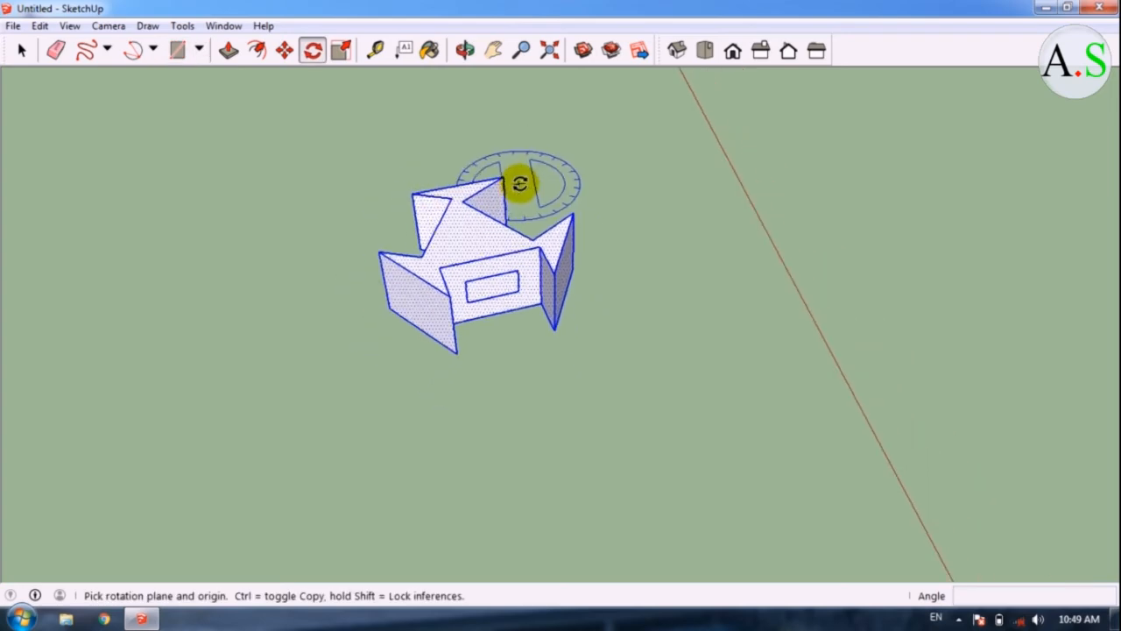
scroll(505, 233, "up", 5)
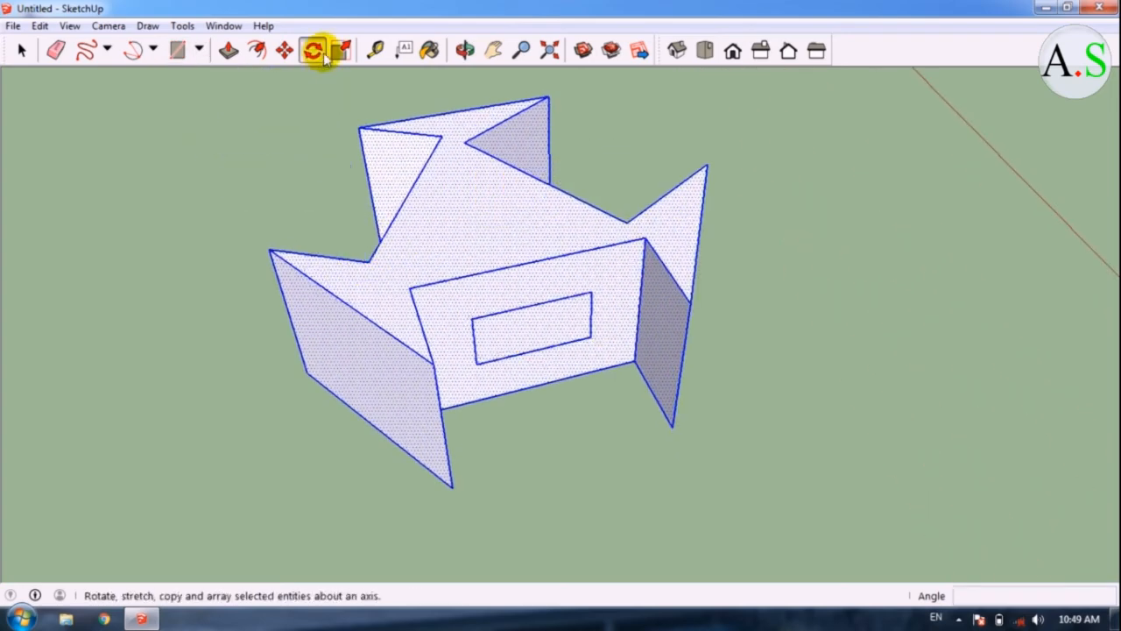
scroll(552, 295, "down", 2)
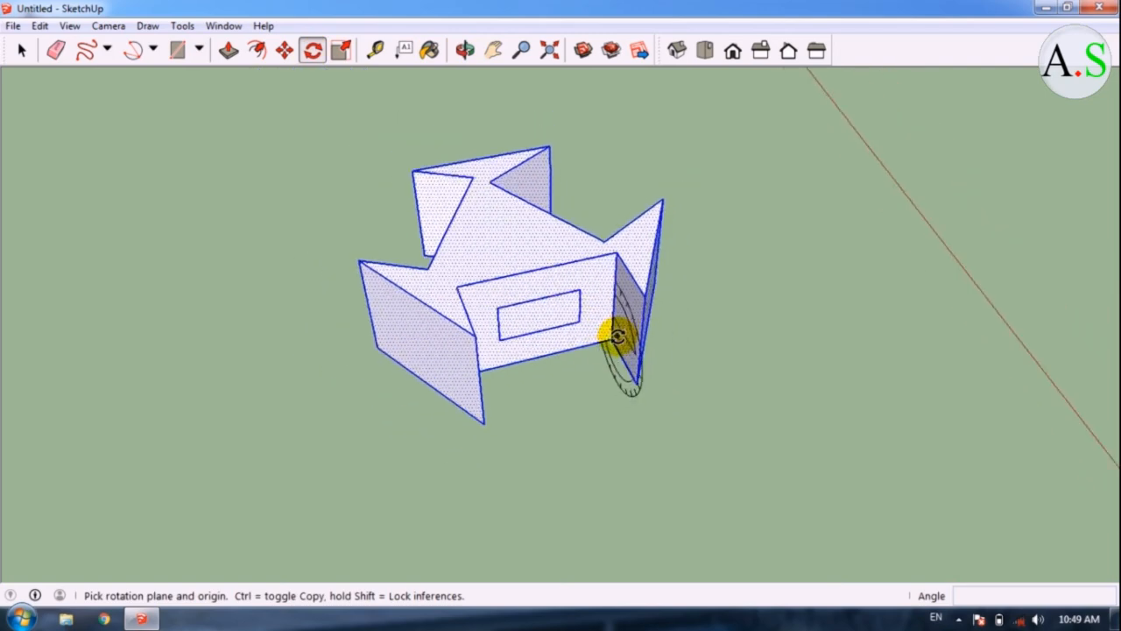
scroll(618, 335, "up", 5)
scroll(560, 368, "down", 2)
scroll(613, 381, "up", 2)
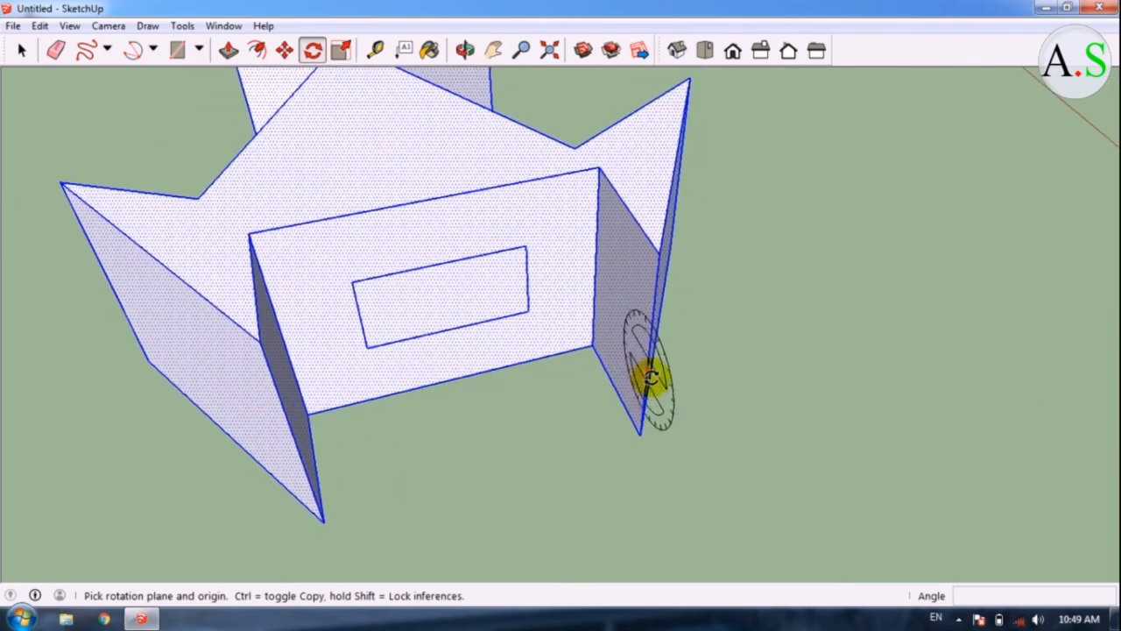
left_click(642, 434)
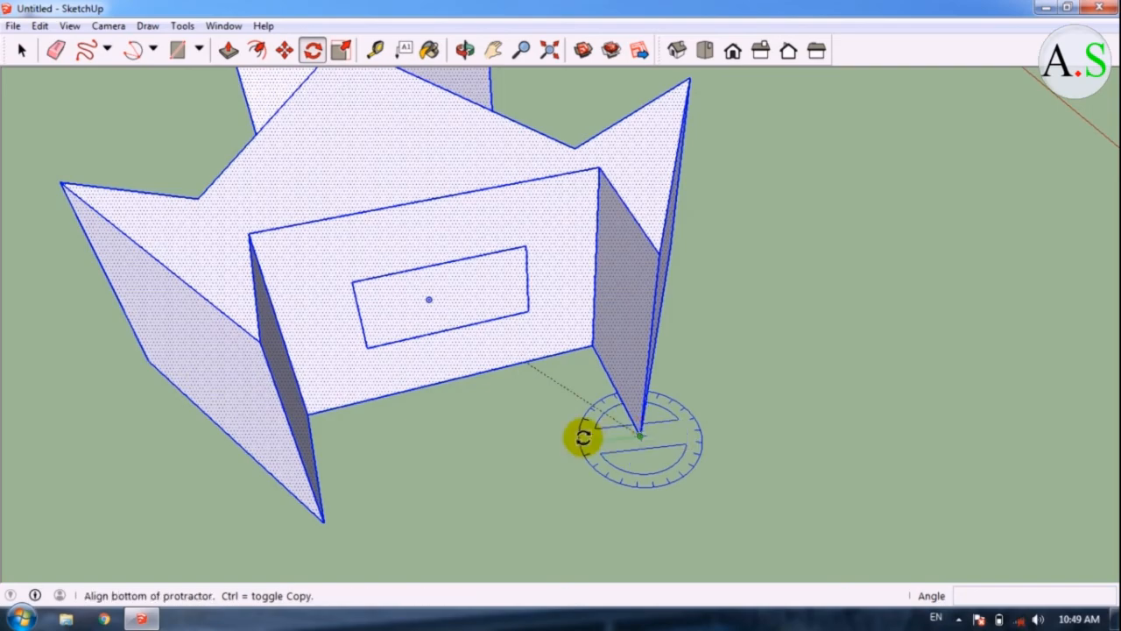
left_click(592, 345)
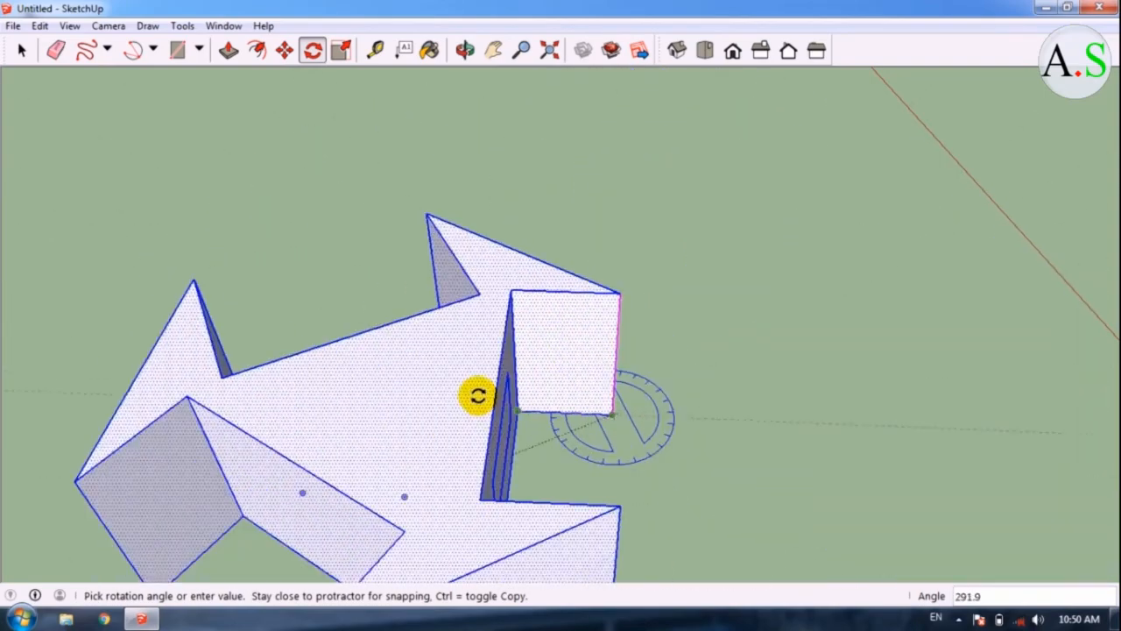
scroll(613, 187, "down", 5)
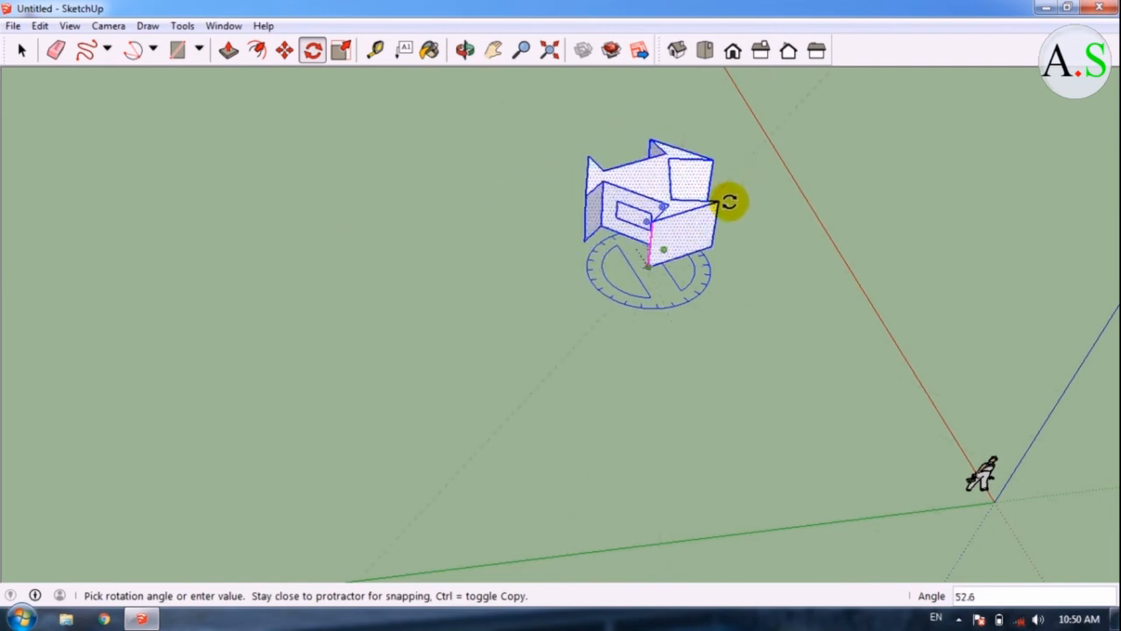
left_click(741, 233)
Scale the whole solid uniformly from a corner about the opposite point by a factor of 2
scroll(681, 239, "up", 3)
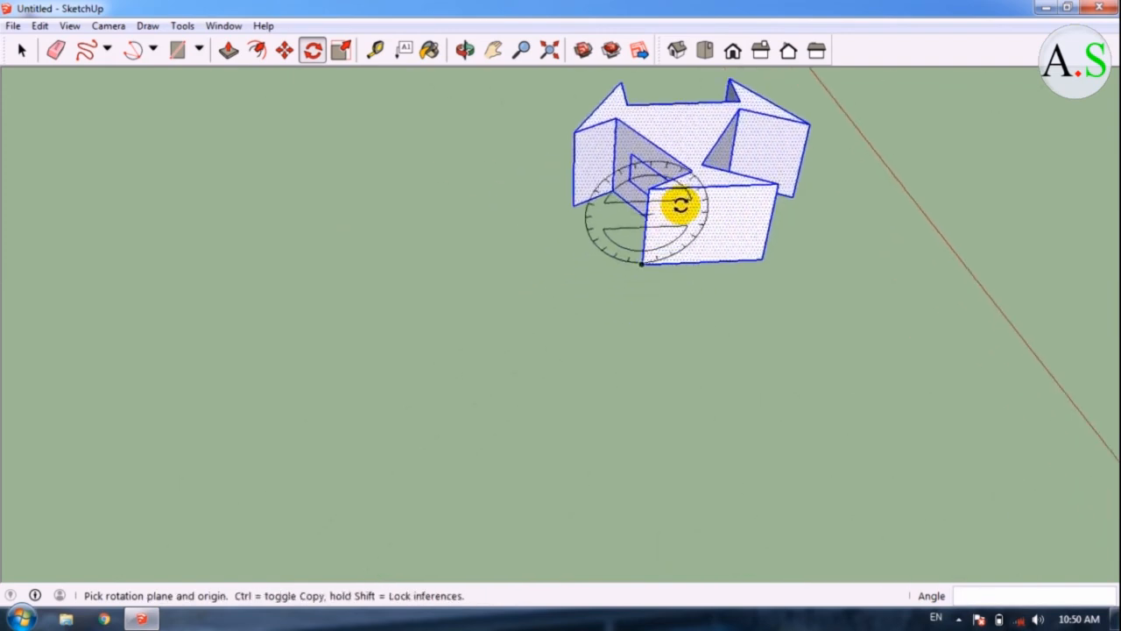
scroll(803, 171, "up", 1)
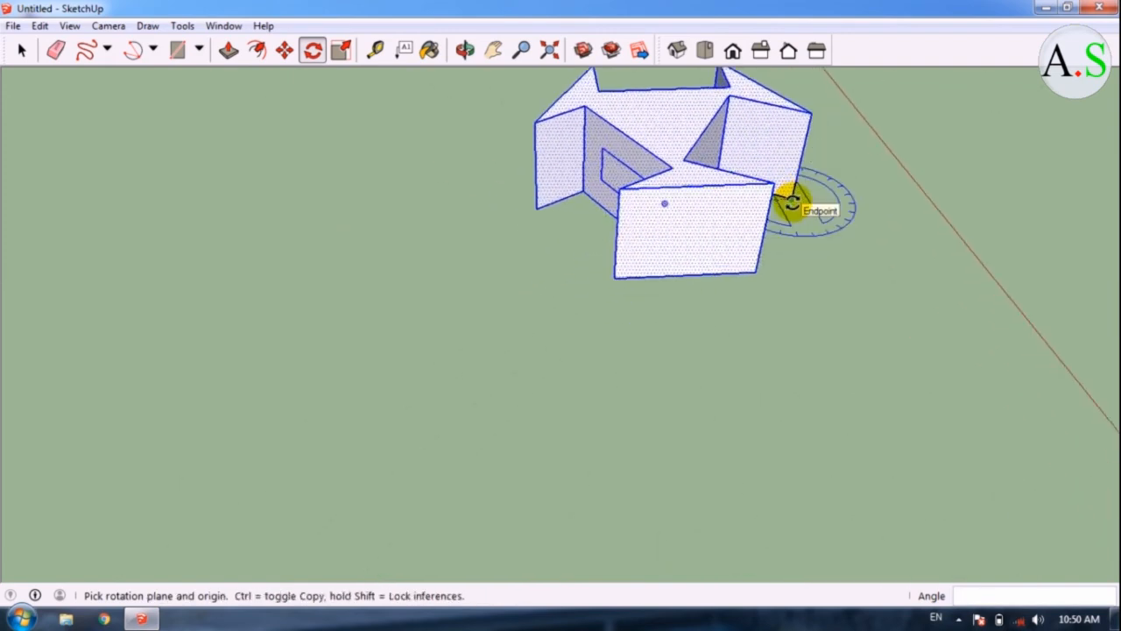
scroll(703, 233, "down", 4)
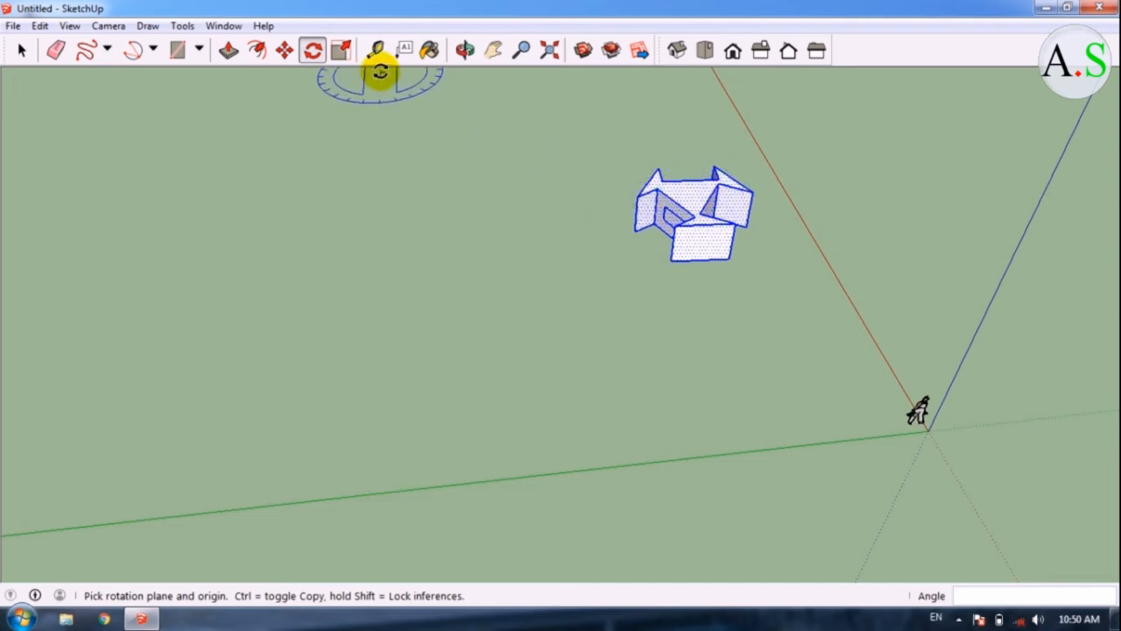
scroll(888, 283, "up", 3)
scroll(782, 187, "up", 2)
scroll(503, 548, "down", 2)
scroll(566, 266, "up", 4)
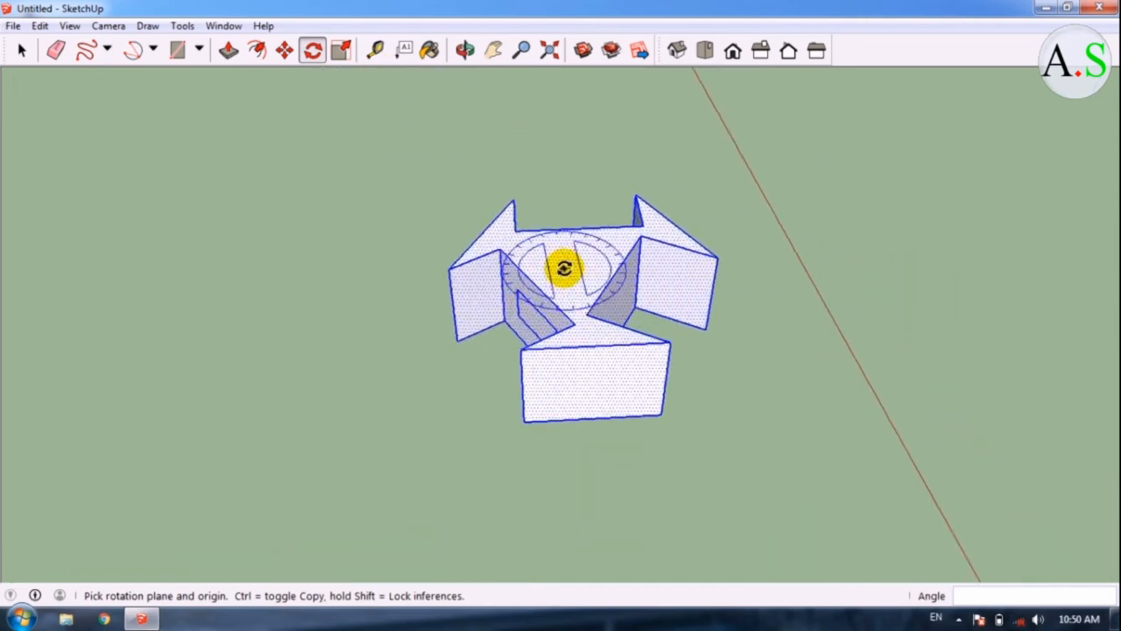
left_click(341, 52)
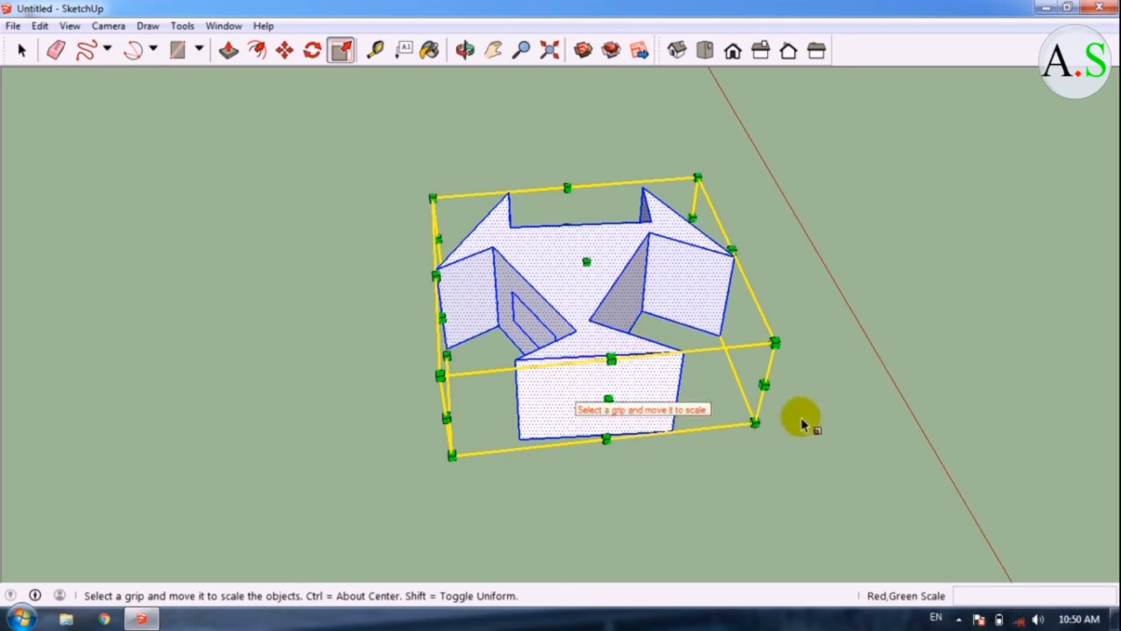
left_click_drag(755, 424, 1003, 430)
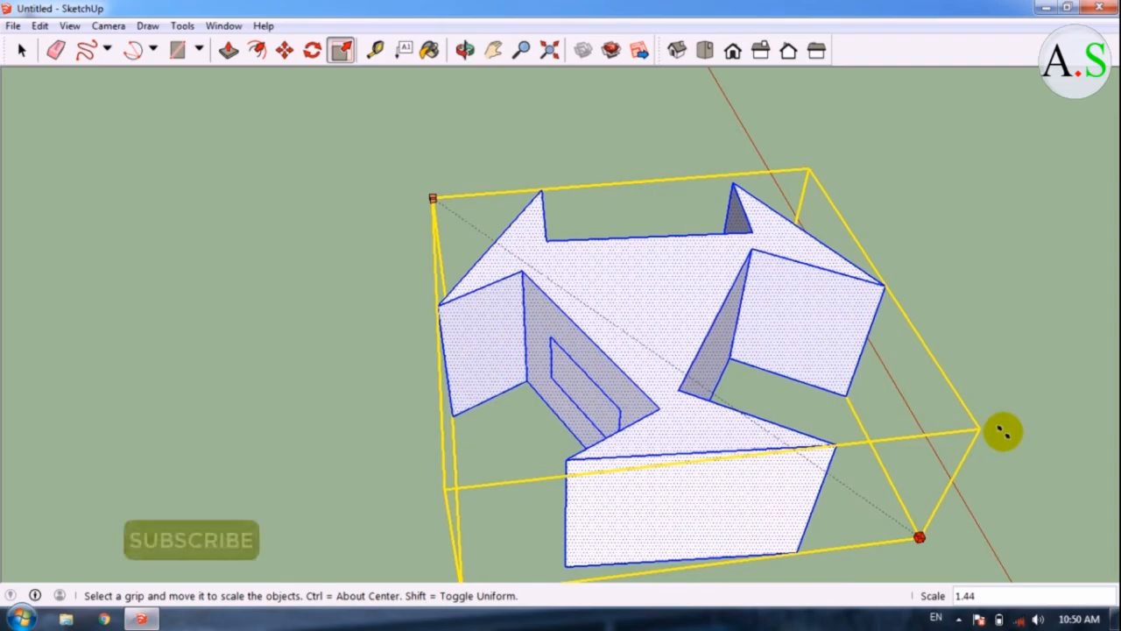
type("2")
key("Return")
Scale the solid uniformly about the opposite corner by a factor of .5
scroll(671, 338, "down", 1)
scroll(671, 338, "down", 4)
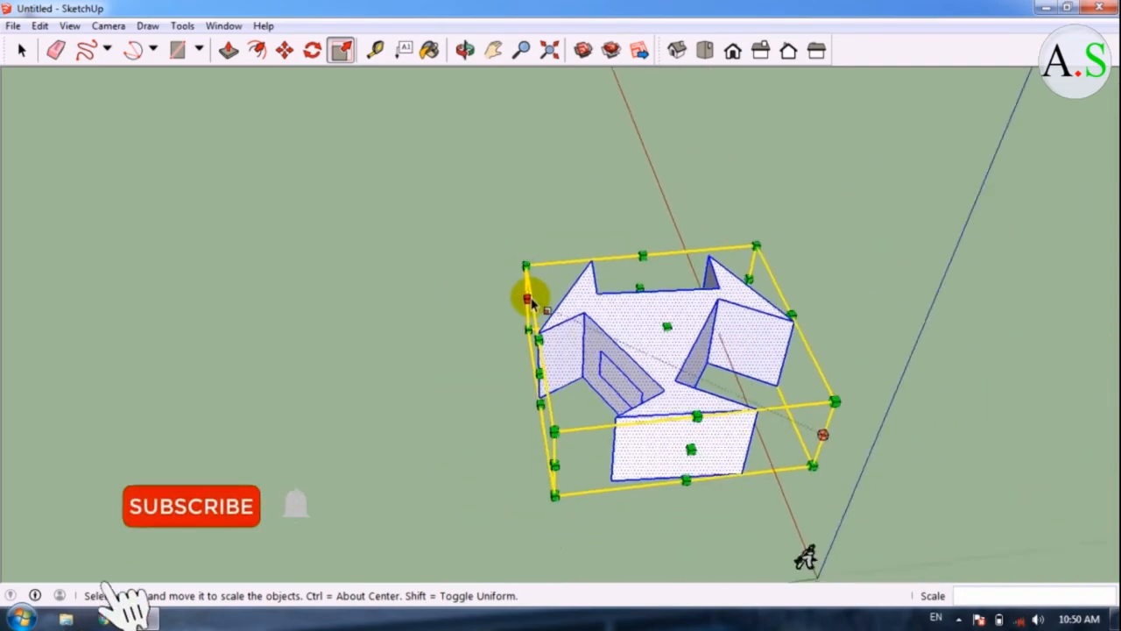
scroll(673, 337, "up", 3)
scroll(655, 374, "up", 3)
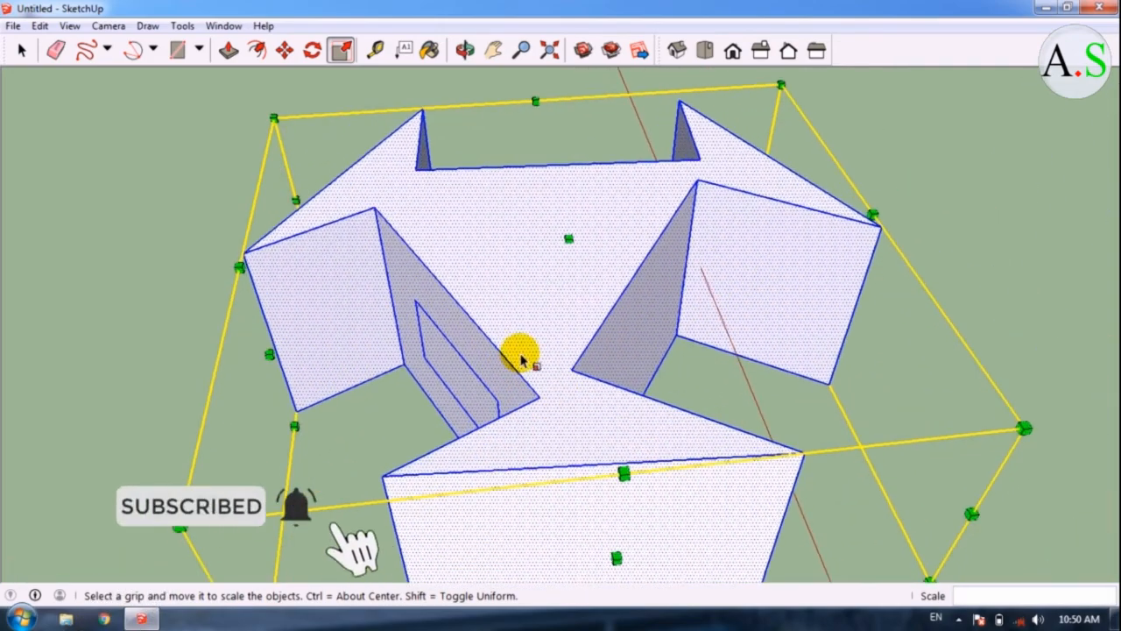
scroll(520, 356, "down", 2)
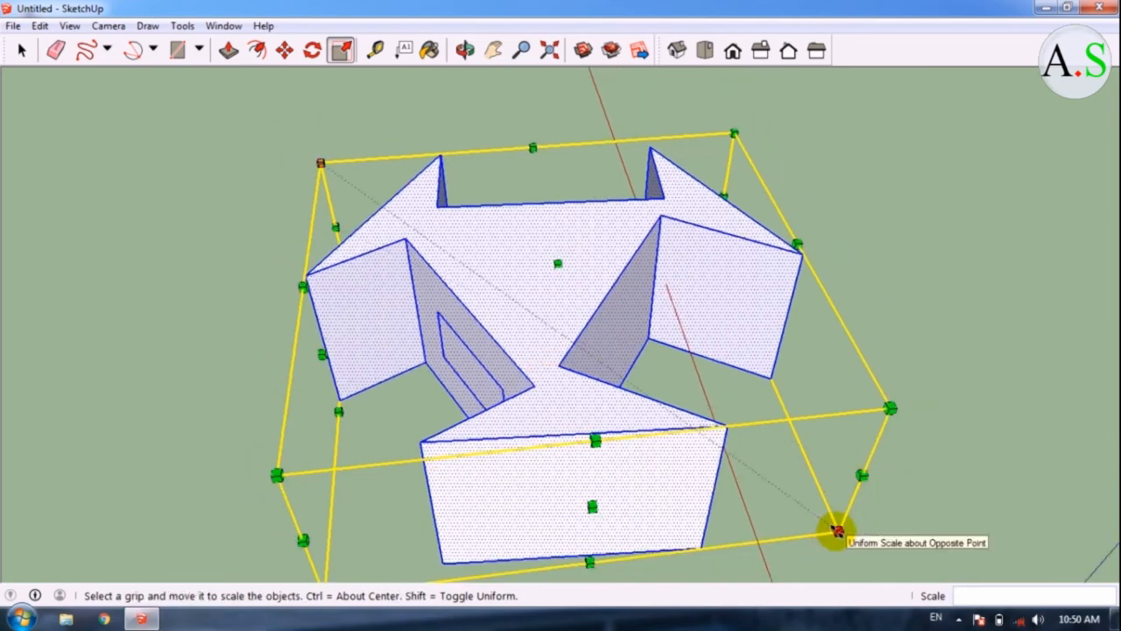
left_click_drag(837, 532, 668, 477)
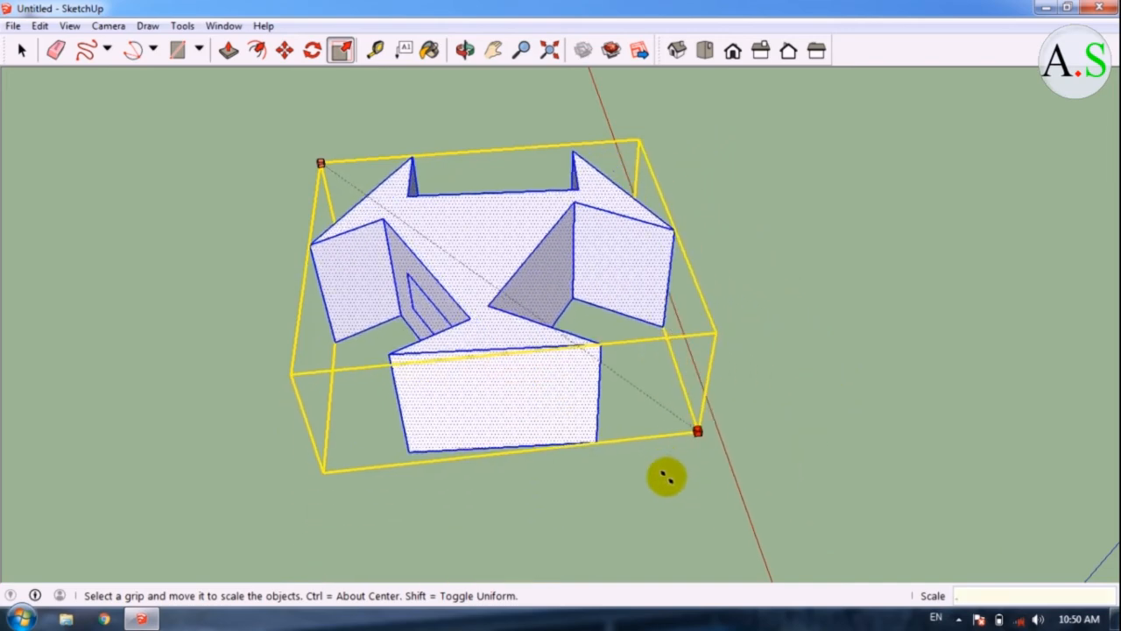
key("Return")
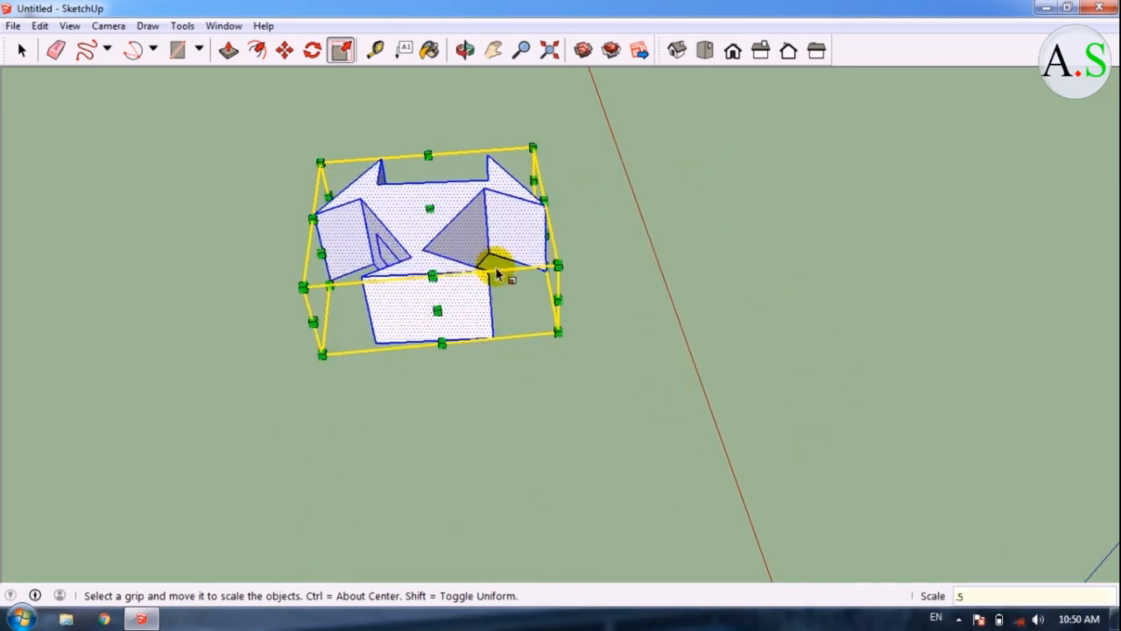
Stretch the solid by a factor of about 1.31 along the blue axis and scale it slightly along the red axis
scroll(500, 320, "up", 2)
scroll(499, 322, "down", 2)
scroll(464, 296, "up", 4)
left_click_drag(455, 401, 426, 215)
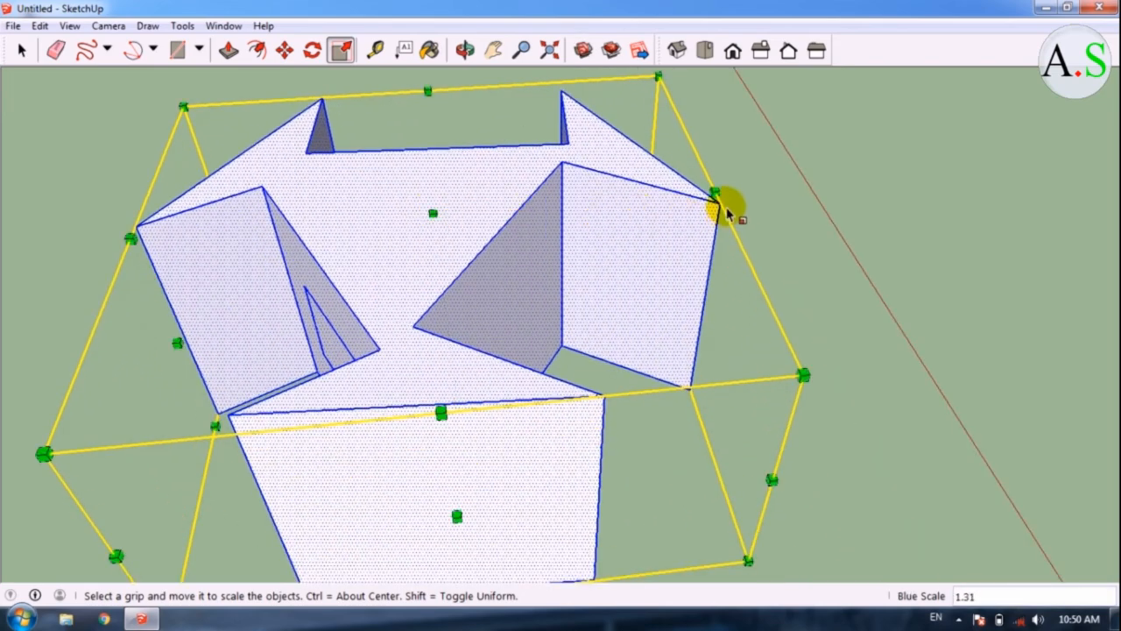
scroll(534, 198, "down", 2)
scroll(484, 407, "up", 3)
left_click_drag(491, 386, 497, 412)
scroll(522, 403, "down", 5)
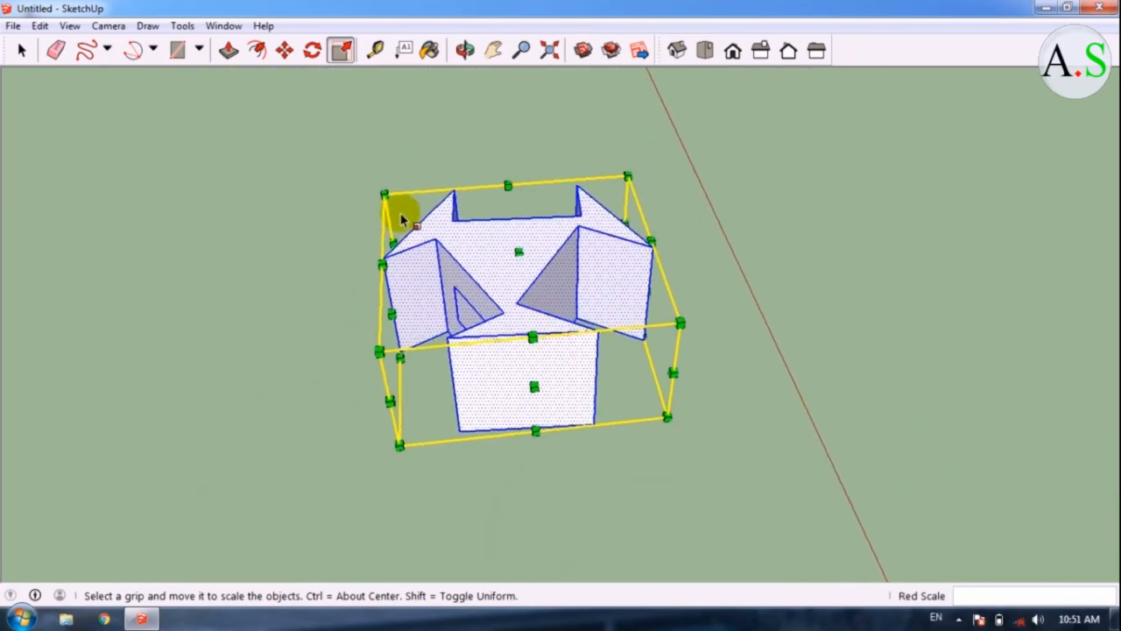
scroll(401, 219, "up", 2)
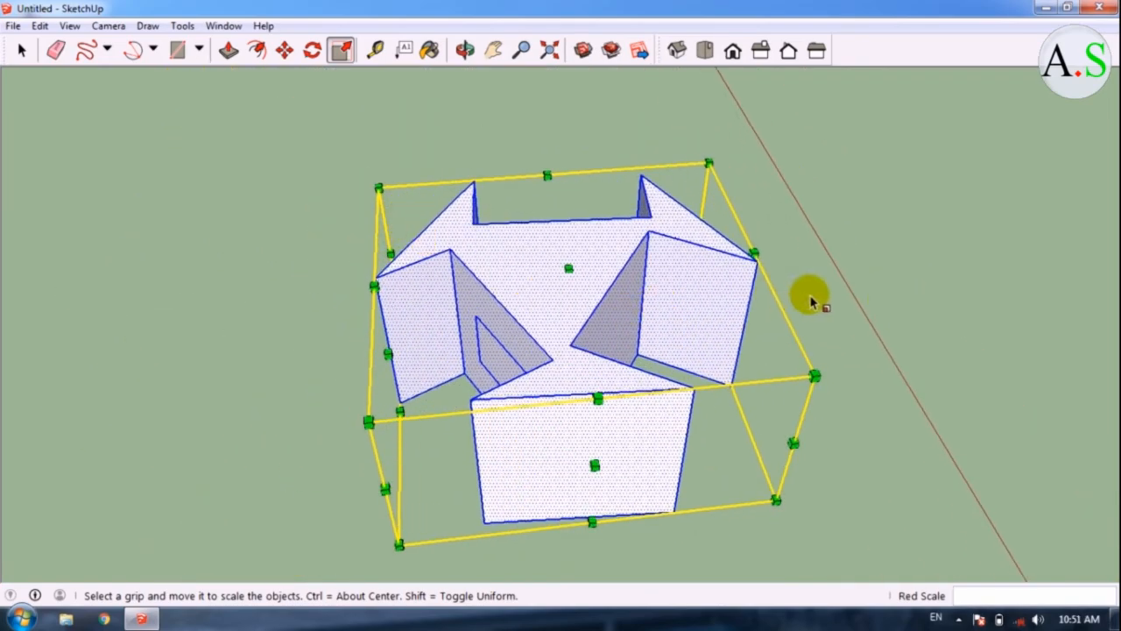
key("space")
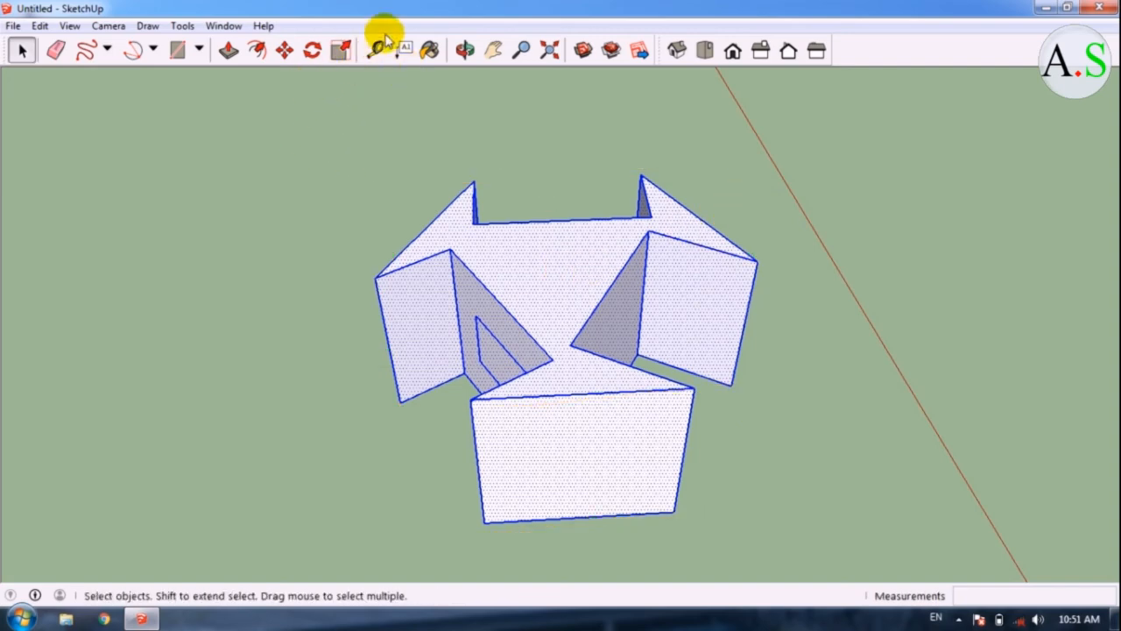
Measure the upper front edge of the front arm with Tape Measure, and start another measurement from the nearby inner corner
scroll(387, 53, "up", 2)
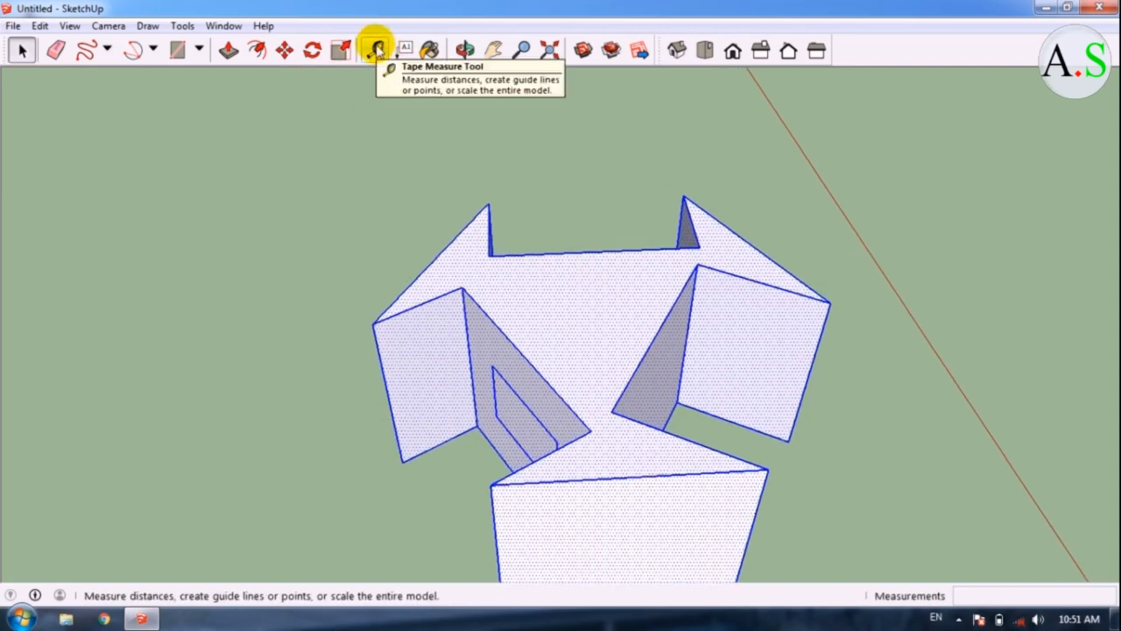
left_click(377, 48)
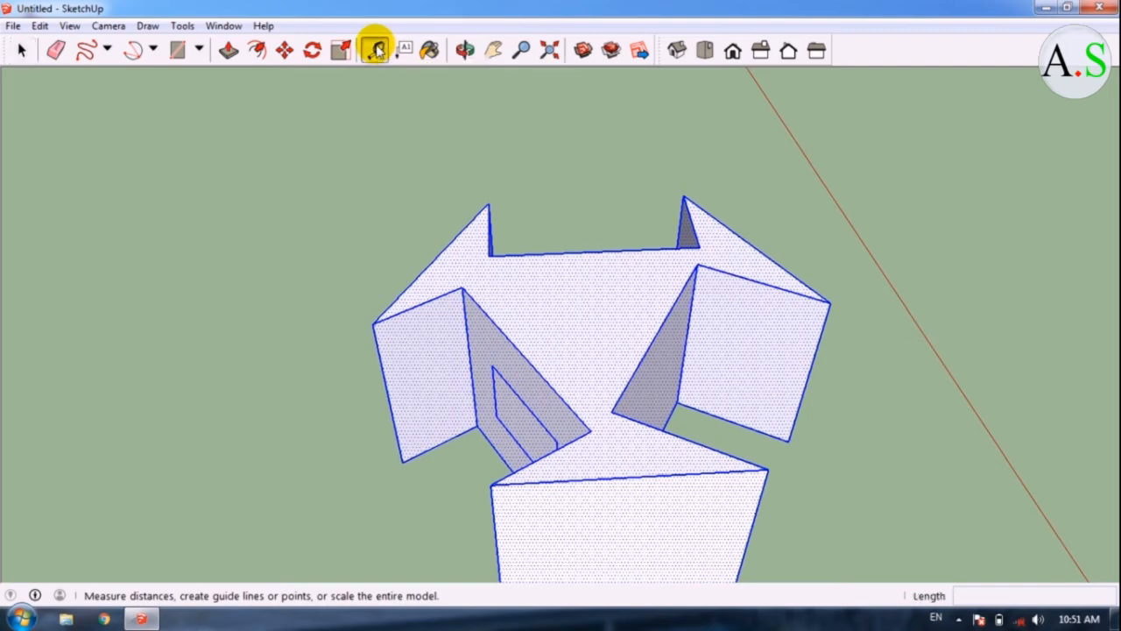
scroll(506, 224, "down", 3)
scroll(679, 387, "up", 2)
scroll(692, 412, "up", 4)
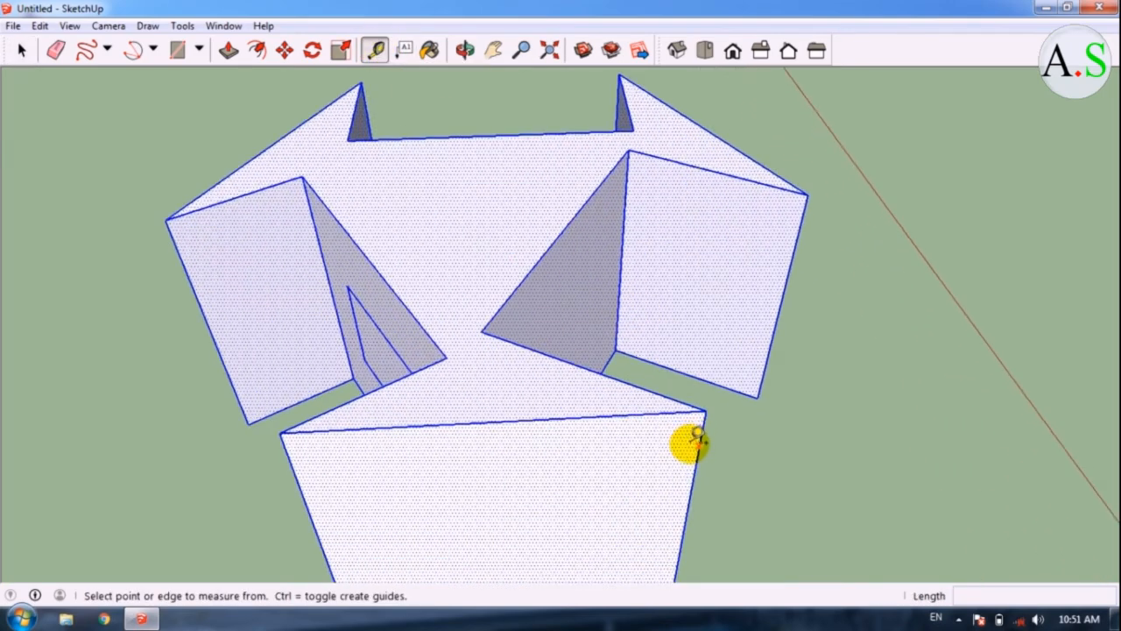
left_click(710, 399)
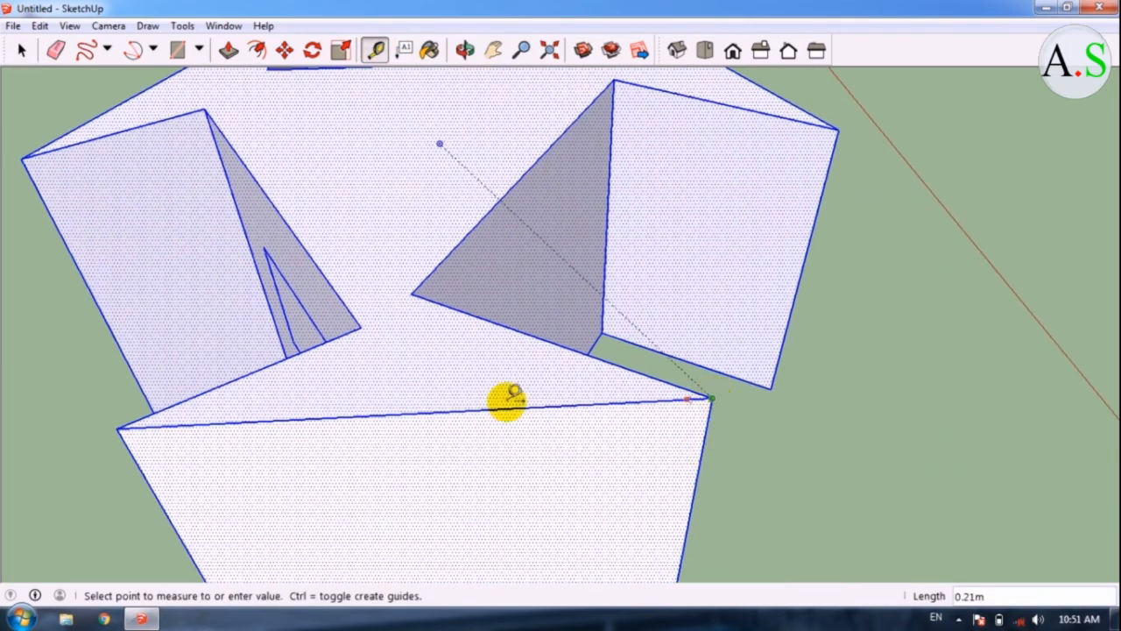
left_click(125, 426)
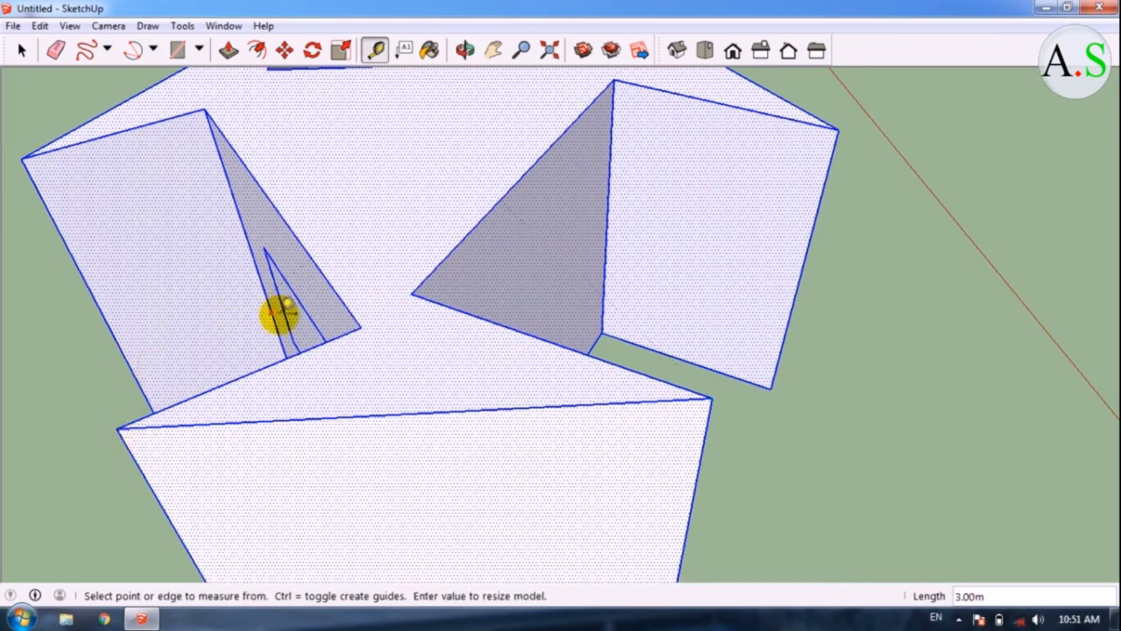
left_click(364, 329)
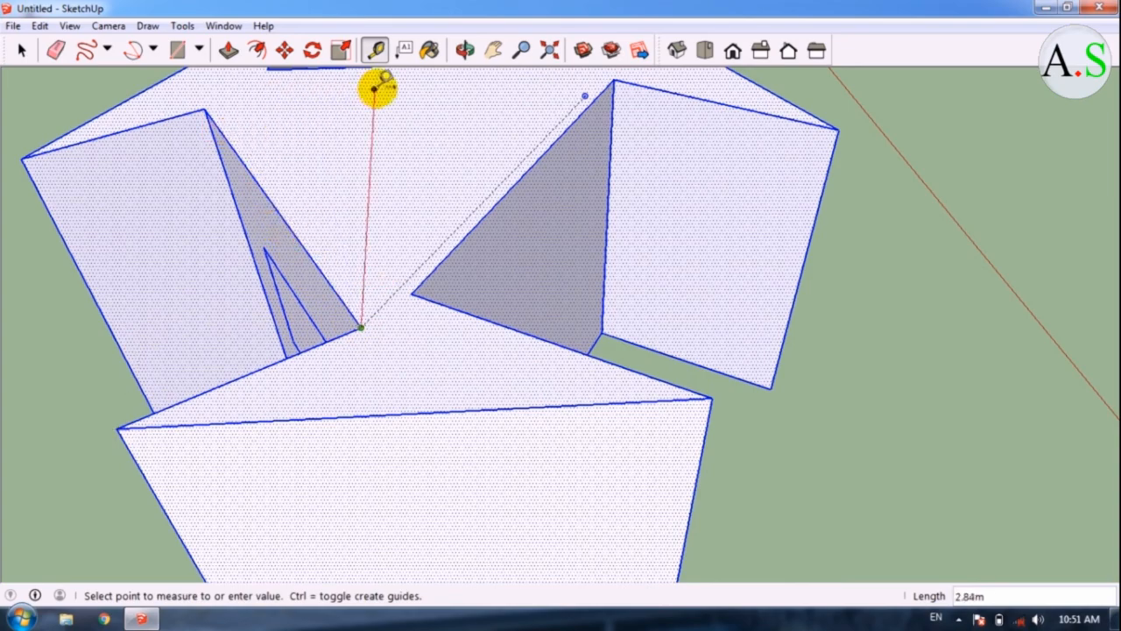
Try to attach a coordinate text label with a leader to the upper front corner of the front arm
left_click(404, 52)
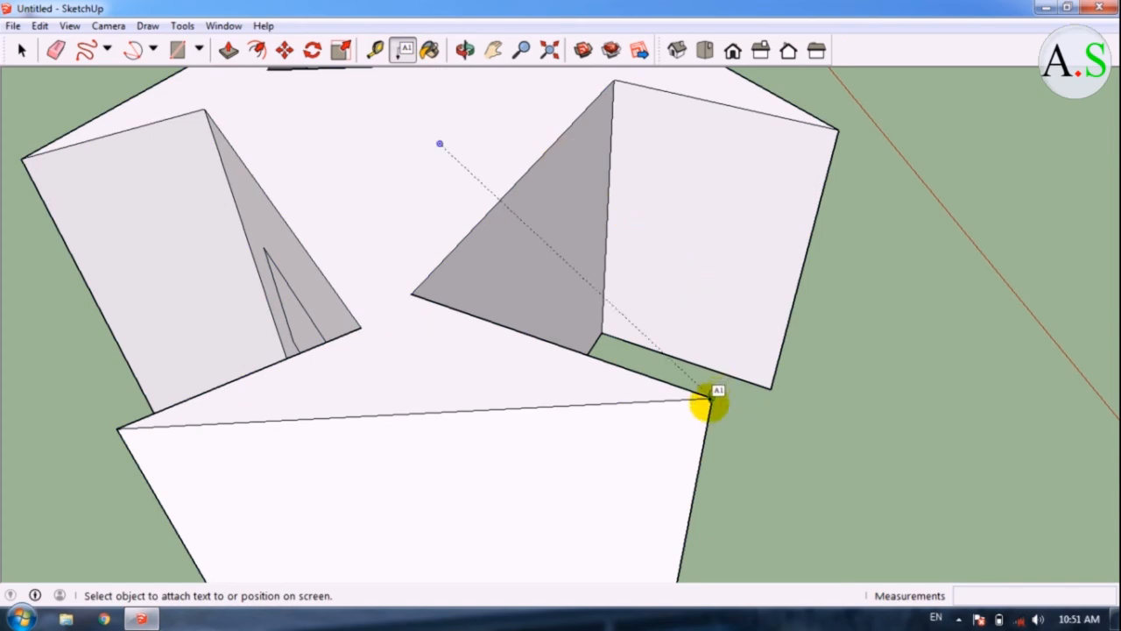
left_click(709, 403)
scroll(770, 308, "down", 4)
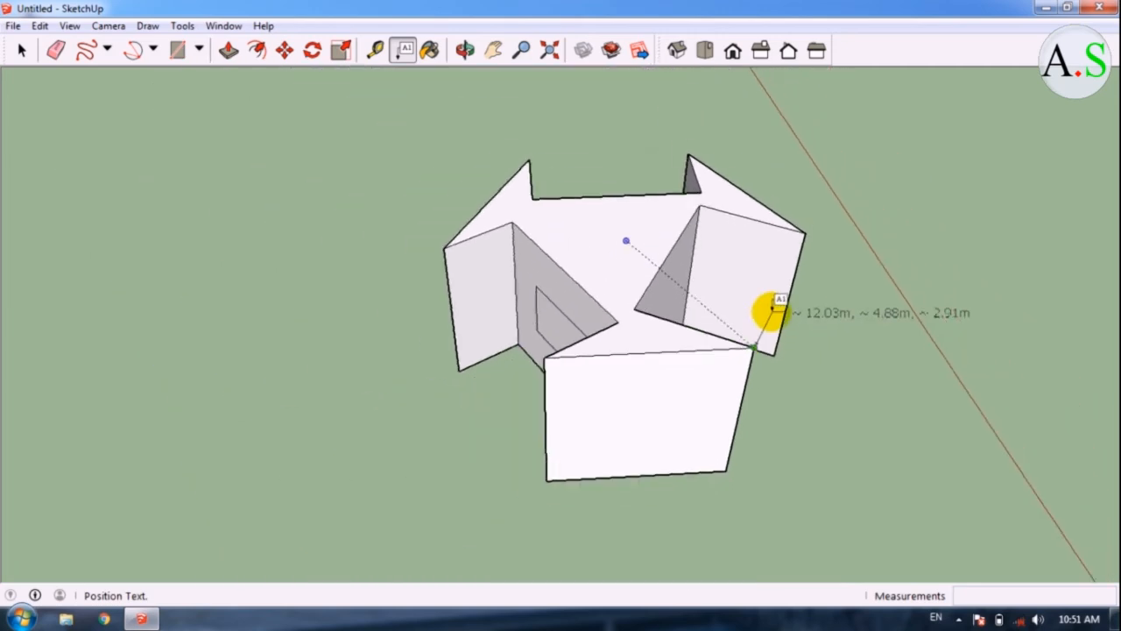
scroll(772, 306, "up", 3)
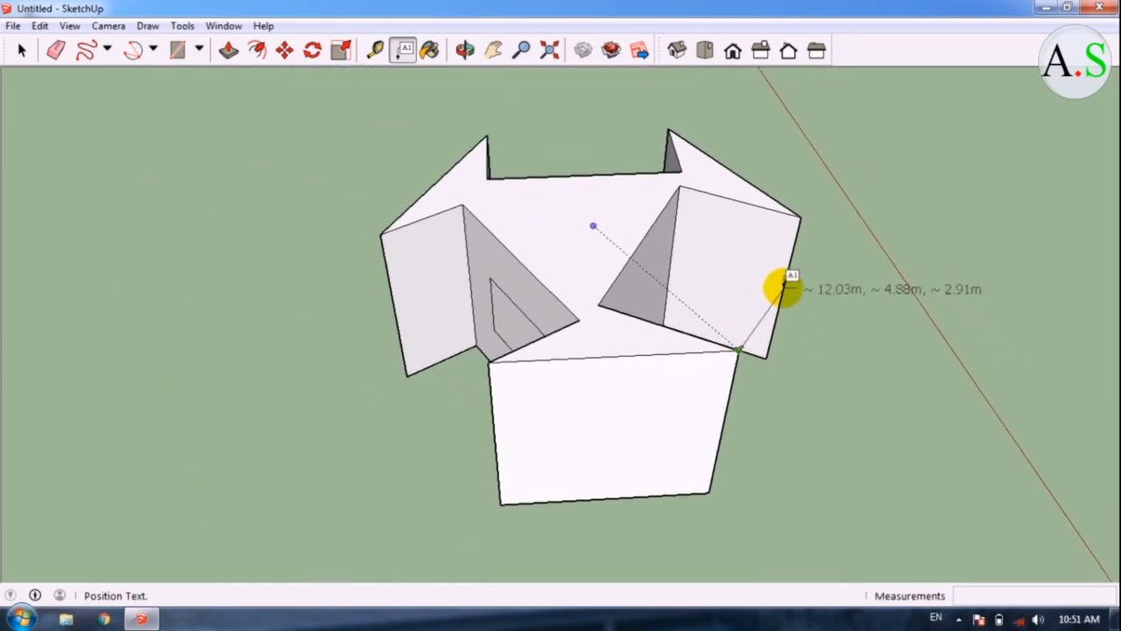
left_click(808, 318)
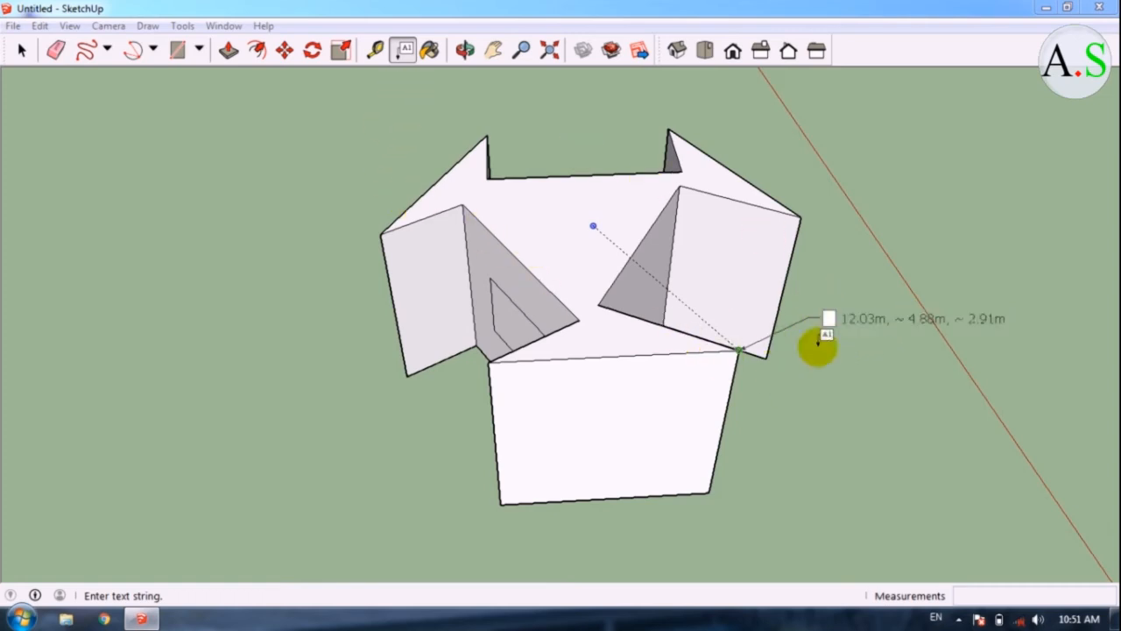
key("Escape")
scroll(424, 77, "up", 2)
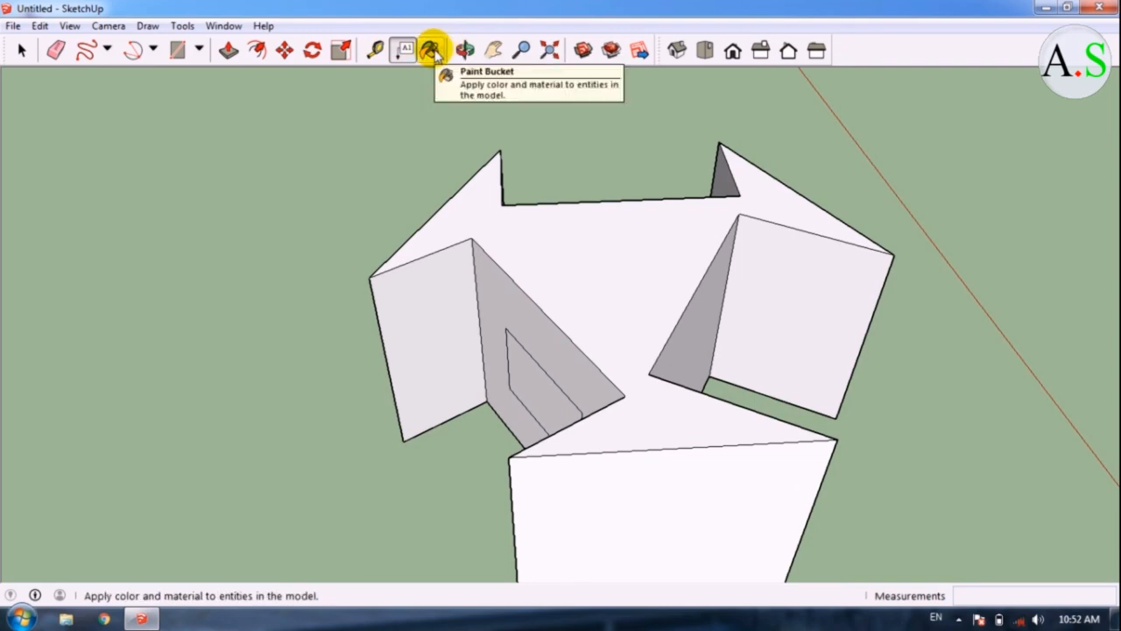
Paint the front arm's end face and the left arm's end and inner side faces with Color J06 from the Colors collection
left_click(432, 51)
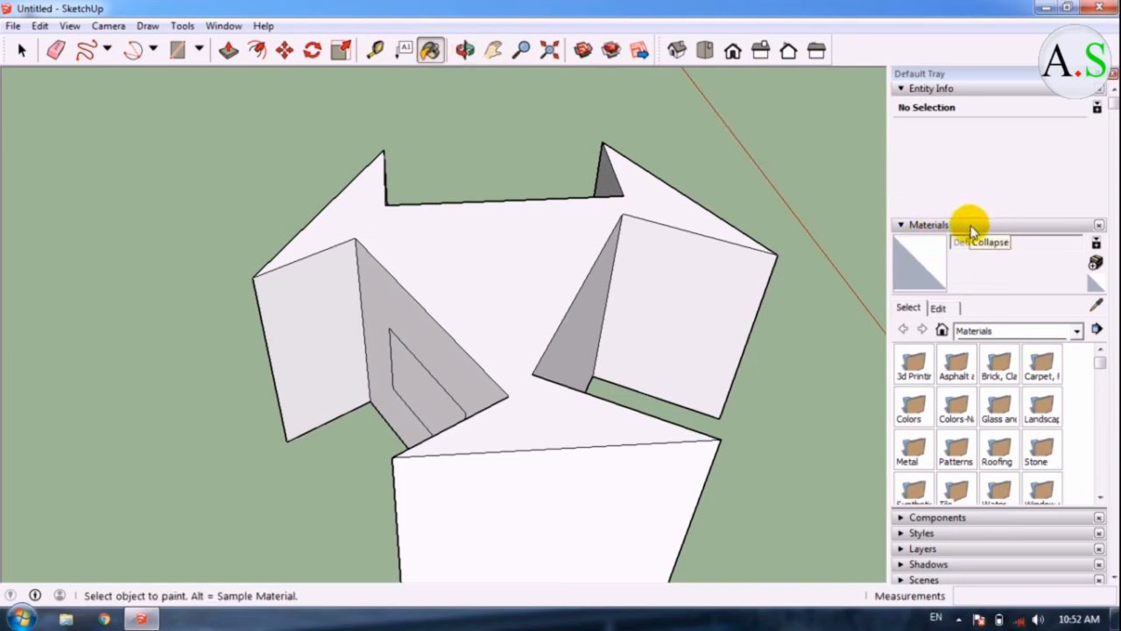
left_click(1076, 333)
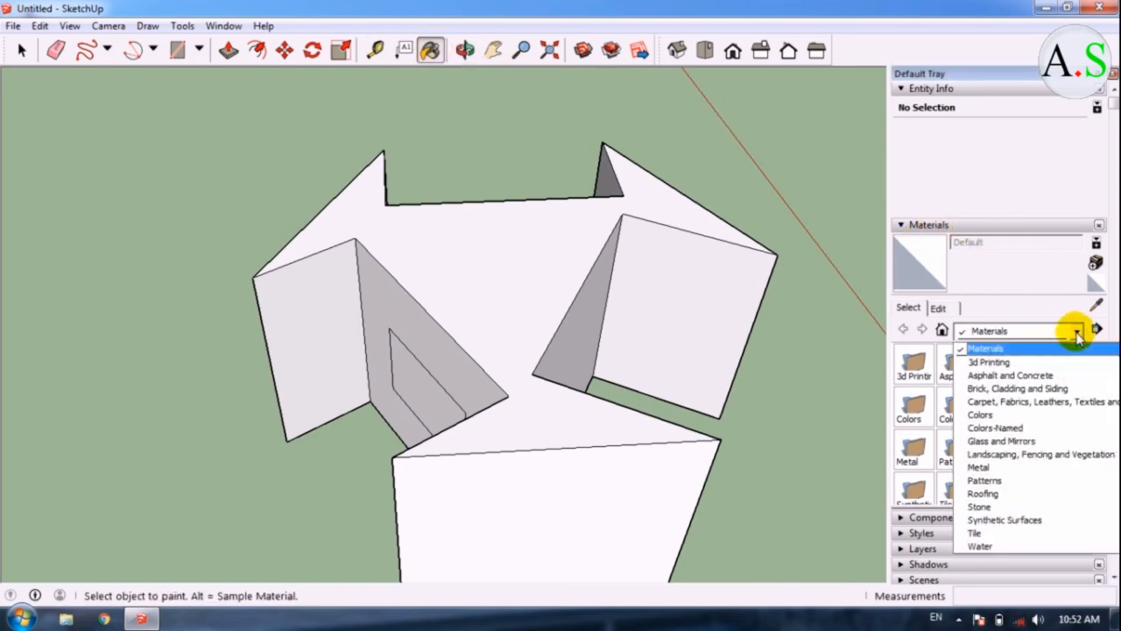
left_click(978, 415)
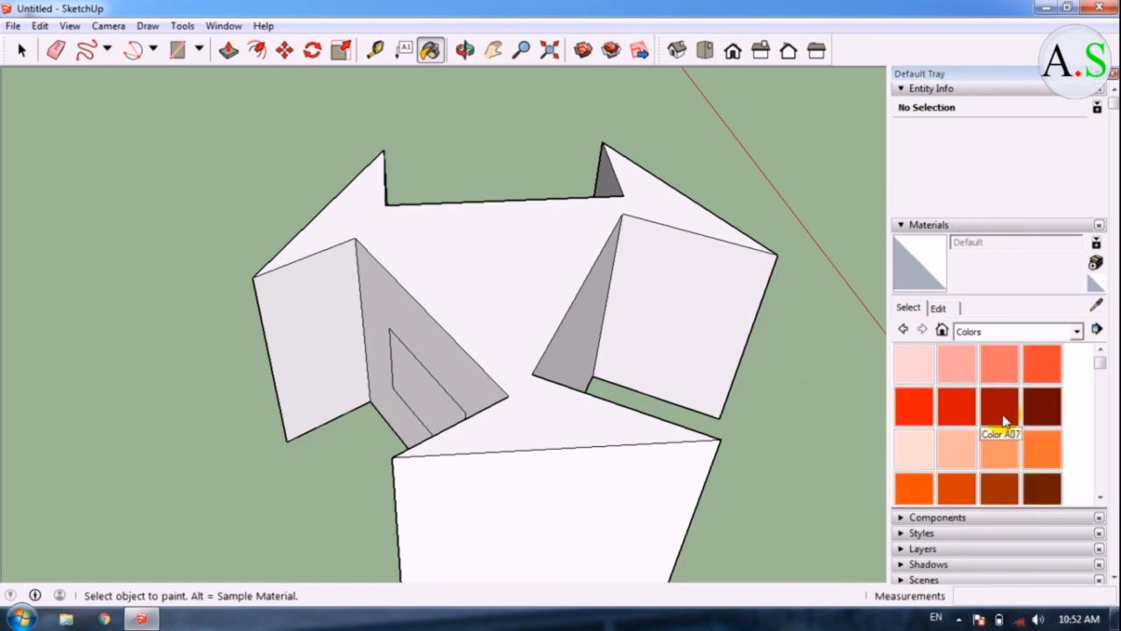
scroll(954, 398, "down", 3)
scroll(952, 398, "down", 9)
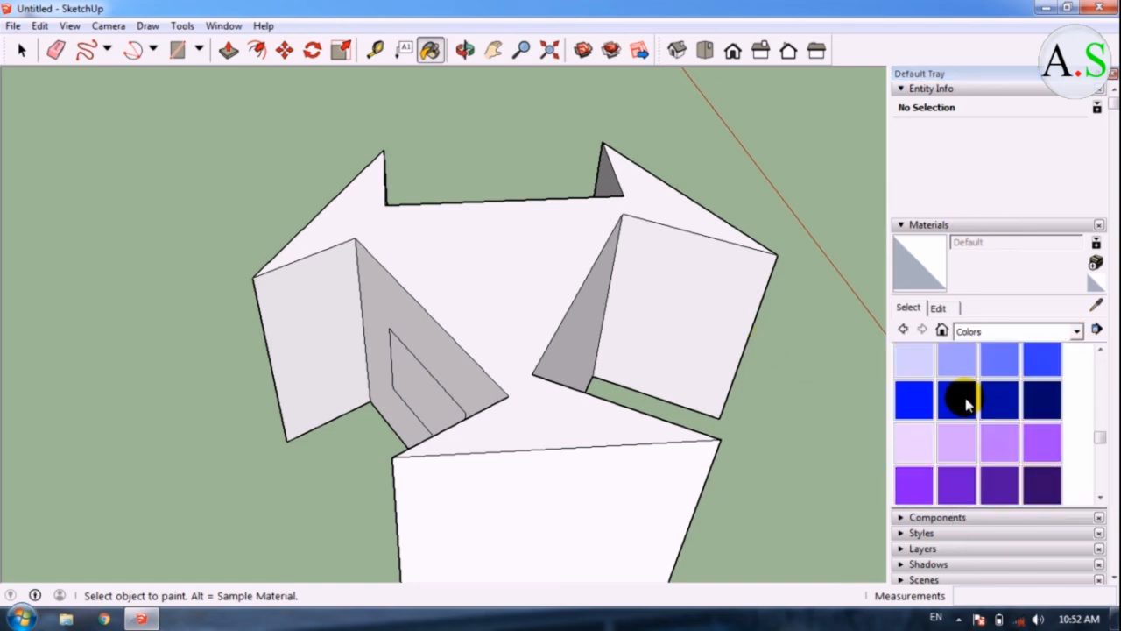
scroll(968, 403, "down", 5)
scroll(959, 398, "up", 4)
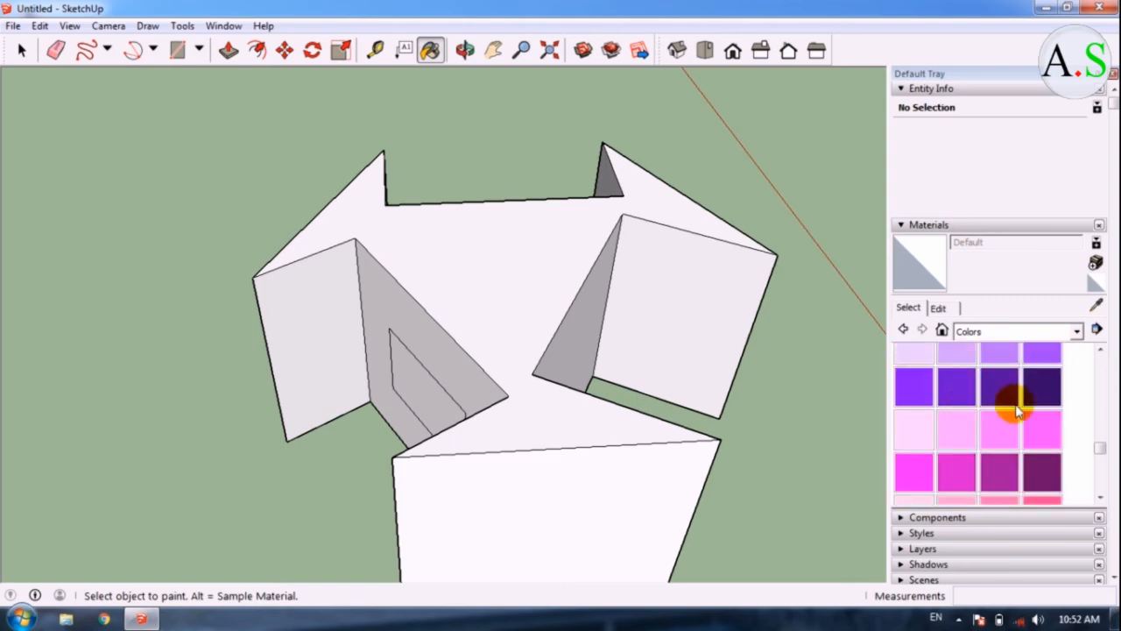
left_click(954, 392)
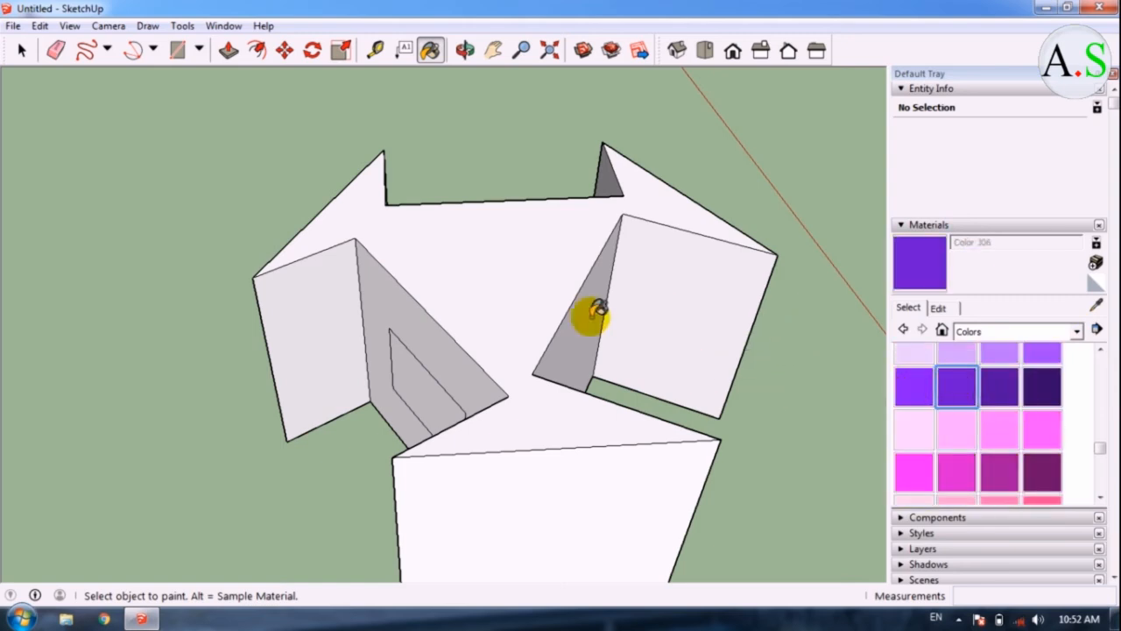
scroll(621, 313, "down", 3)
scroll(820, 373, "up", 3)
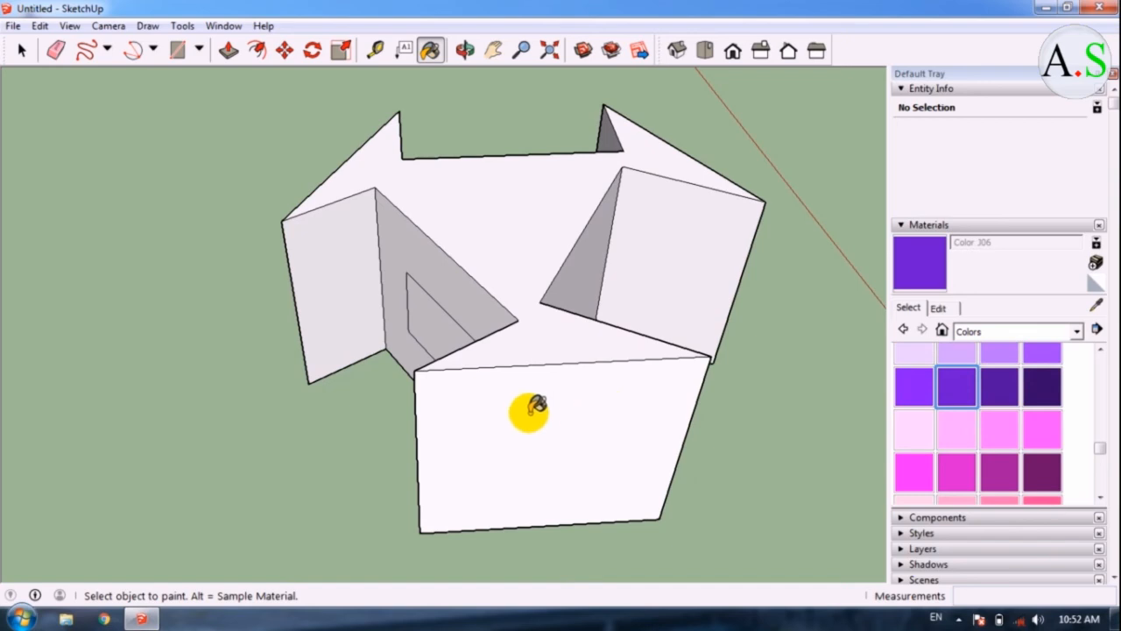
left_click(596, 367)
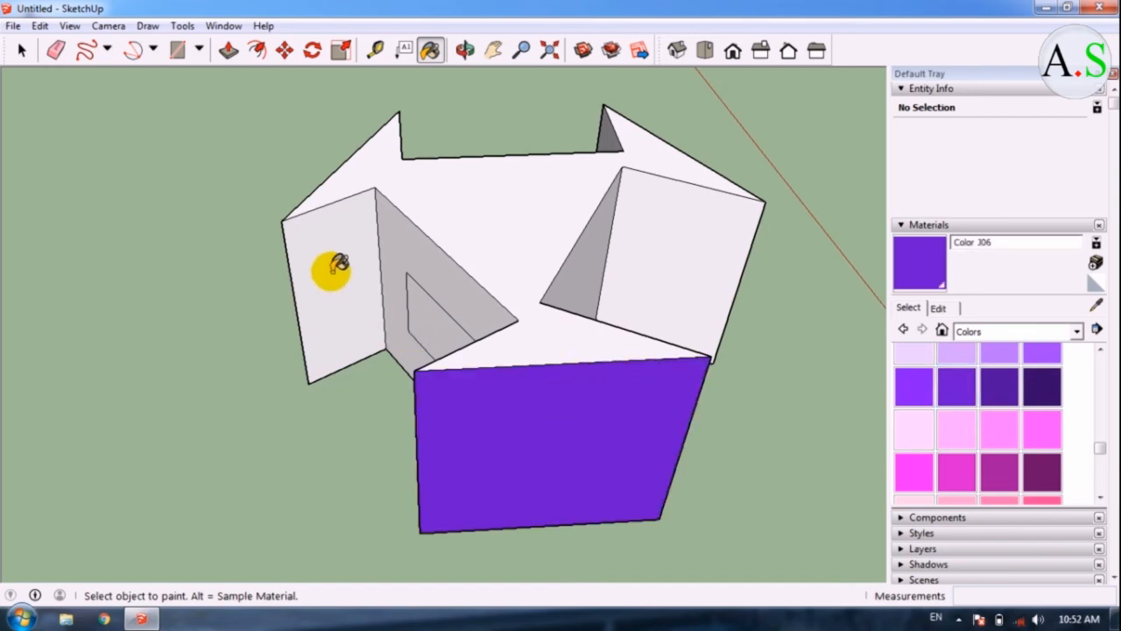
left_click(368, 254)
left_click(389, 242)
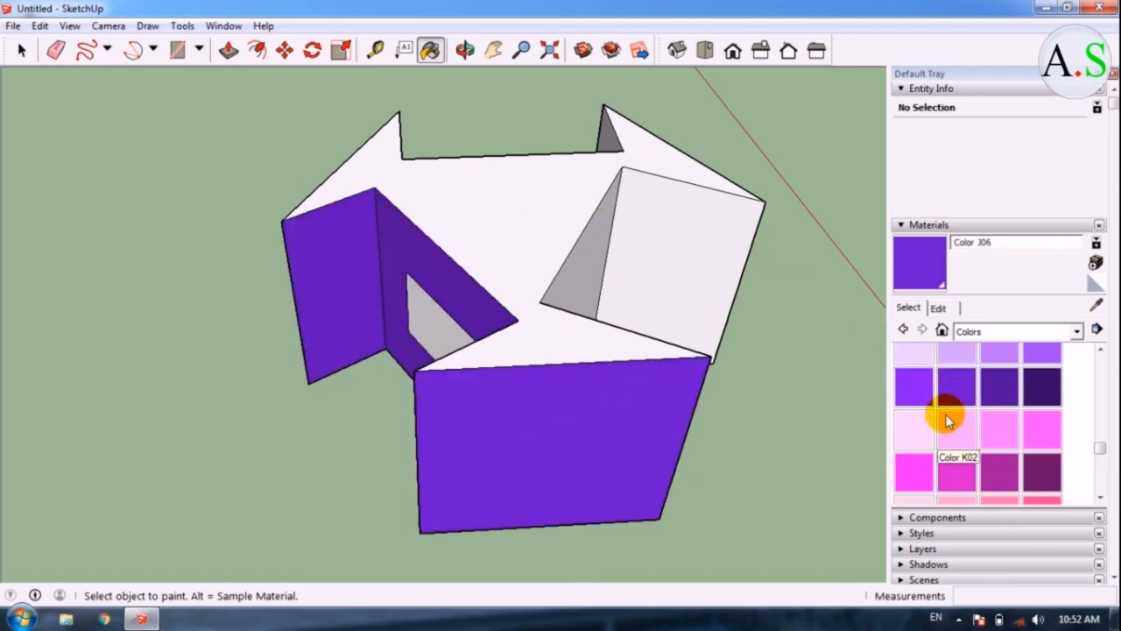
Paint the right arm's end face, its inner side face and the solid's top face with Color K02
left_click(976, 429)
left_click(670, 253)
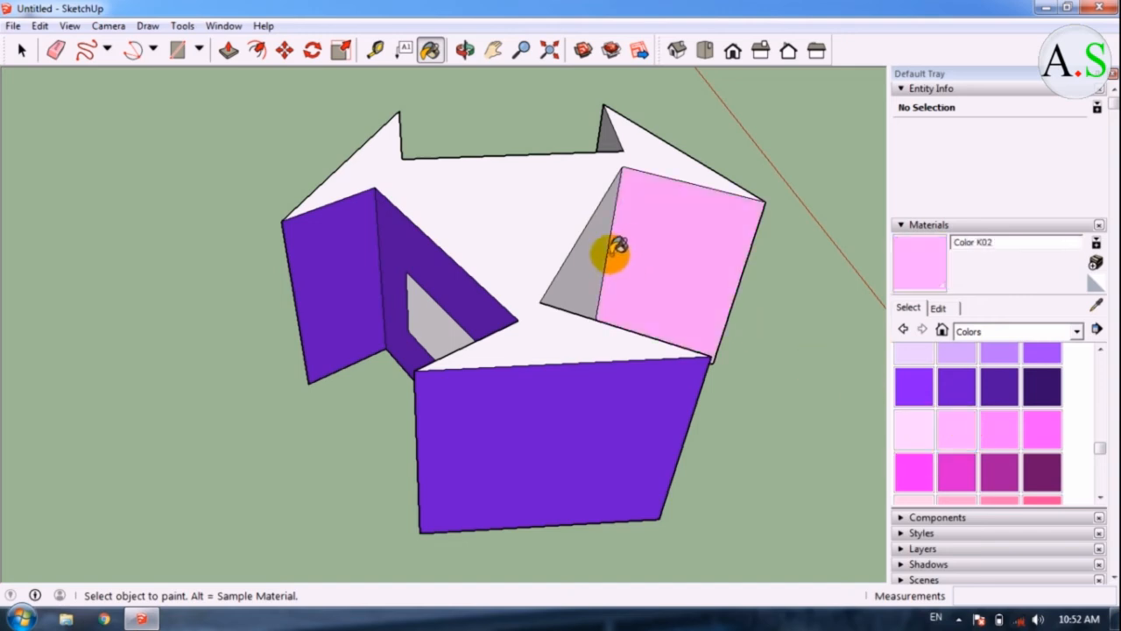
left_click(600, 250)
left_click(578, 209)
Examine the painted solid from several sides with the Orbit tool, including the arm faces and the inset rectangle
scroll(526, 219, "down", 3)
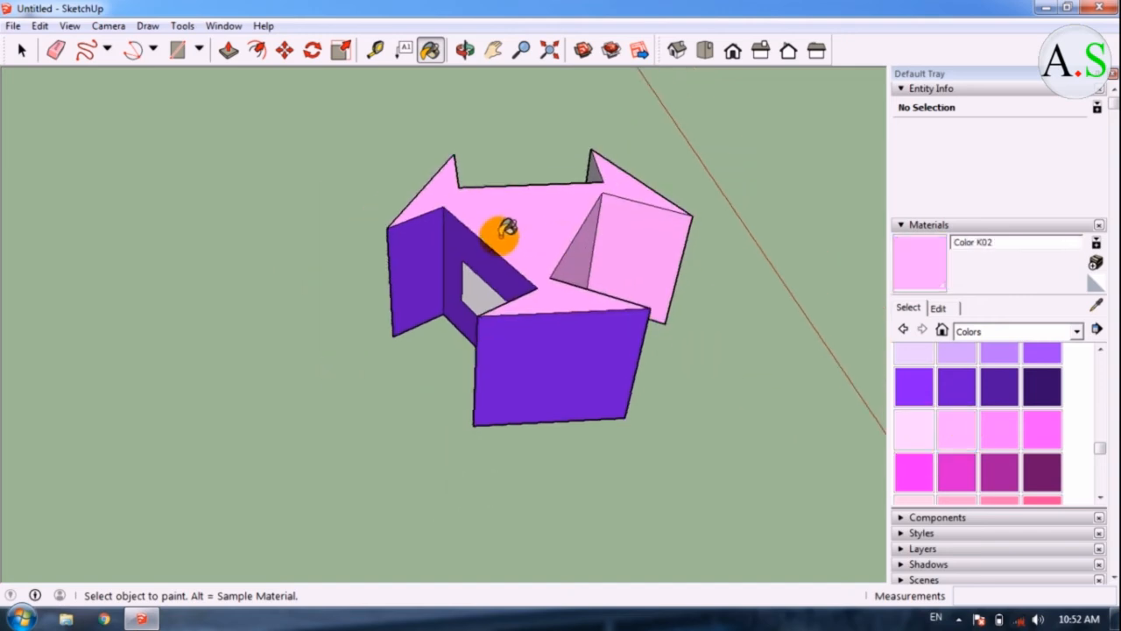
scroll(500, 230, "up", 4)
scroll(525, 186, "up", 3)
scroll(491, 176, "down", 2)
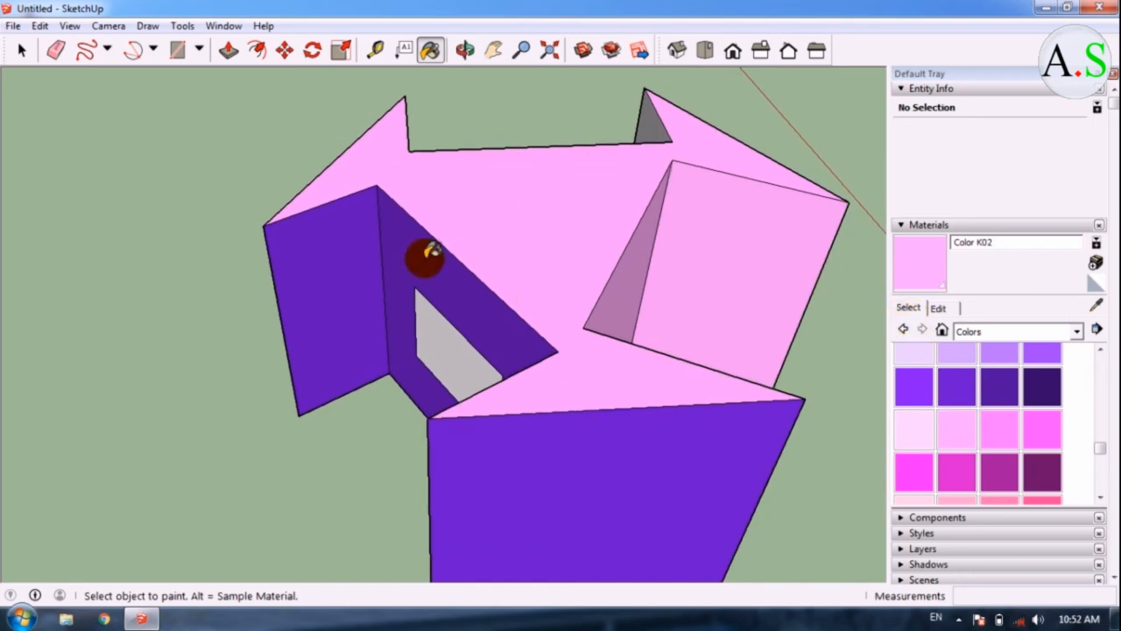
scroll(426, 255, "down", 2)
scroll(625, 211, "up", 3)
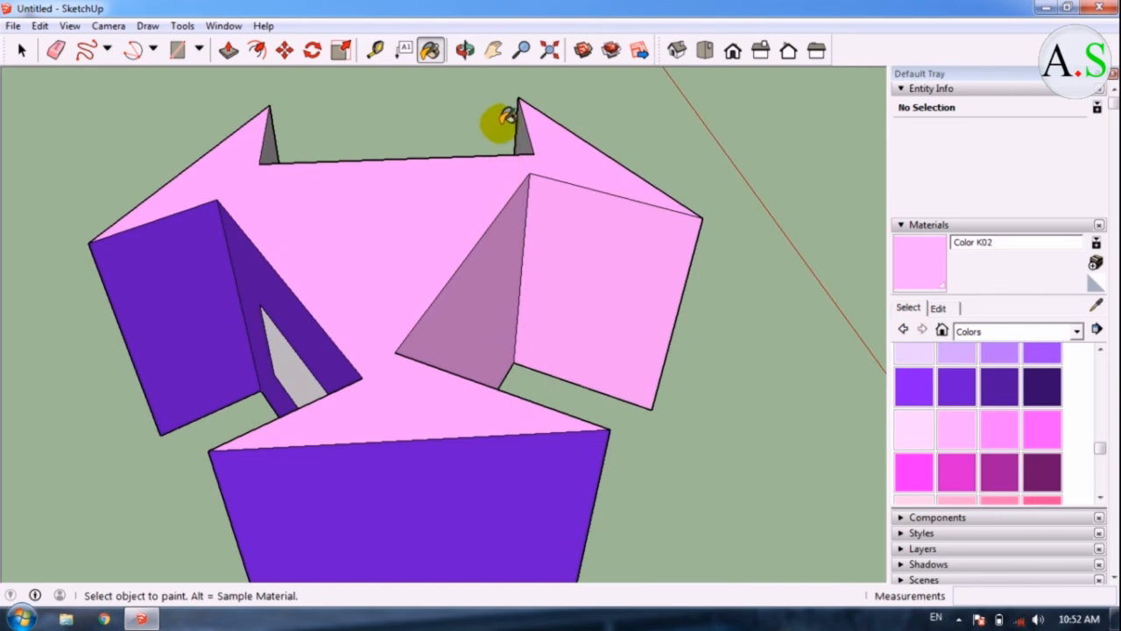
left_click(465, 50)
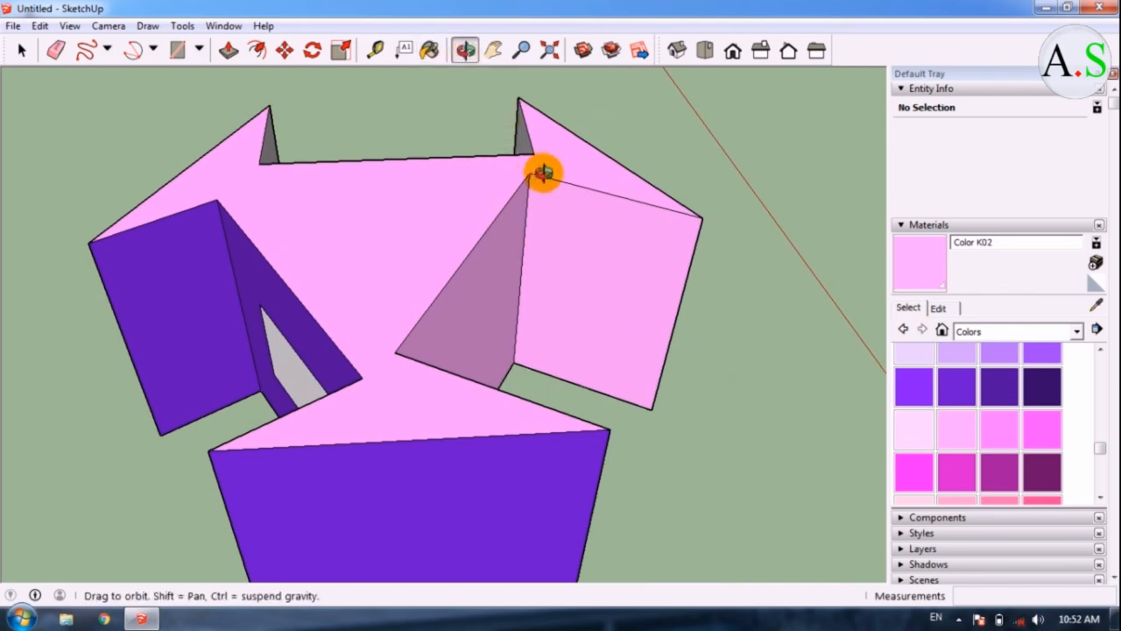
left_click_drag(540, 170, 601, 238)
left_click_drag(487, 243, 662, 183)
left_click_drag(500, 218, 613, 230)
left_click_drag(461, 245, 560, 220)
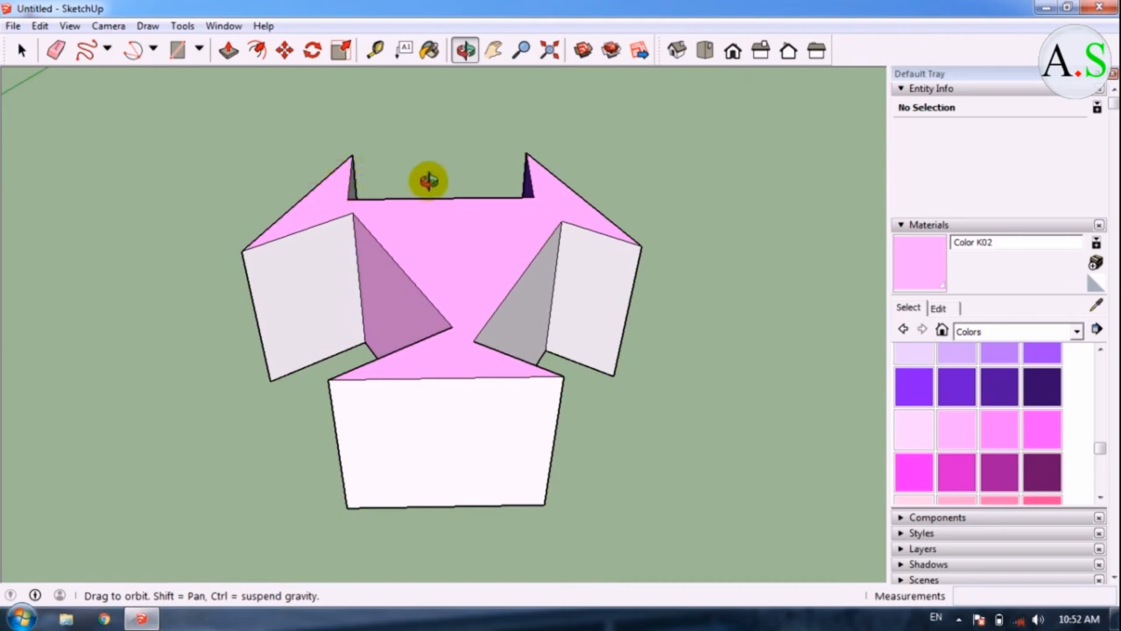
scroll(411, 198, "up", 1)
left_click_drag(409, 200, 964, 183)
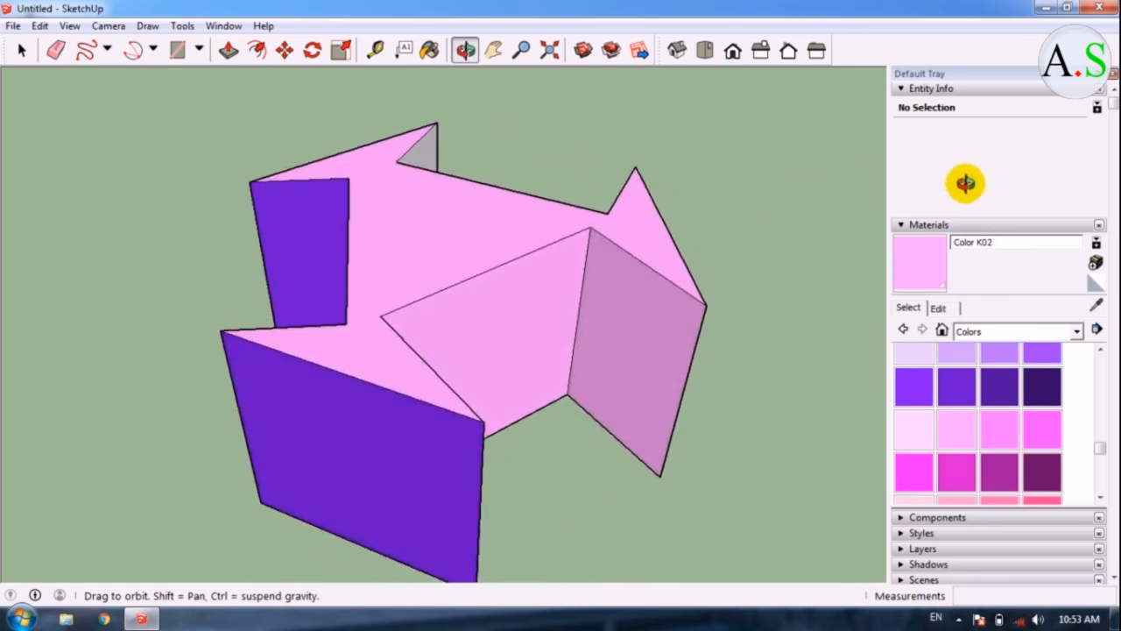
scroll(560, 203, "down", 2)
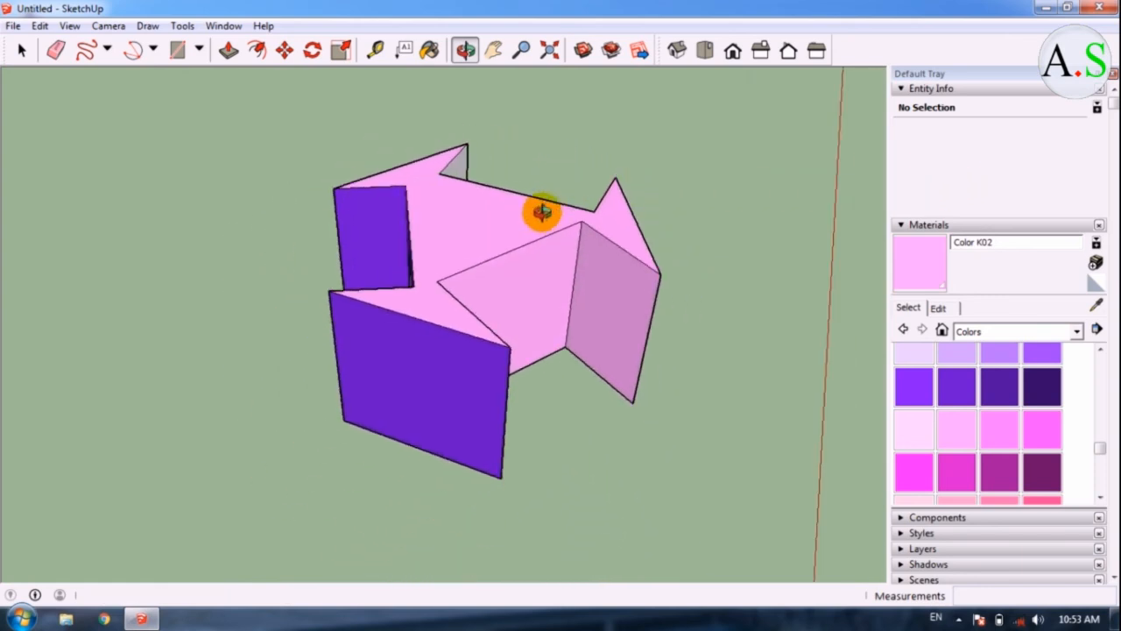
left_click_drag(538, 210, 807, 211)
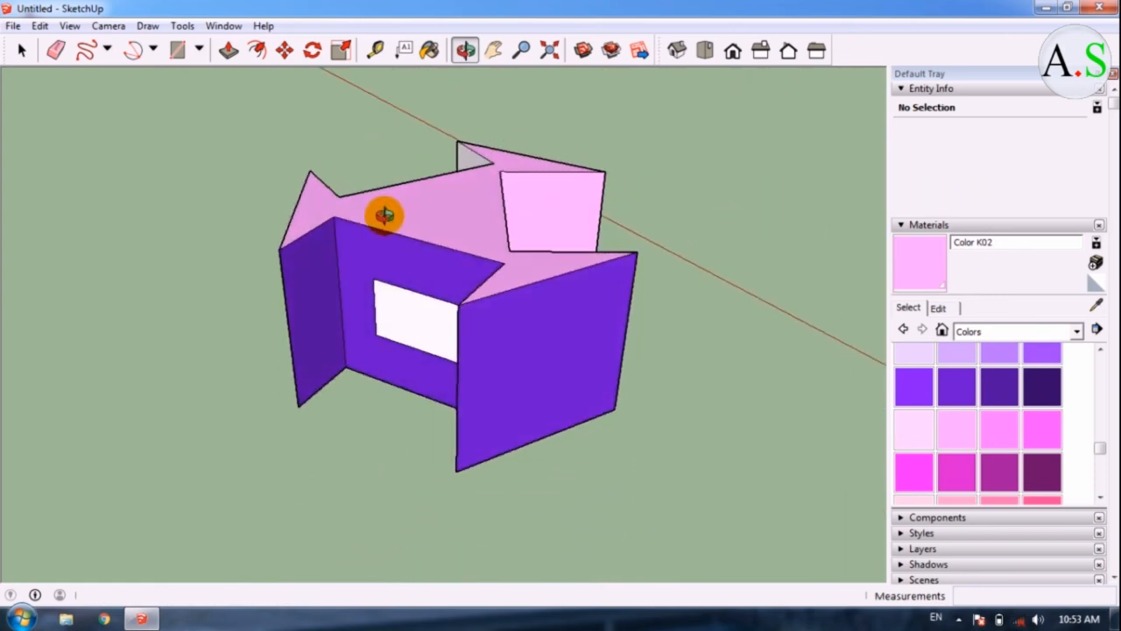
scroll(377, 217, "up", 1)
scroll(536, 188, "up", 1)
scroll(420, 202, "up", 2)
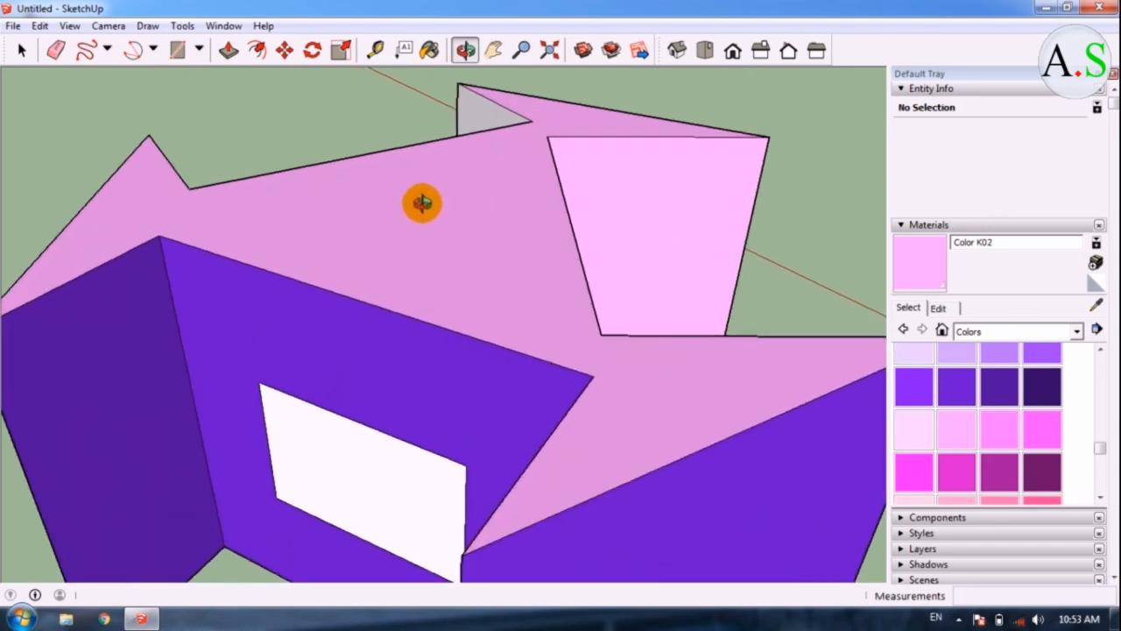
scroll(400, 202, "down", 2)
left_click_drag(400, 202, 216, 111)
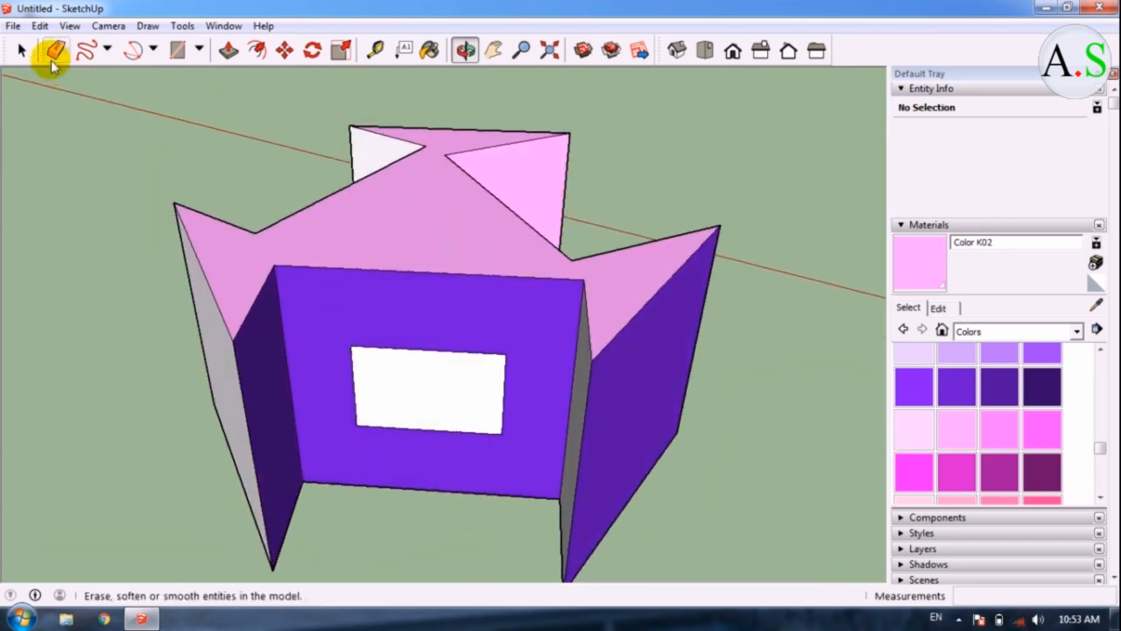
With the Select tool active, orbit and zoom around the solid to inspect its opposite side
left_click(21, 50)
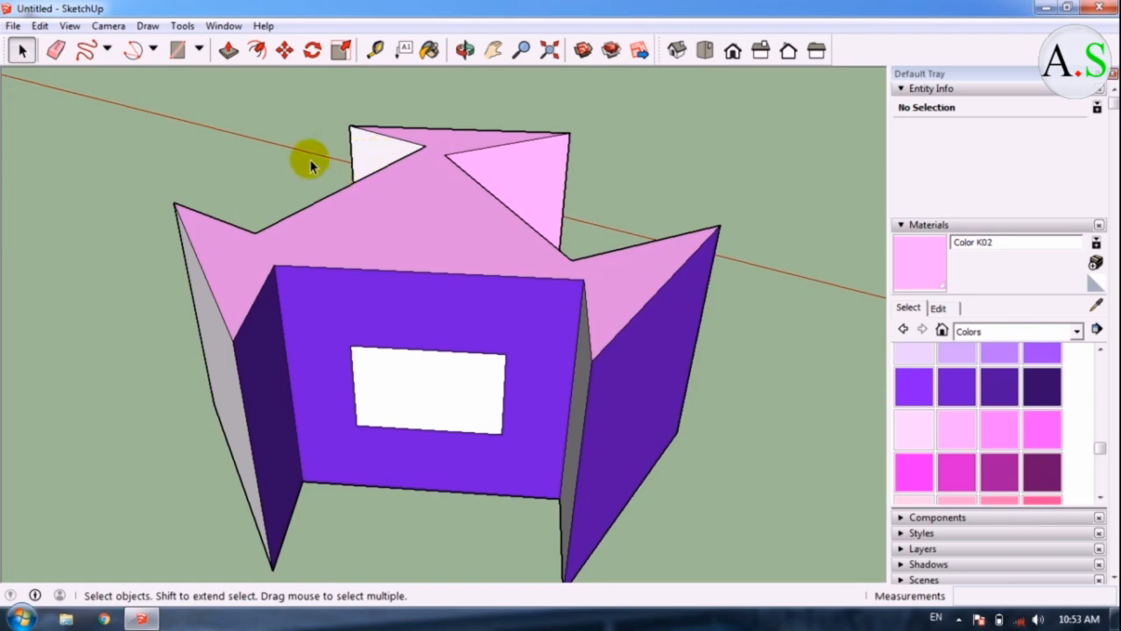
scroll(246, 134, "up", 1)
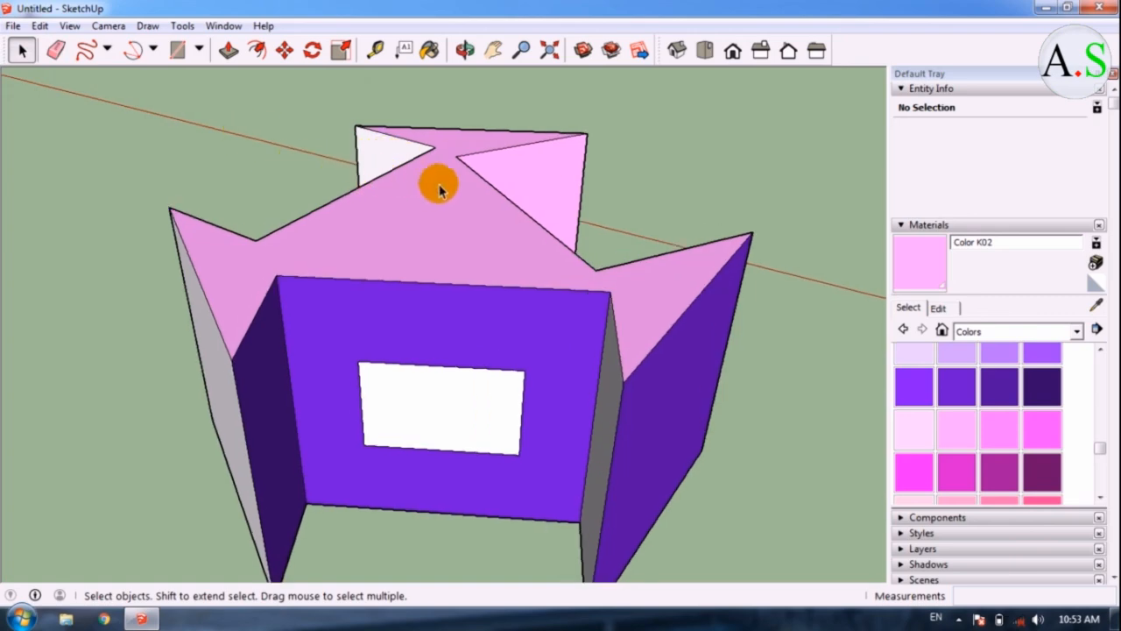
scroll(429, 184, "up", 6)
middle_click_drag(498, 226, 893, 192)
scroll(523, 184, "down", 4)
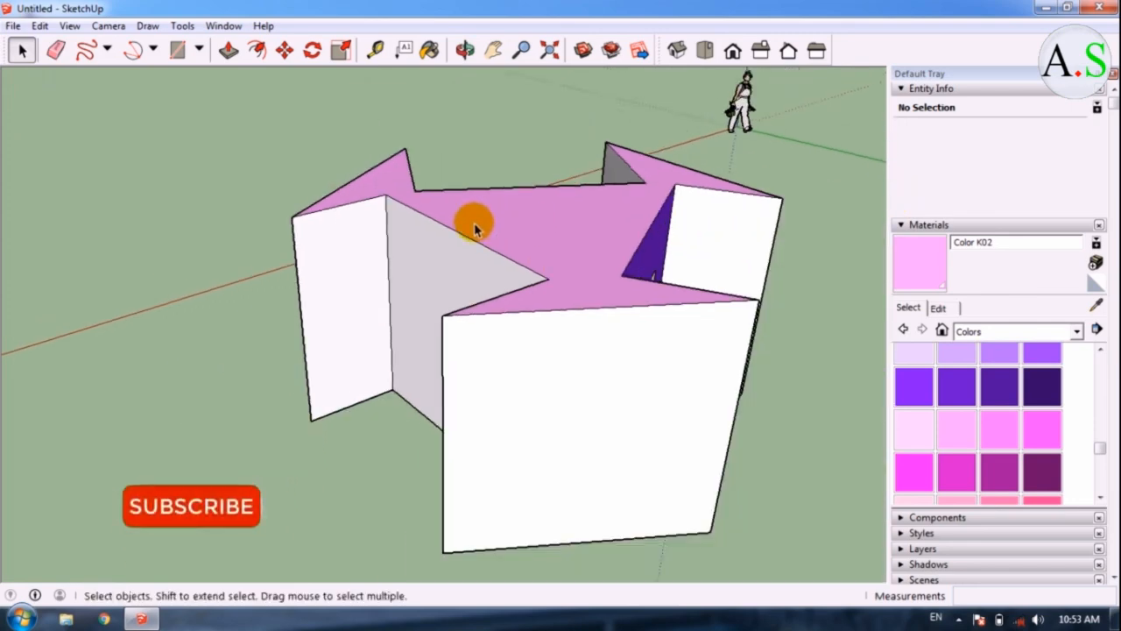
middle_click_drag(470, 220, 844, 245)
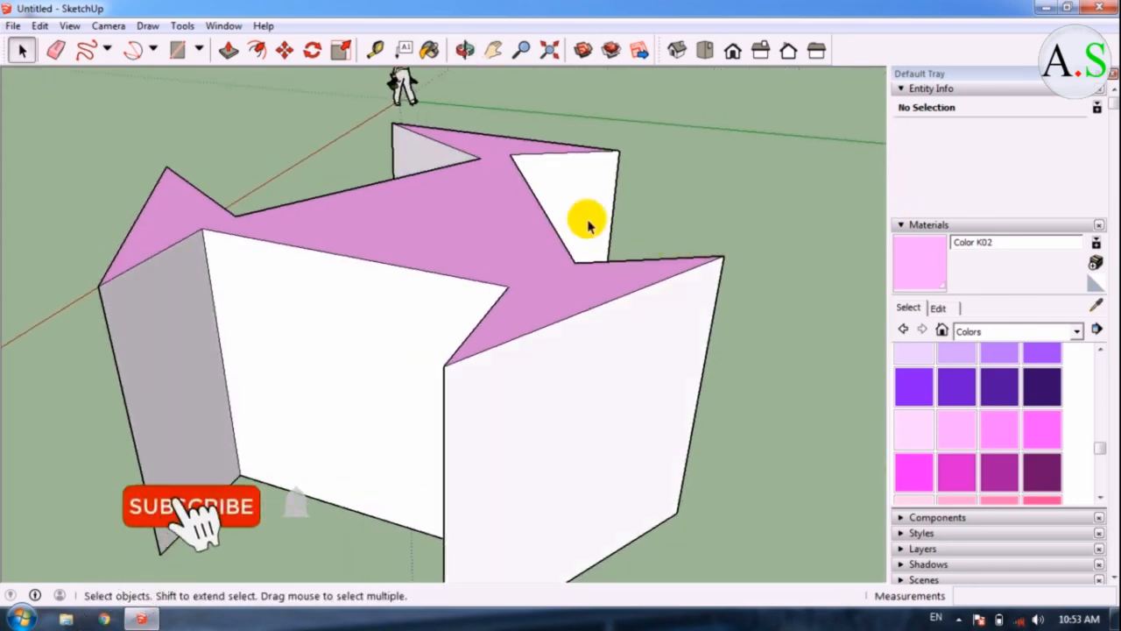
scroll(518, 201, "down", 3)
scroll(445, 230, "up", 5)
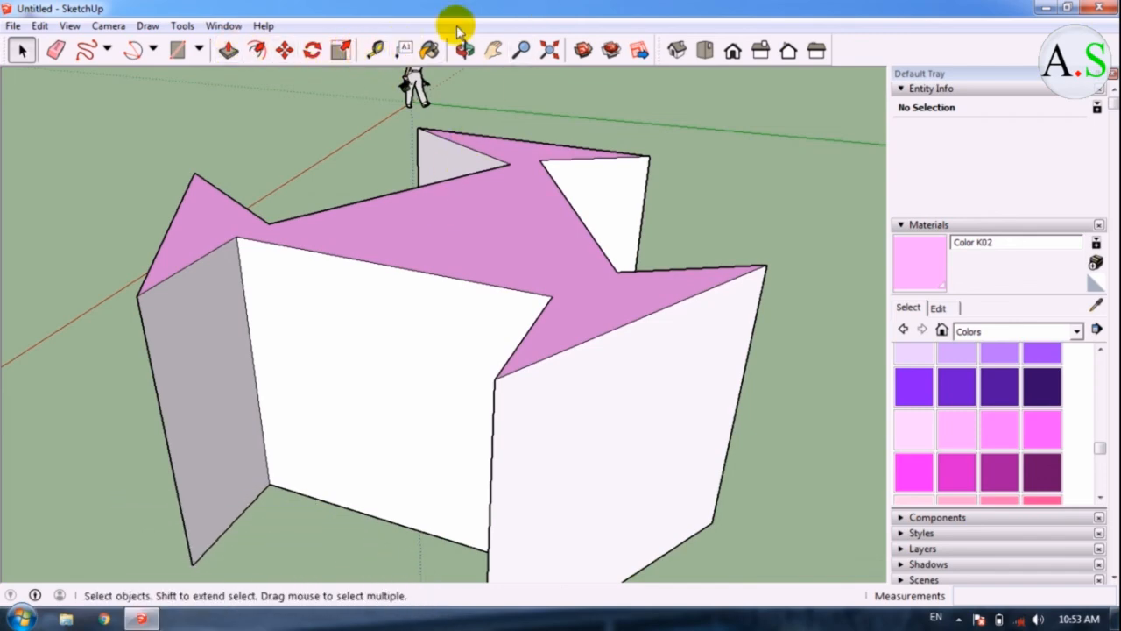
Shift the view of the solid slightly with the Pan tool
left_click(496, 59)
scroll(400, 195, "down", 3)
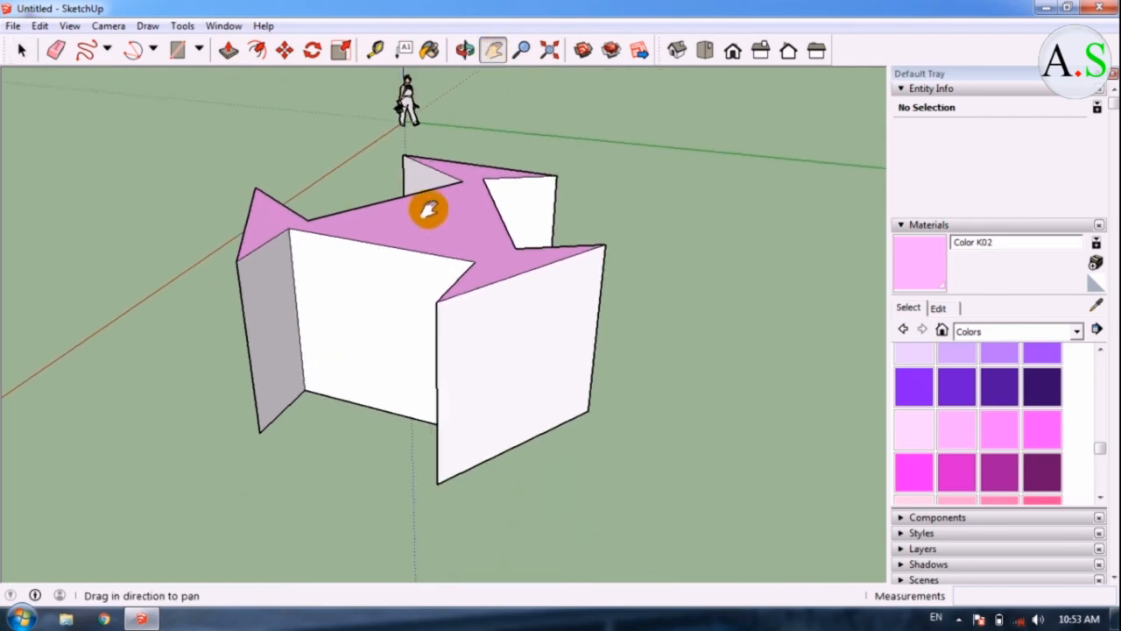
mouse_move(586, 205)
left_mouse_down()
mouse_move(480, 198)
mouse_move(497, 178)
mouse_move(733, 180)
mouse_move(446, 345)
mouse_move(758, 178)
mouse_move(571, 179)
mouse_move(463, 290)
mouse_move(788, 318)
mouse_move(683, 247)
mouse_move(575, 220)
left_mouse_up()
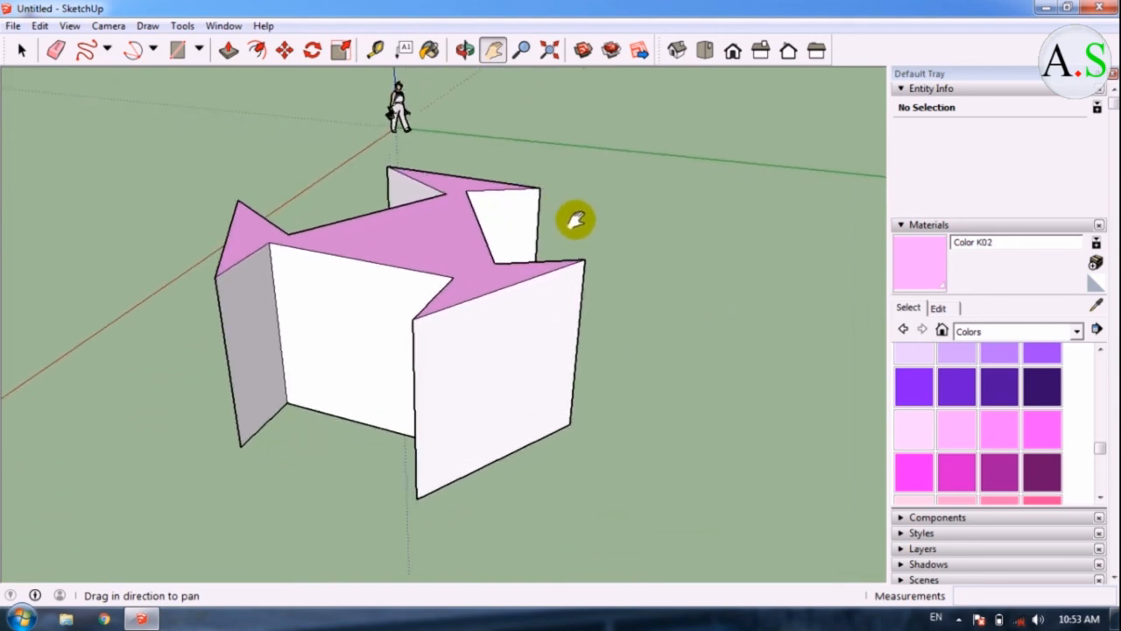
Zoom out and in on the solid with the Zoom tool to view its top face and rear arms up close
left_click(521, 51)
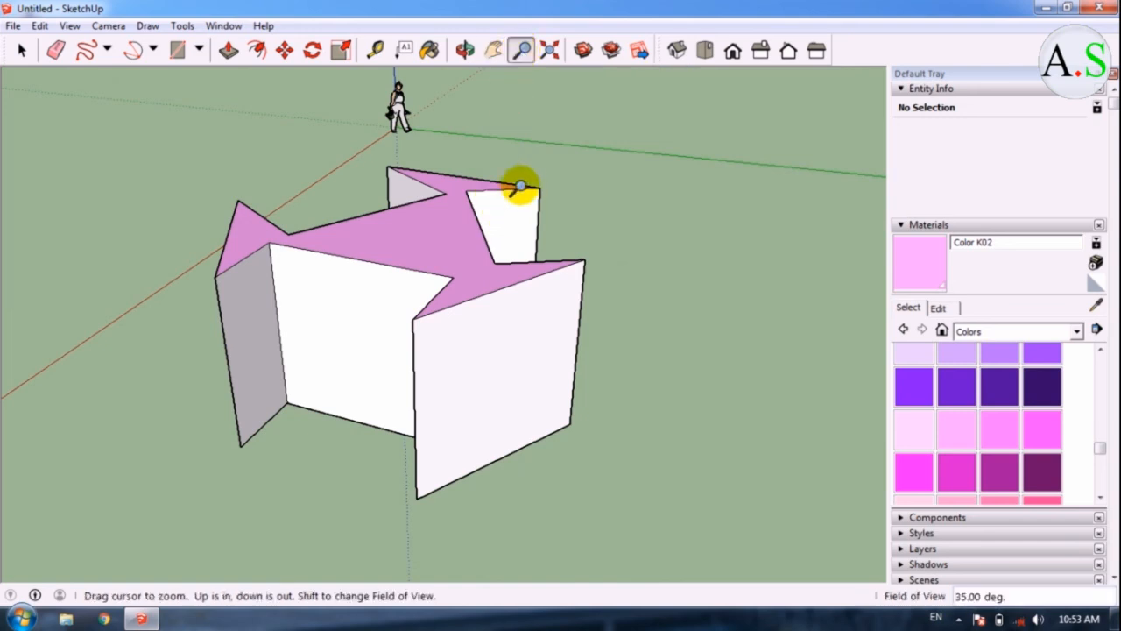
left_click_drag(473, 251, 486, 306)
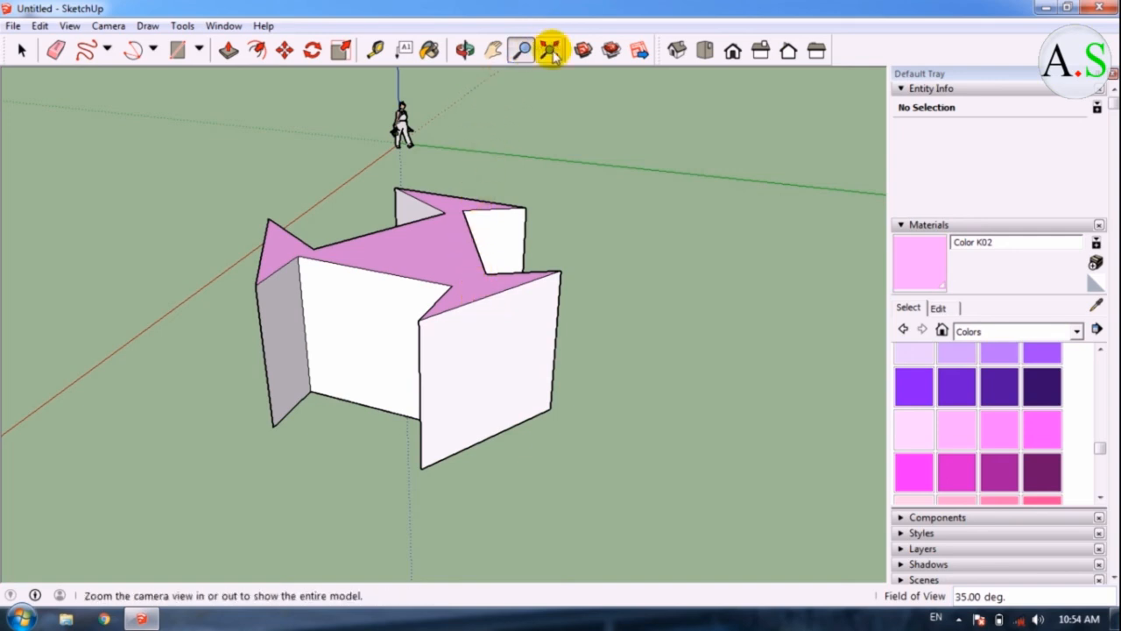
scroll(555, 53, "up", 4)
scroll(540, 133, "up", 2)
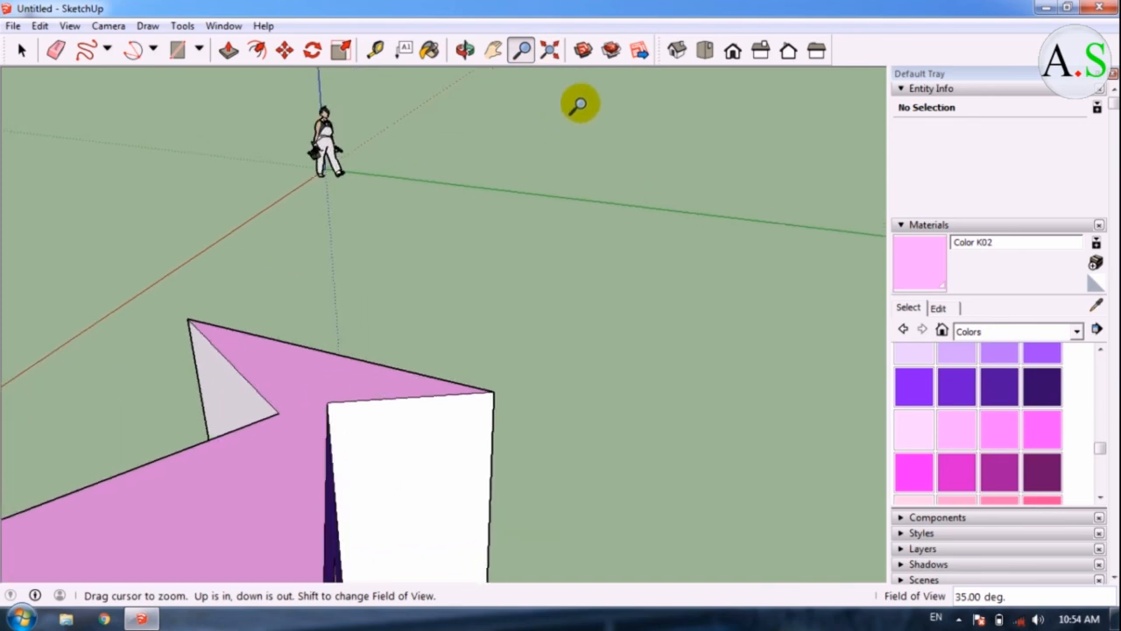
scroll(458, 325, "down", 3)
scroll(563, 438, "up", 3)
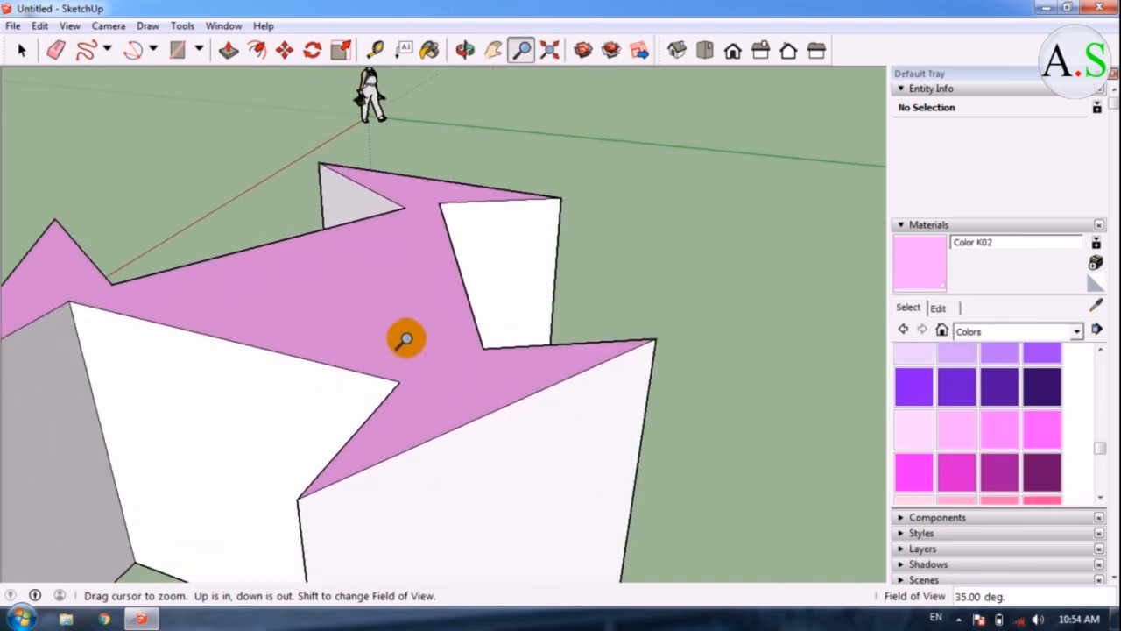
scroll(601, 441, "up", 2)
scroll(641, 411, "down", 5)
scroll(446, 313, "up", 3)
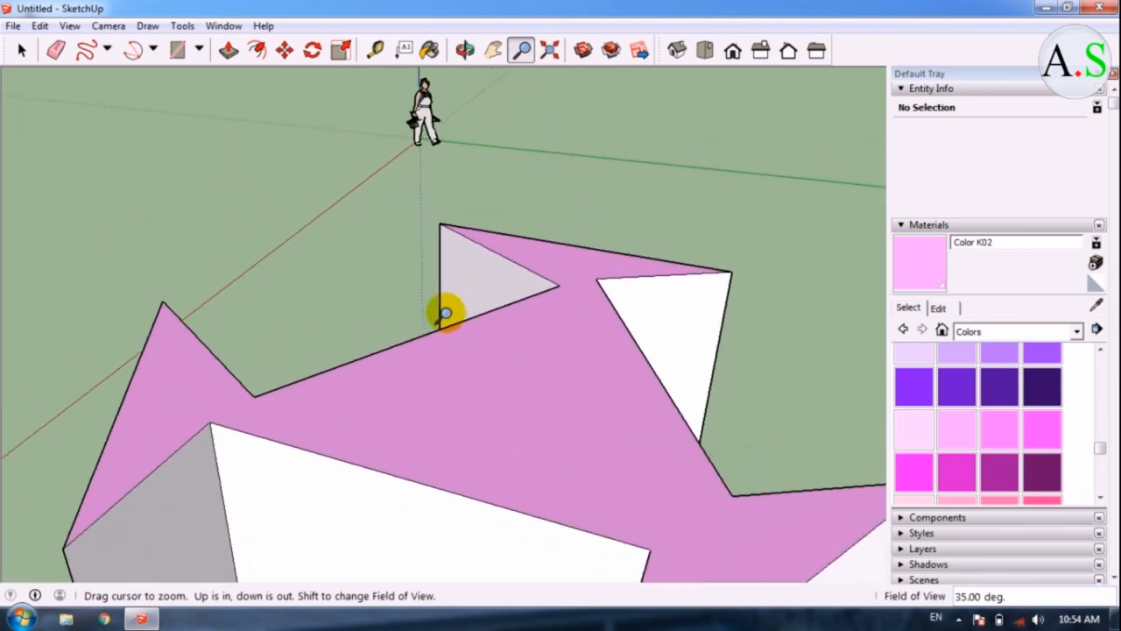
scroll(528, 263, "up", 4)
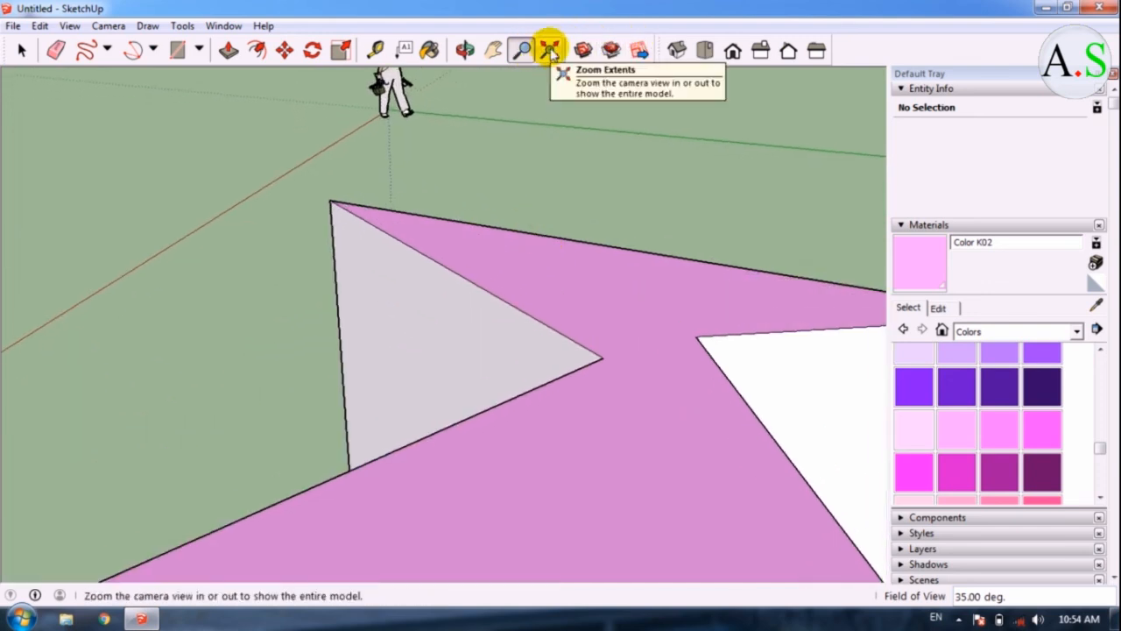
Fit the entire model in the view with Zoom Extents and switch the camera to the isometric view
left_click(549, 50)
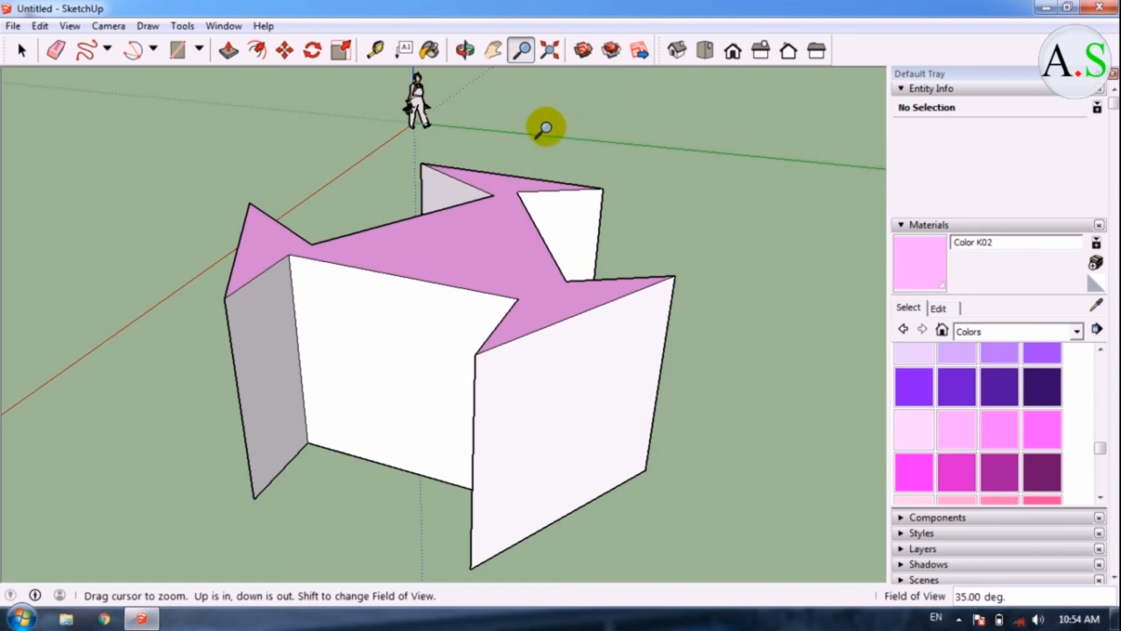
left_click(675, 52)
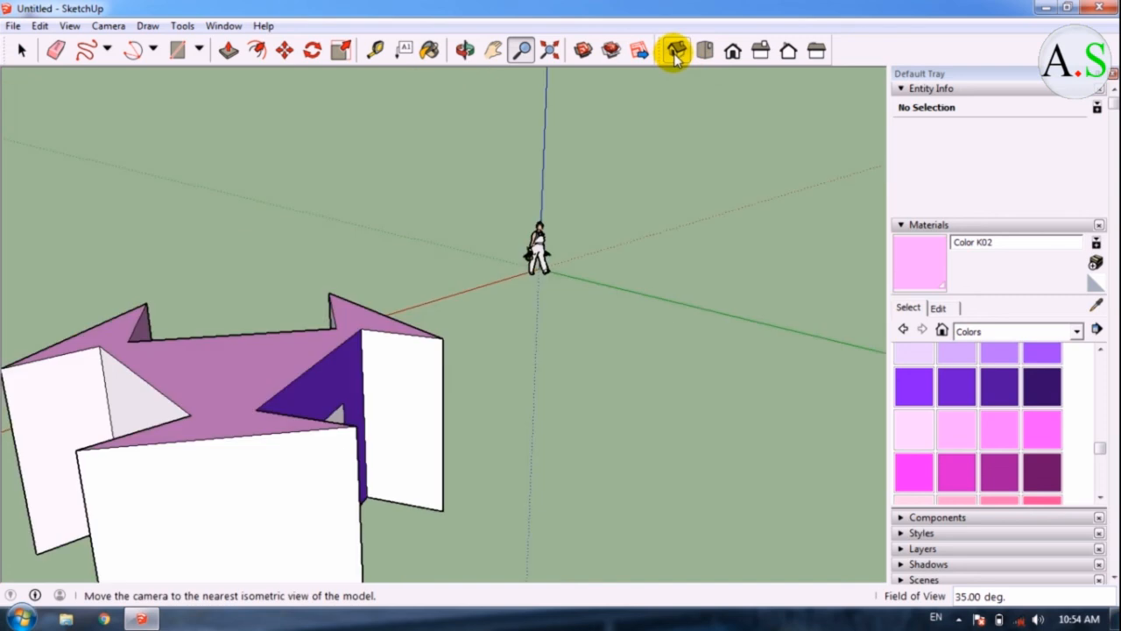
Zoom out and in on the solid in the isometric view to examine it as a whole
scroll(394, 302, "down", 2)
scroll(350, 363, "up", 3)
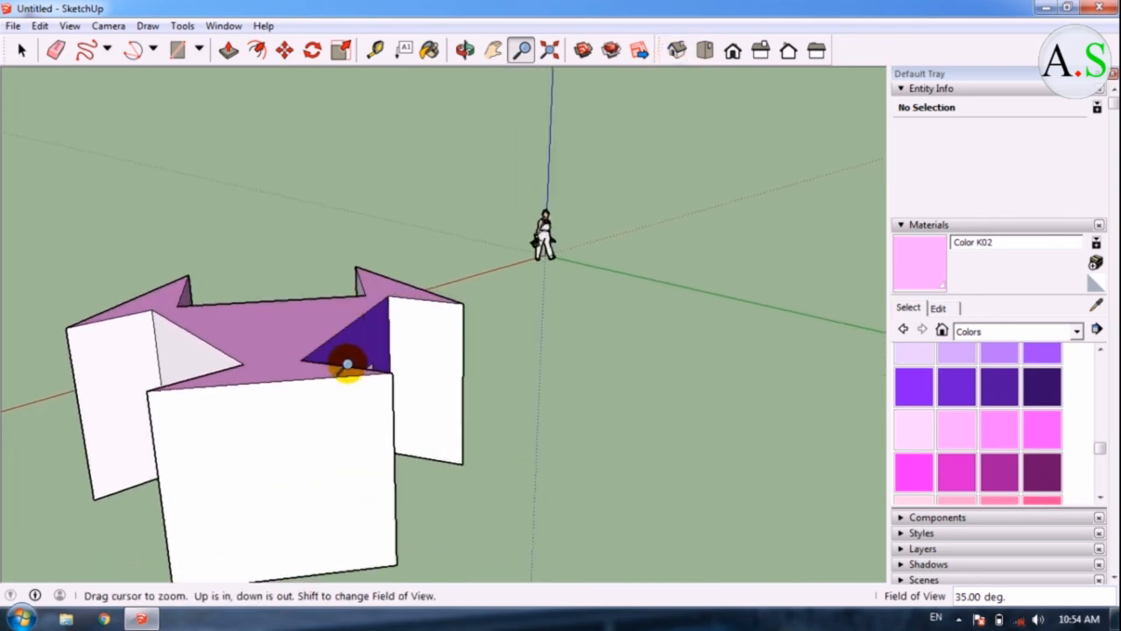
scroll(432, 363, "down", 3)
scroll(441, 351, "up", 1)
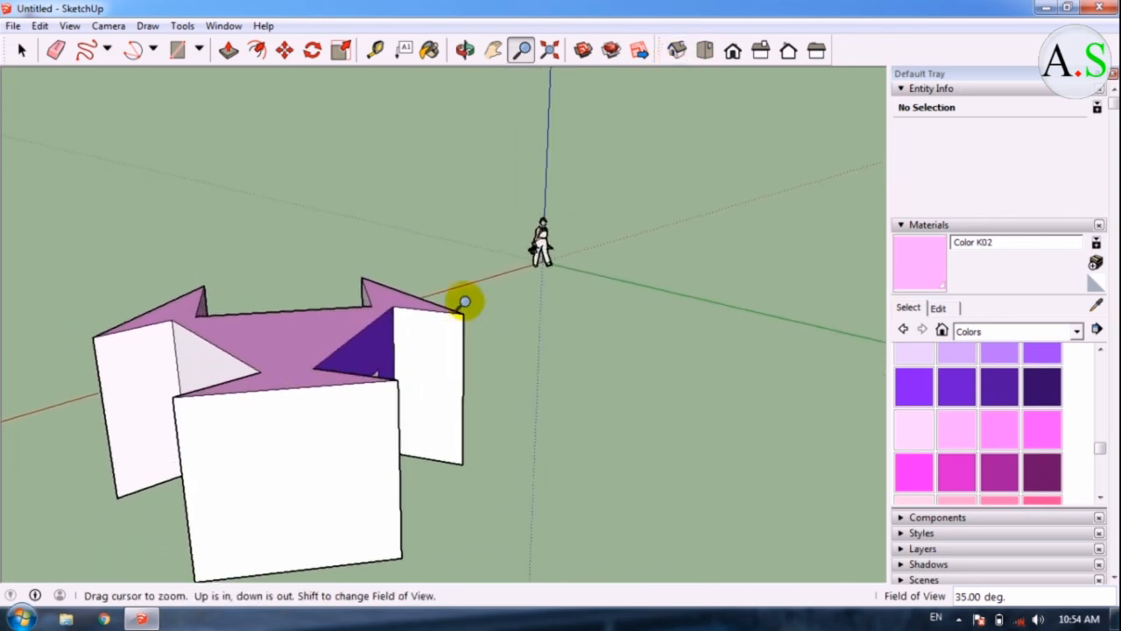
Switch the camera to the top view and zoom in on the solid's pink top face
left_click(706, 51)
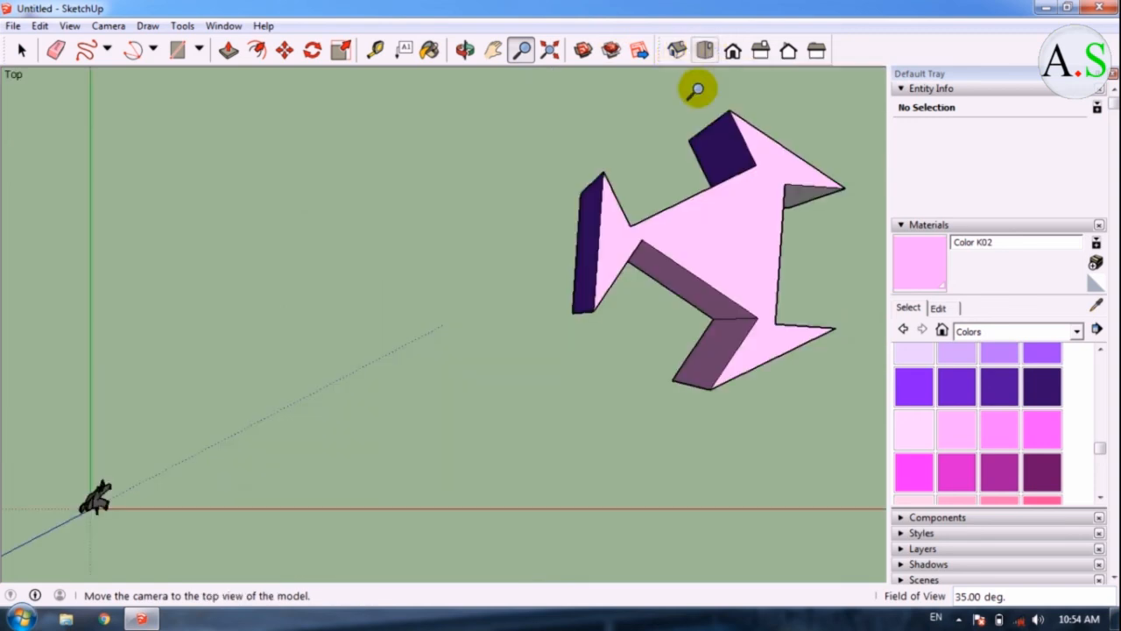
scroll(190, 248, "down", 3)
scroll(614, 184, "up", 2)
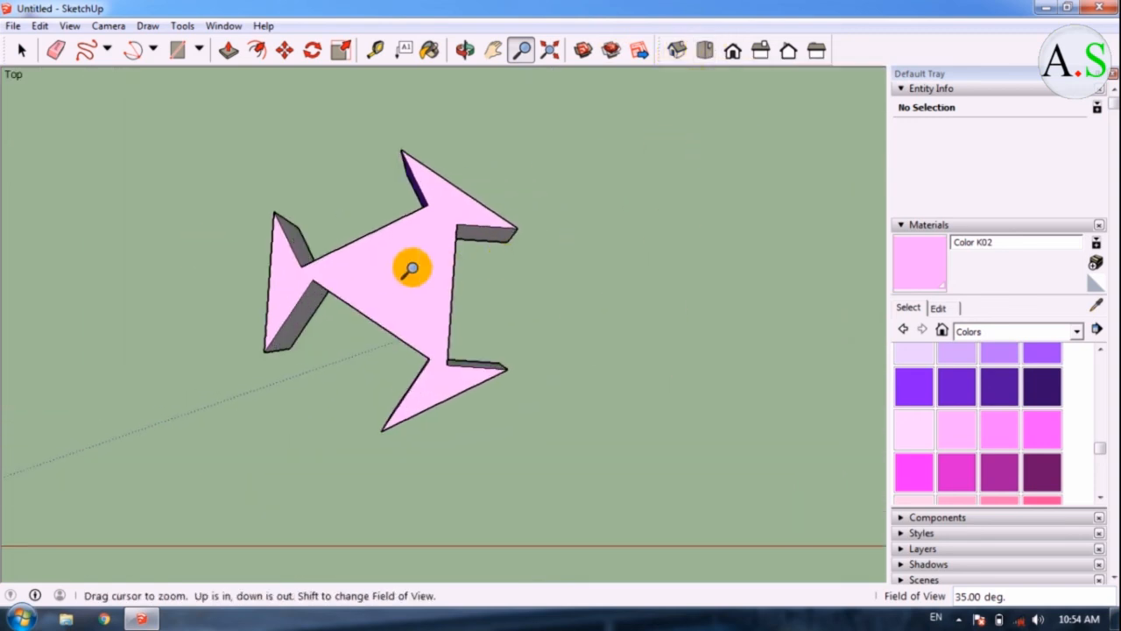
scroll(406, 268, "up", 1)
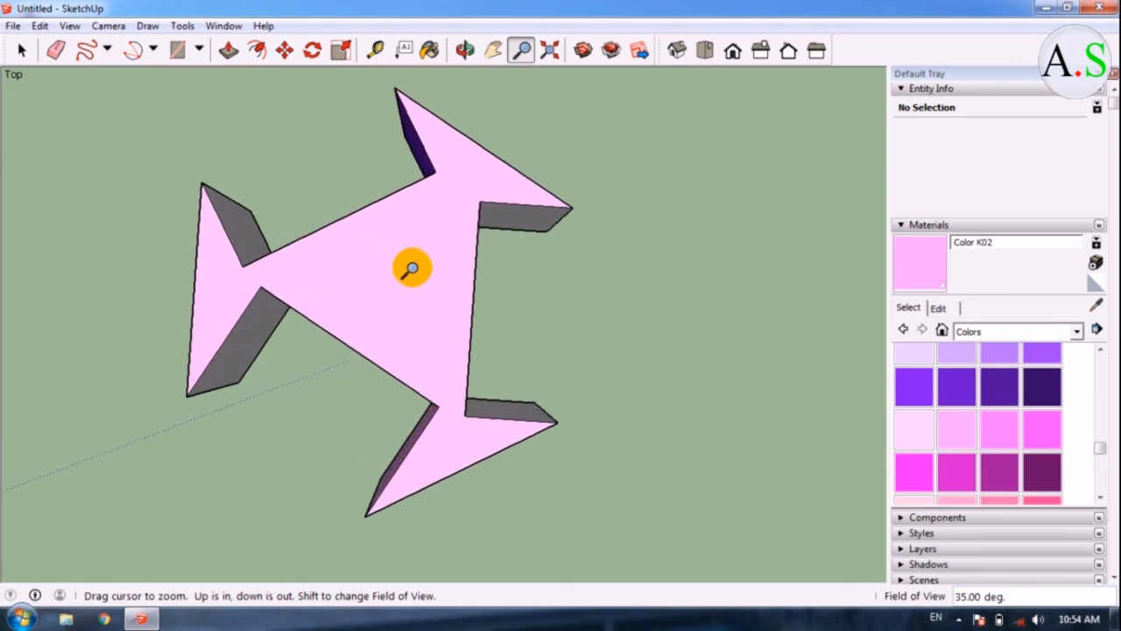
View the solid from the front, right and back standard views, zooming in on the purple wall in the back view
left_click(734, 55)
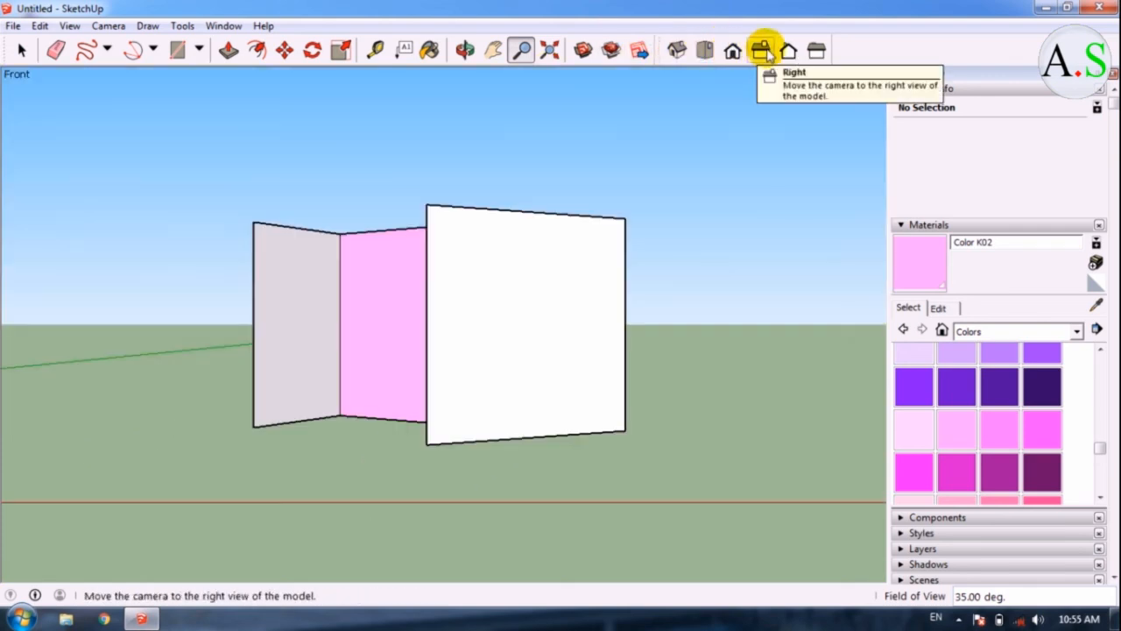
left_click(760, 53)
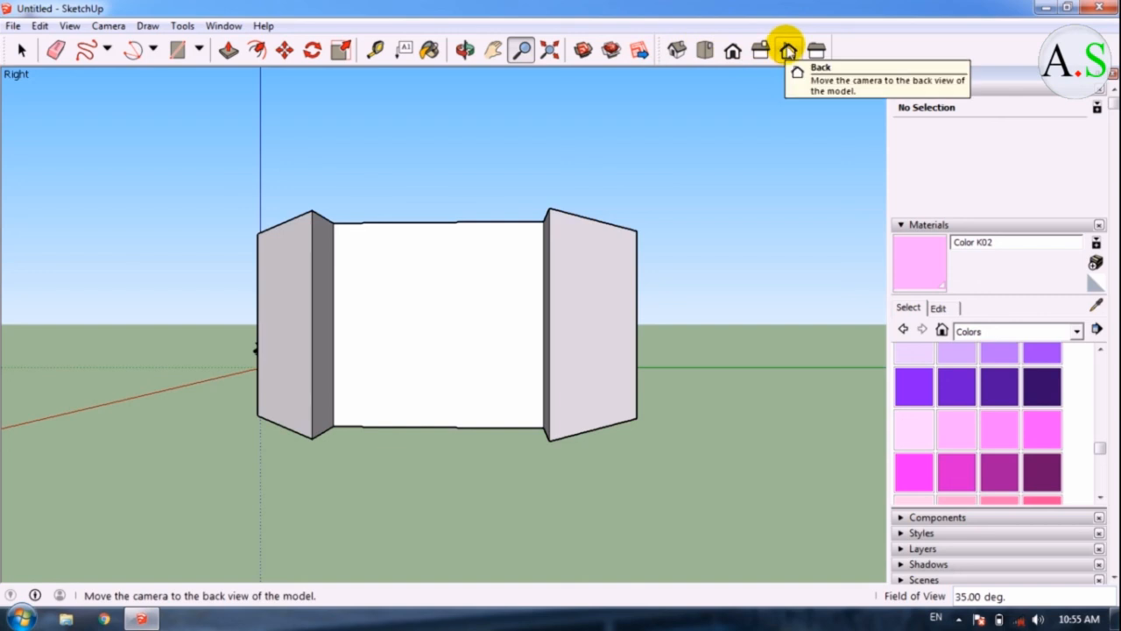
left_click(786, 49)
scroll(647, 273, "down", 2)
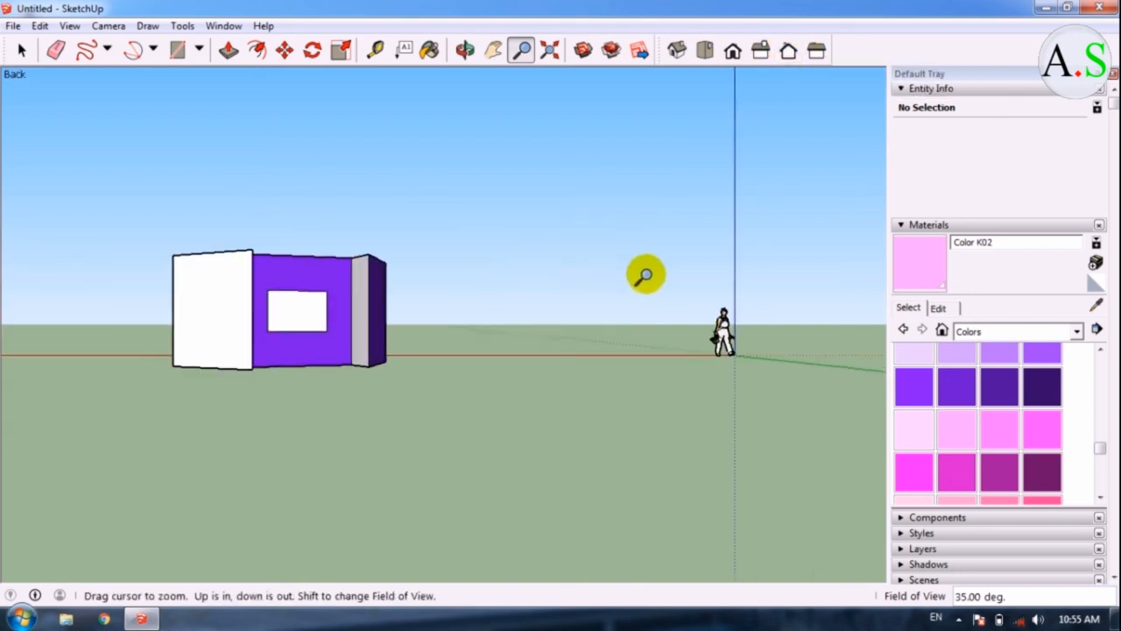
scroll(339, 296, "up", 3)
scroll(18, 230, "up", 2)
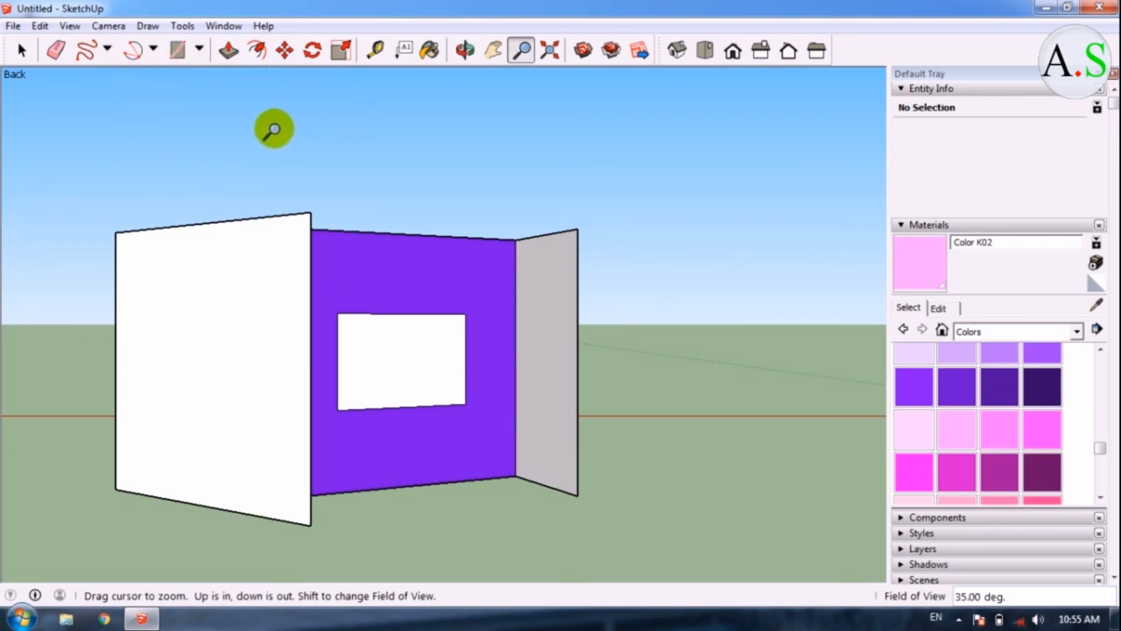
Open the list of camera navigation options for the current view
right_click(326, 130)
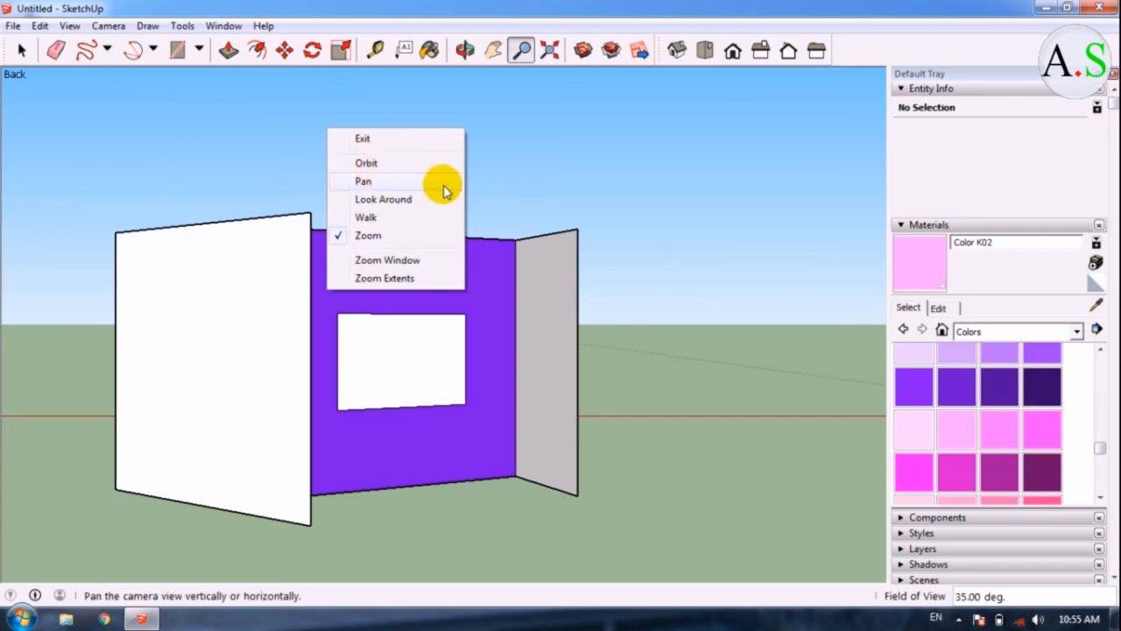